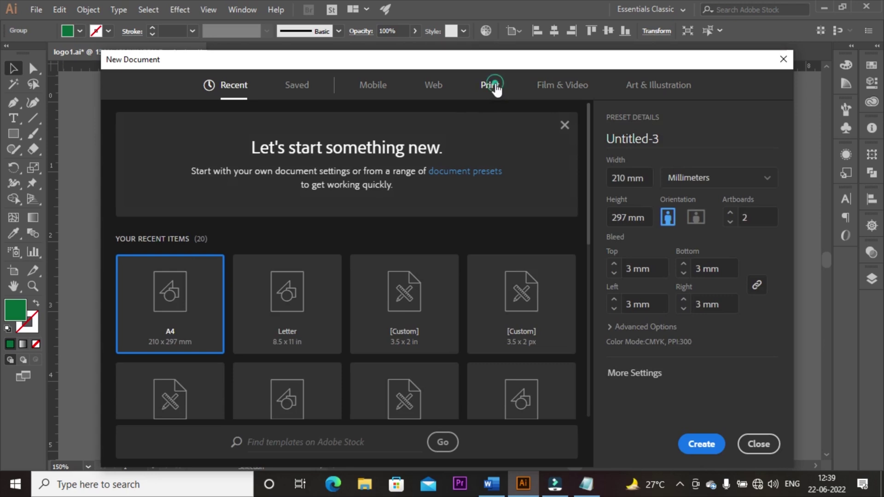
Step: Switch the new document to the print presets and name it "Letterhead design"
{"action": "left_click", "coordinate": [493, 86]}
{"action": "left_click", "coordinate": [691, 134]}
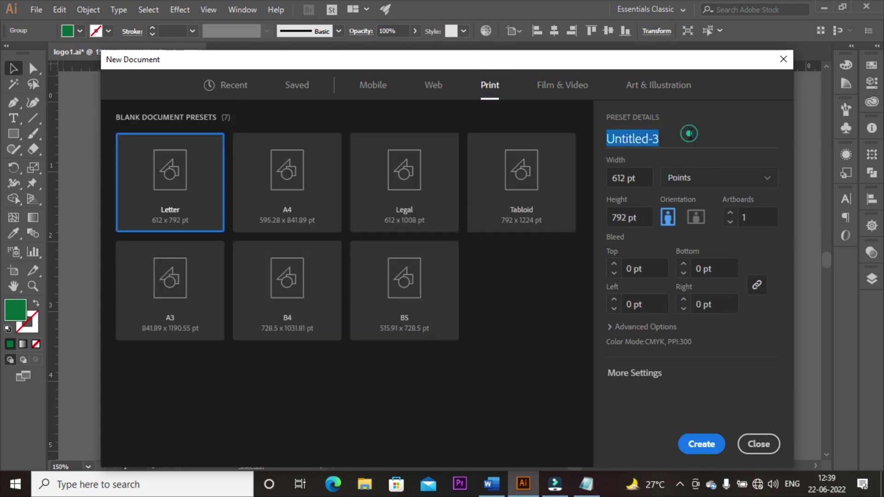
{"action": "type", "text": "Letterhead design"}
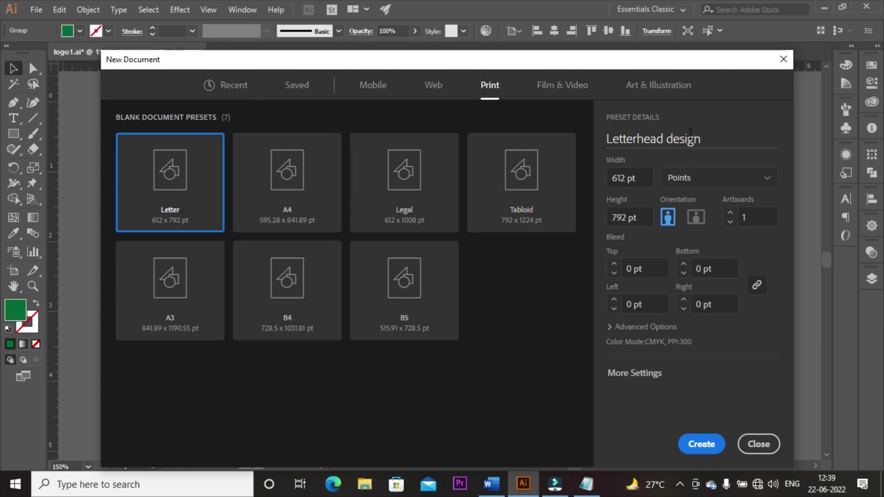
Step: Set the document units to millimeters and the page size to 210 mm wide by 297 mm high
{"action": "left_click", "coordinate": [693, 177]}
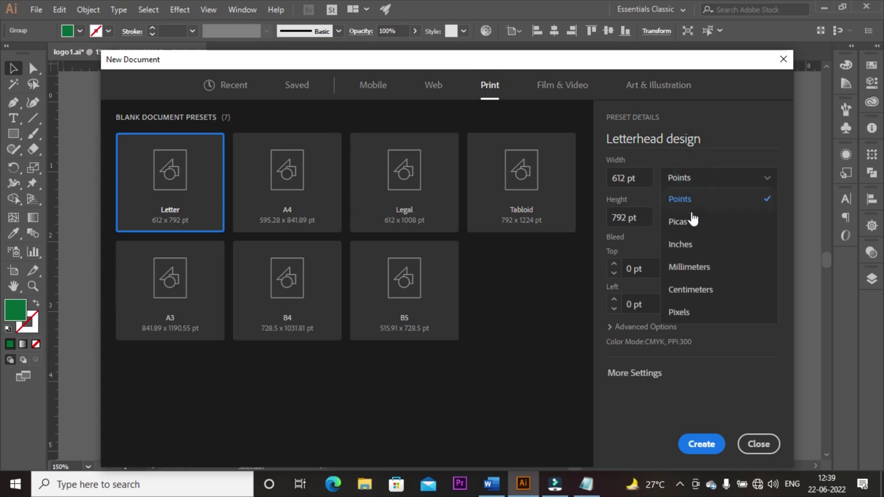
{"action": "left_click", "coordinate": [687, 266]}
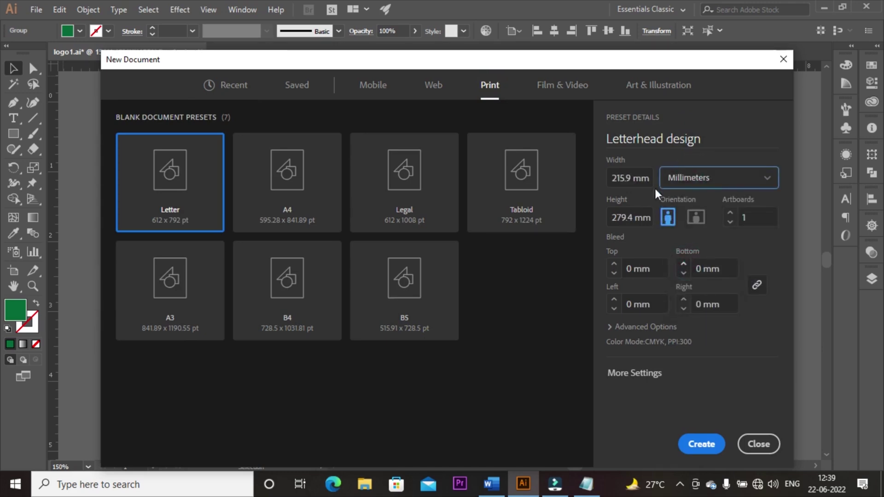
{"action": "left_click_drag", "start_coordinate": [652, 179], "coordinate": [599, 173]}
{"action": "type", "text": "210"}
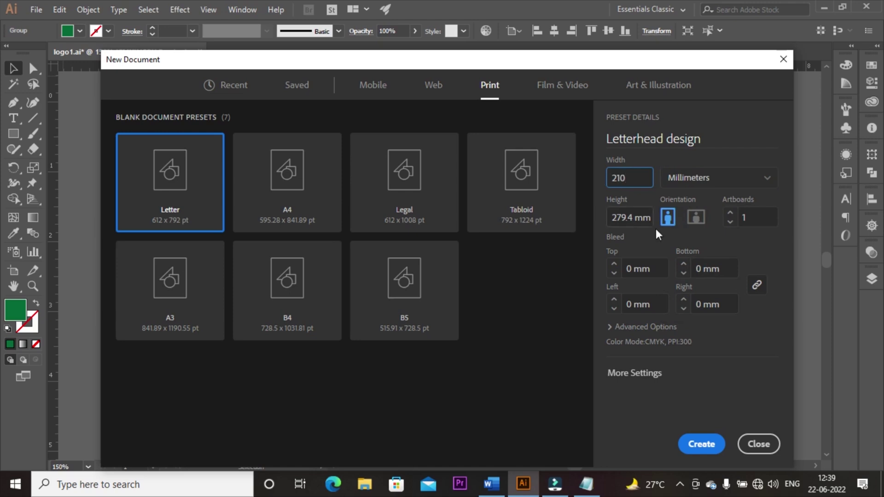
{"action": "left_click_drag", "start_coordinate": [653, 218], "coordinate": [604, 214]}
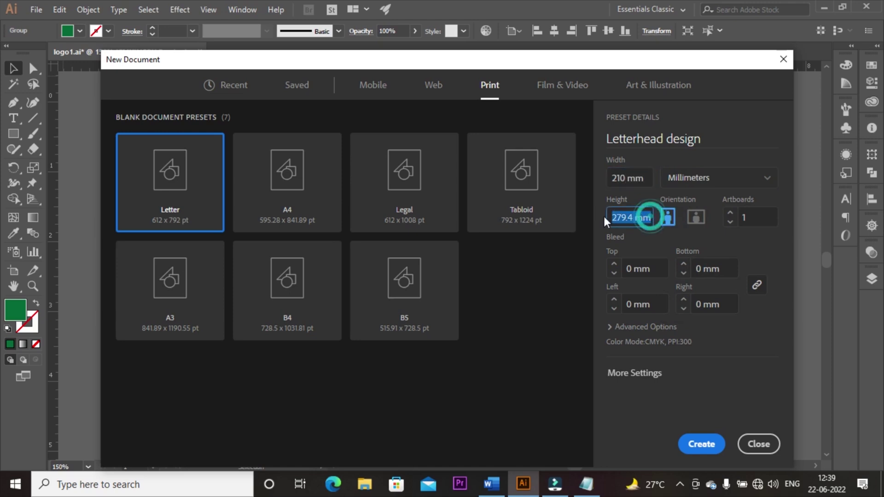
{"action": "type", "text": "297"}
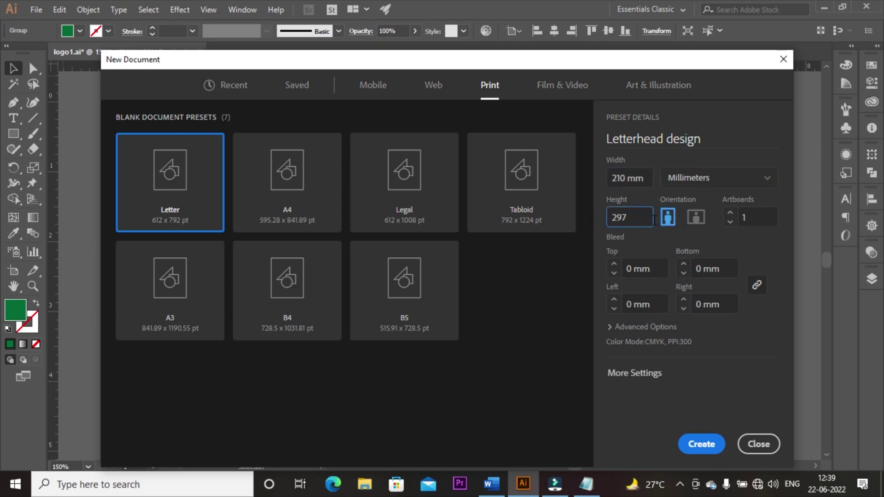
Step: Set the bleed to 3 mm on all sides and create the document in CMYK at 300 ppi
{"action": "left_click", "coordinate": [614, 264]}
{"action": "left_click", "coordinate": [614, 264]}
{"action": "left_click", "coordinate": [614, 264]}
{"action": "left_click", "coordinate": [614, 264]}
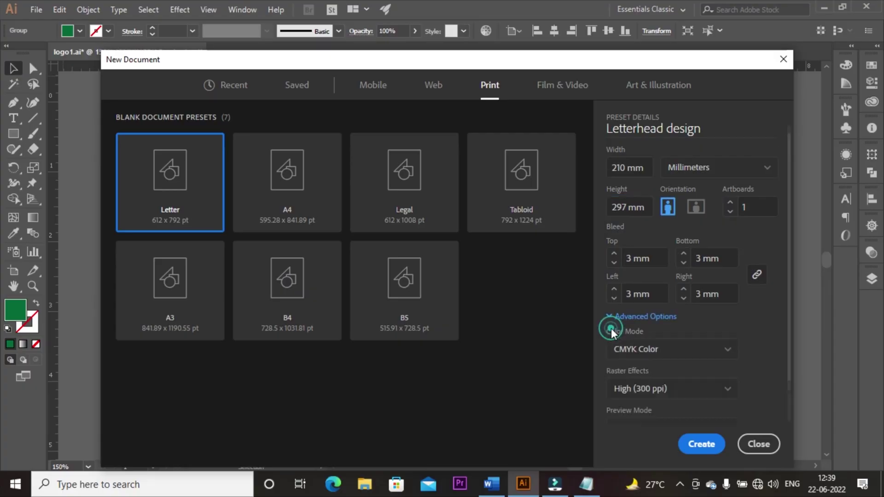
{"action": "scroll", "coordinate": [610, 329], "scroll_direction": "down", "scroll_amount": 2}
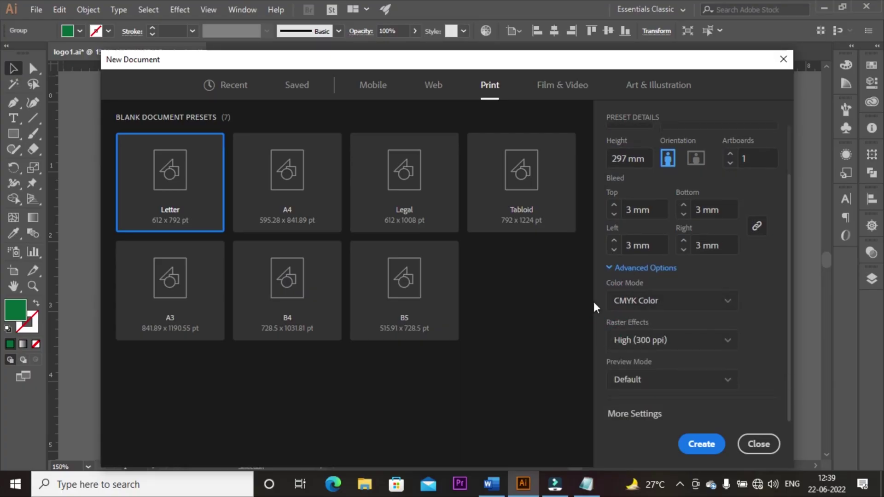
{"action": "left_click", "coordinate": [699, 444]}
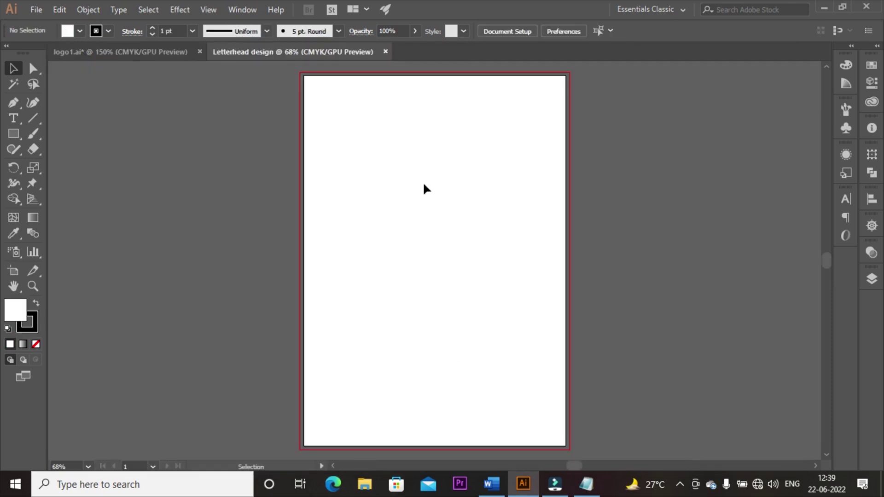
Step: Create a 210 × 297 mm rectangle and center it horizontally and vertically on the artboard
{"action": "left_click", "coordinate": [17, 131]}
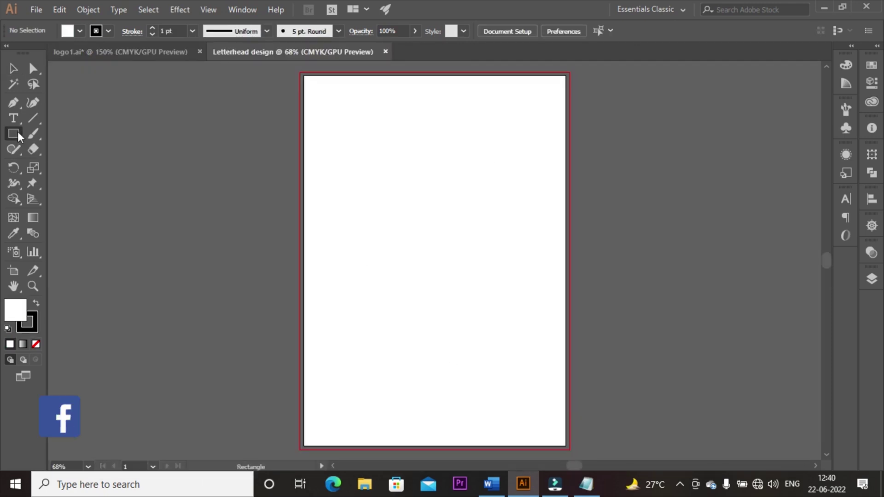
{"action": "left_click", "coordinate": [452, 227]}
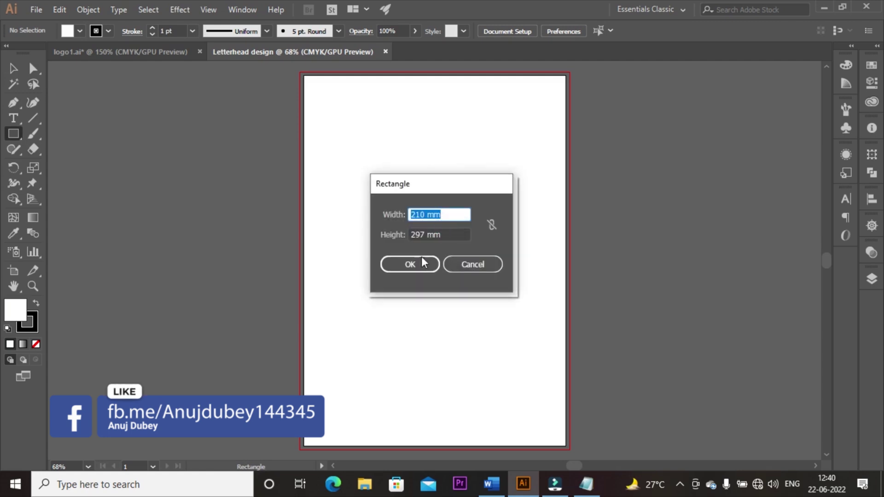
{"action": "left_click", "coordinate": [411, 266]}
{"action": "left_click", "coordinate": [411, 267]}
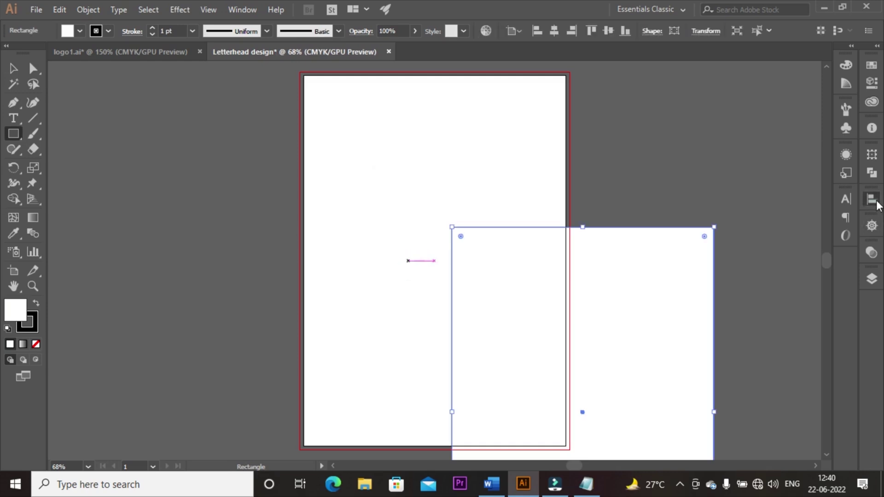
{"action": "left_click", "coordinate": [874, 201]}
{"action": "left_click", "coordinate": [744, 220]}
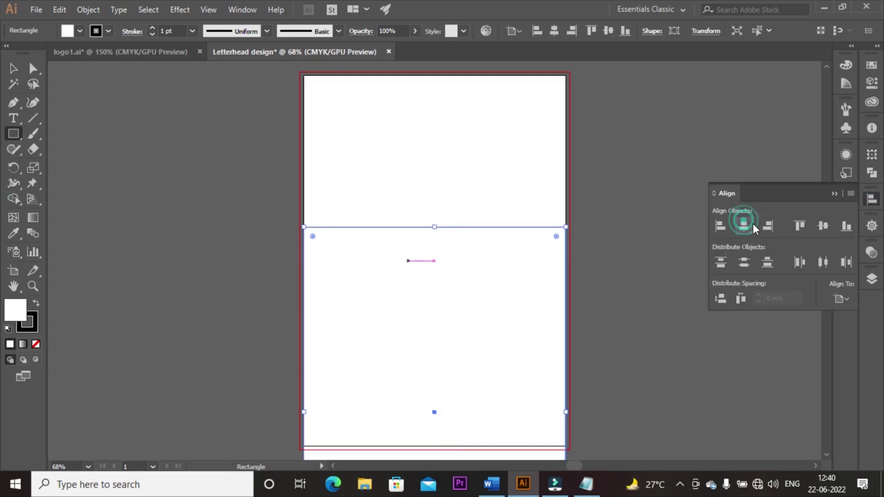
{"action": "left_click", "coordinate": [818, 229]}
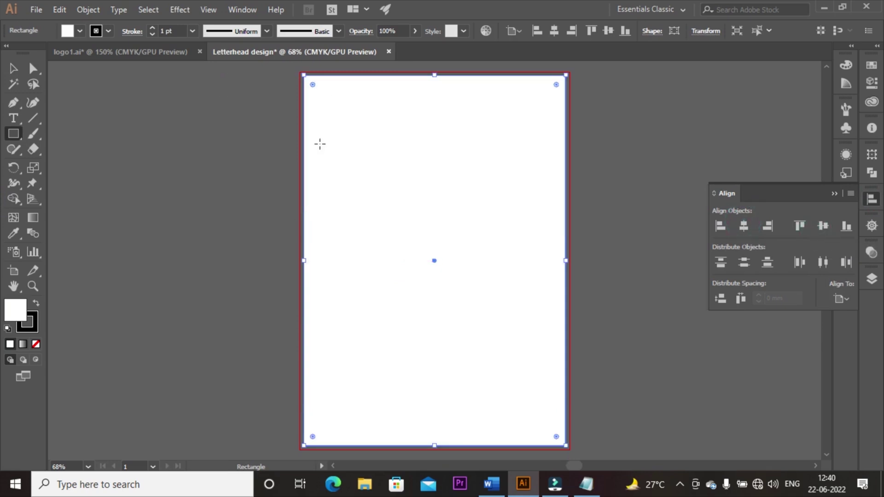
Step: Offset the page-size rectangle's path by -3 mm with miter joins to make an inner margin outline
{"action": "left_click", "coordinate": [88, 10]}
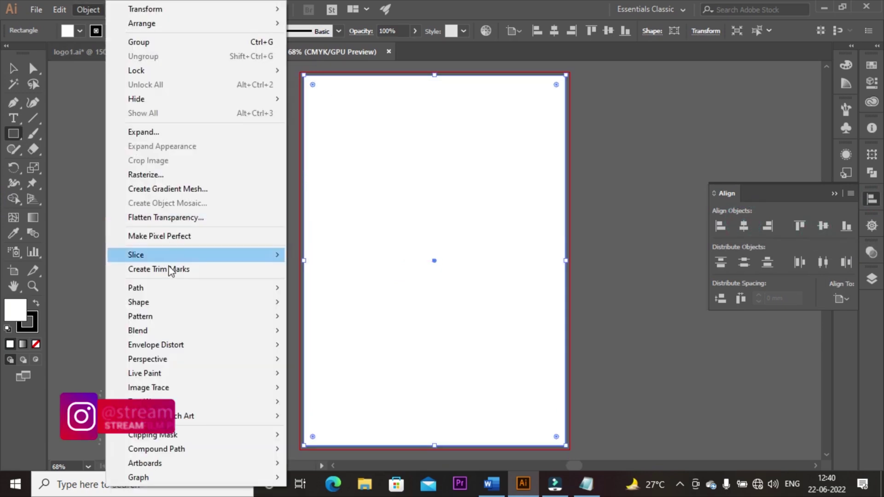
{"action": "left_click", "coordinate": [168, 288]}
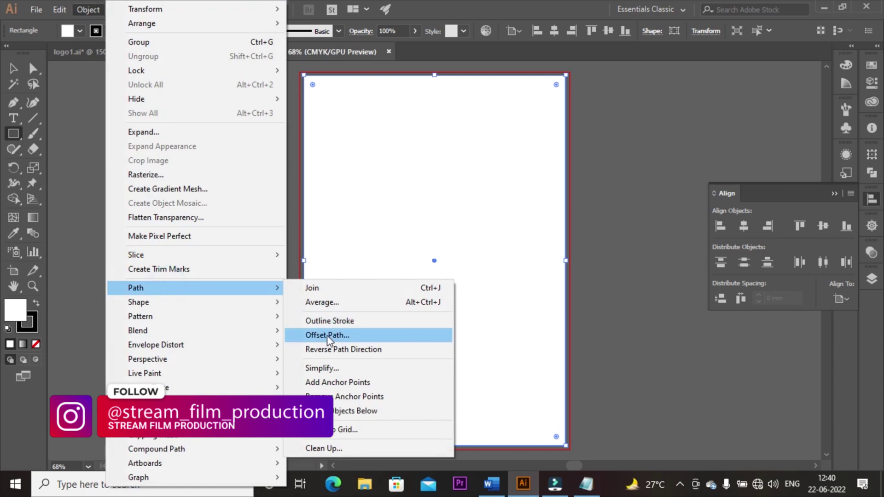
{"action": "left_click", "coordinate": [327, 335]}
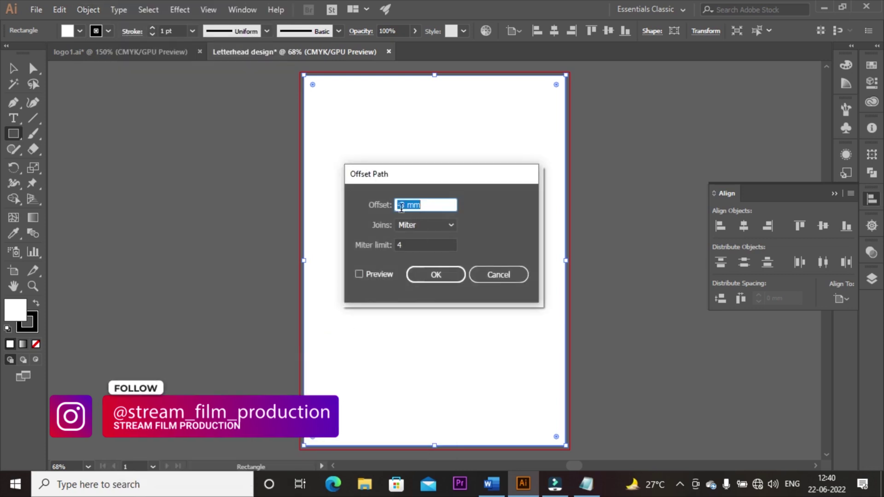
{"action": "left_click", "coordinate": [358, 274]}
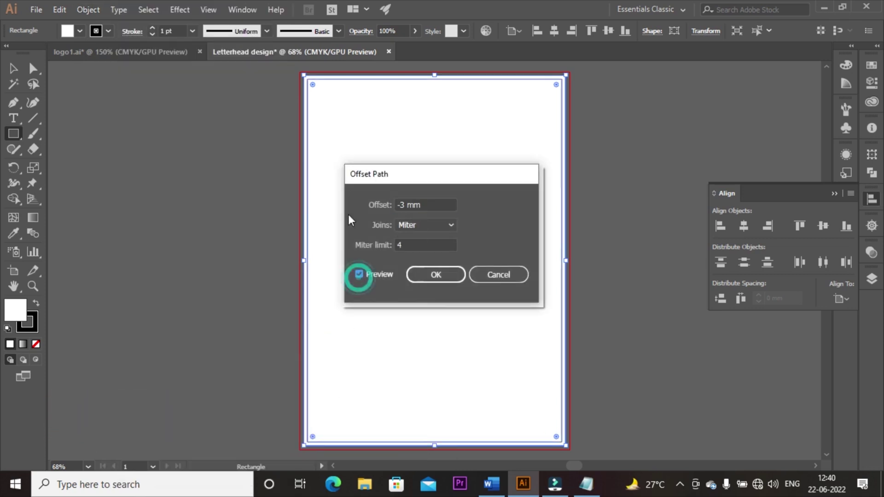
{"action": "left_click", "coordinate": [430, 275]}
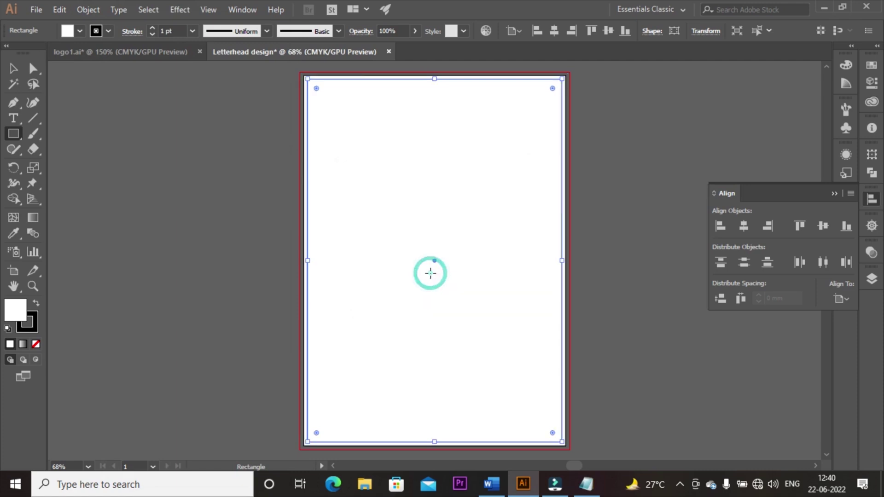
Step: Convert both the inner margin outline and the page-size rectangle into guides
{"action": "right_click", "coordinate": [351, 78]}
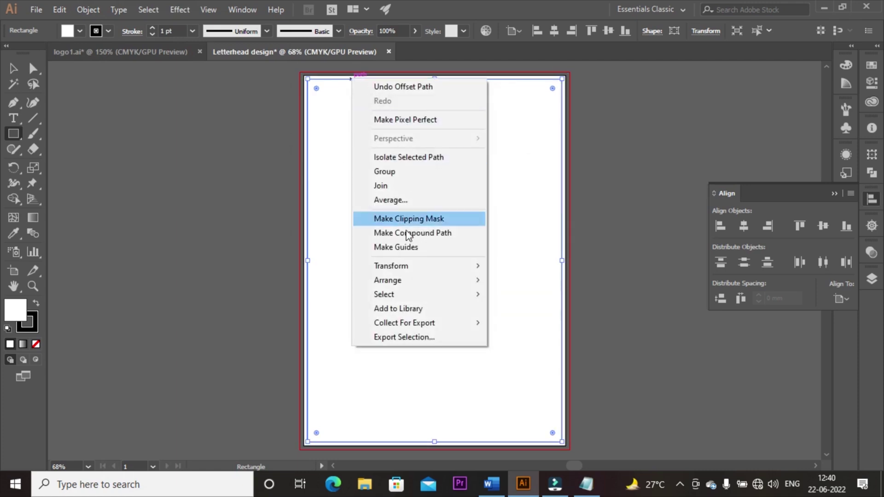
{"action": "left_click", "coordinate": [405, 247]}
{"action": "left_click", "coordinate": [13, 68]}
{"action": "left_click", "coordinate": [339, 76]}
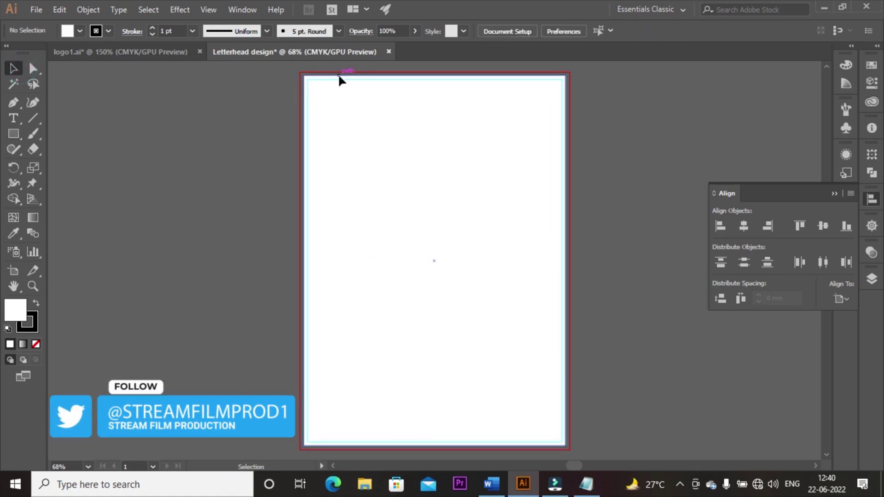
{"action": "right_click", "coordinate": [339, 79]}
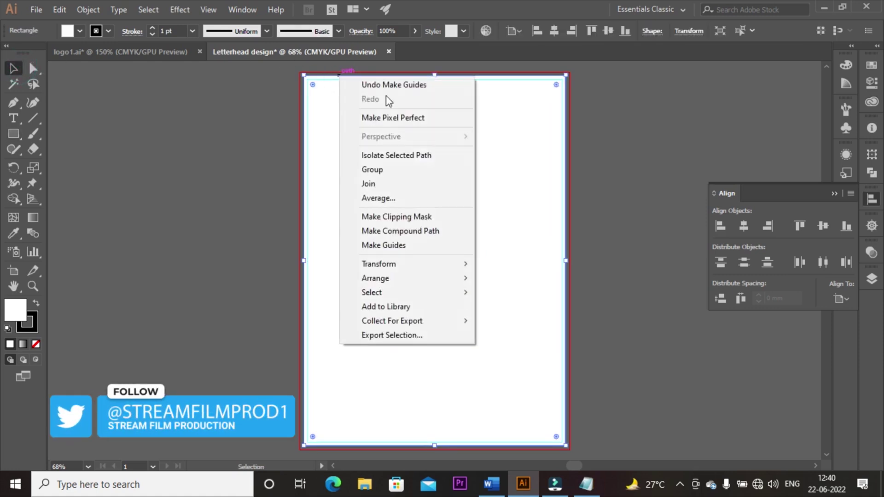
{"action": "left_click", "coordinate": [404, 245]}
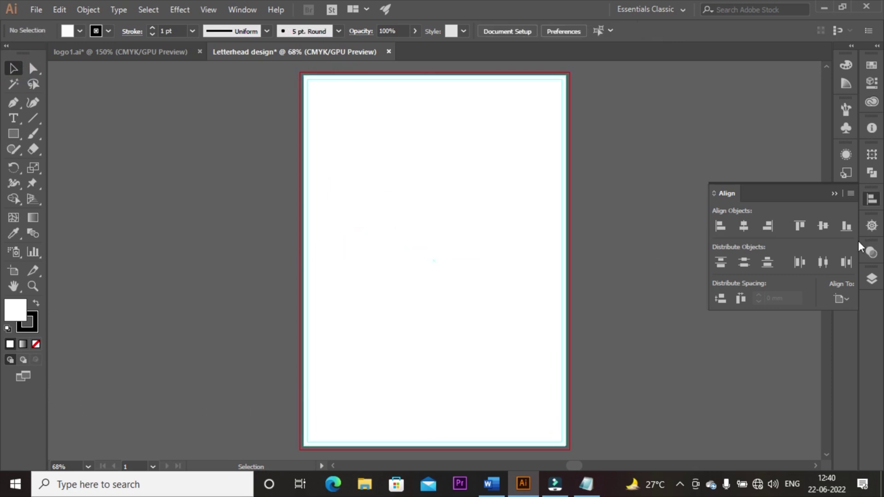
{"action": "left_click", "coordinate": [832, 194]}
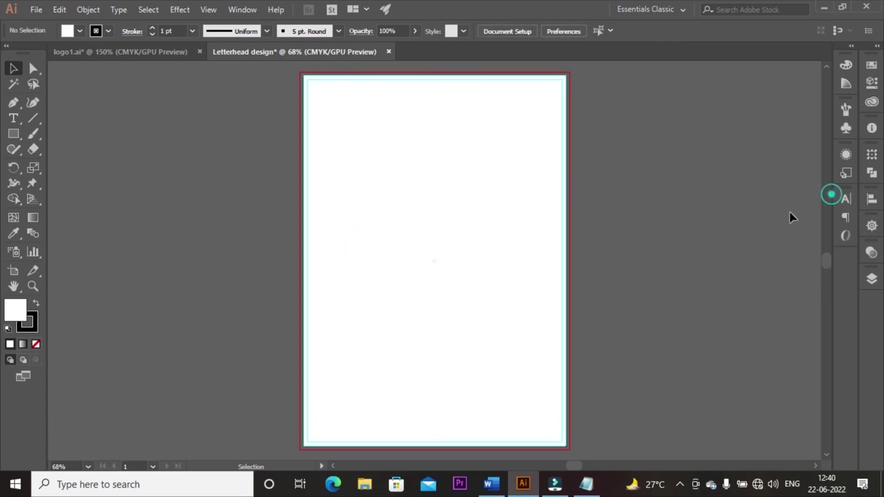
Step: Create another 210 × 297 mm white rectangle as the page background and center it on the artboard both ways
{"action": "left_click", "coordinate": [13, 133]}
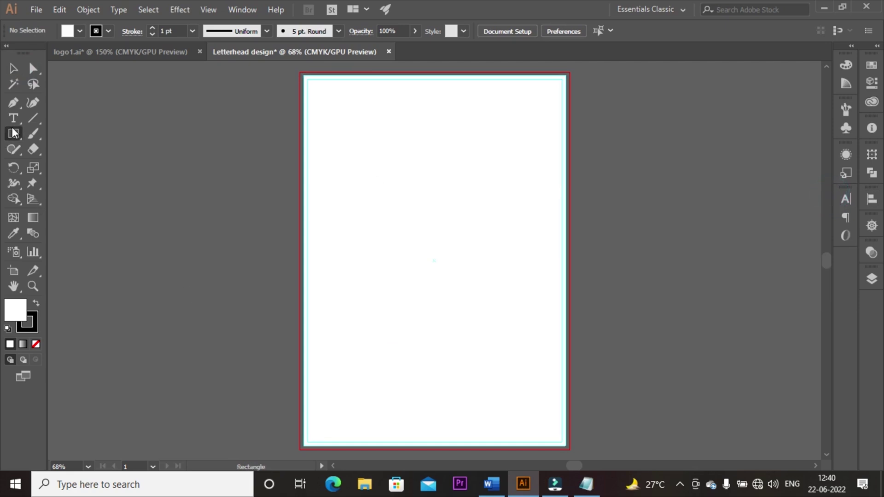
{"action": "left_click", "coordinate": [436, 218]}
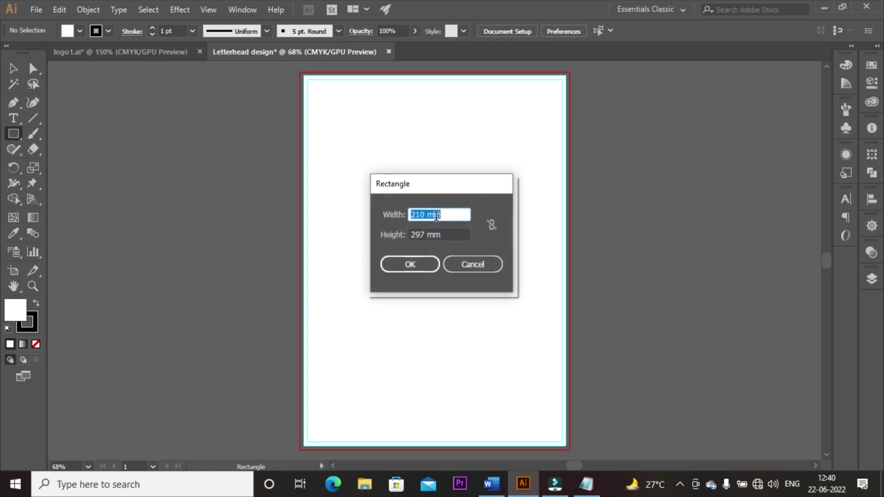
{"action": "left_click", "coordinate": [415, 267]}
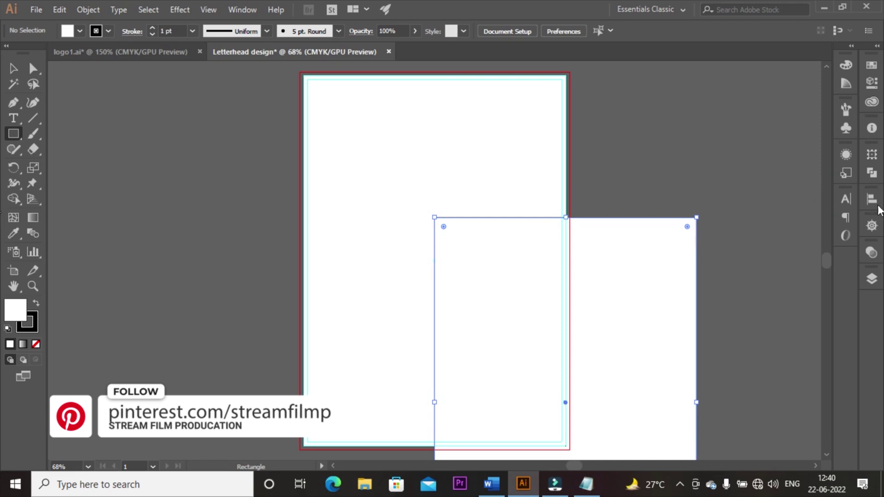
{"action": "left_click", "coordinate": [871, 198]}
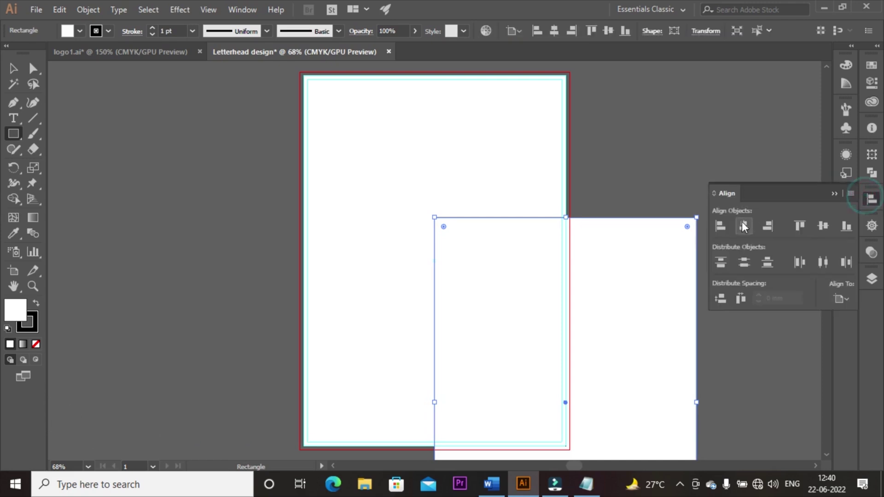
{"action": "left_click", "coordinate": [743, 225]}
{"action": "left_click", "coordinate": [826, 226]}
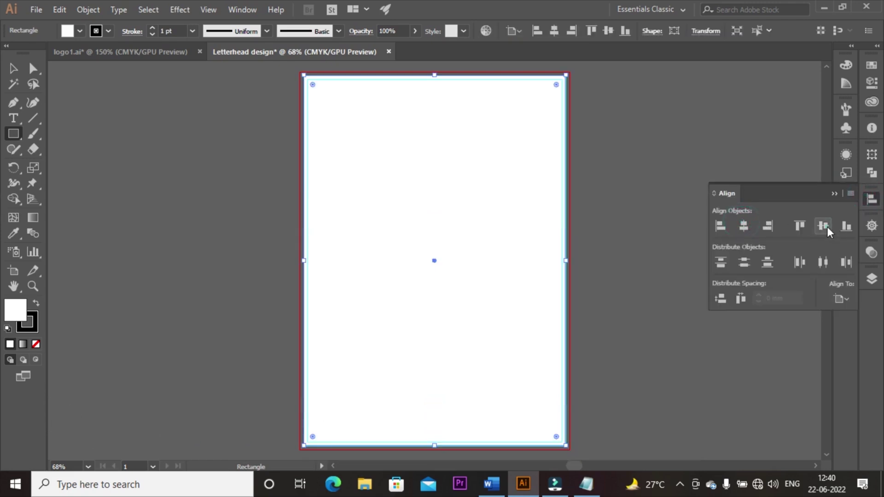
{"action": "left_click", "coordinate": [834, 194]}
Step: Paste the green logo near the top of the page, scale it down slightly, and center it horizontally on the artboard
{"action": "key", "text": "ctrl+v"}
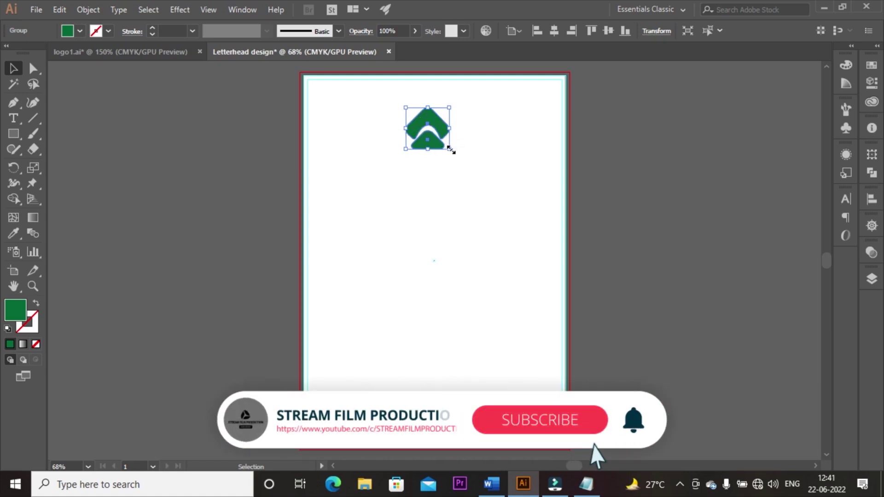
{"action": "left_click_drag", "start_coordinate": [450, 150], "coordinate": [444, 143]}
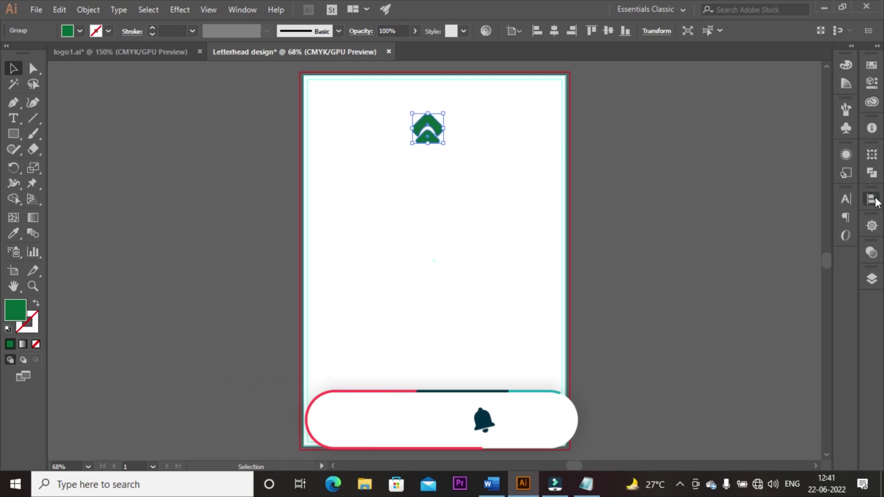
{"action": "left_click", "coordinate": [871, 199]}
{"action": "left_click", "coordinate": [747, 226]}
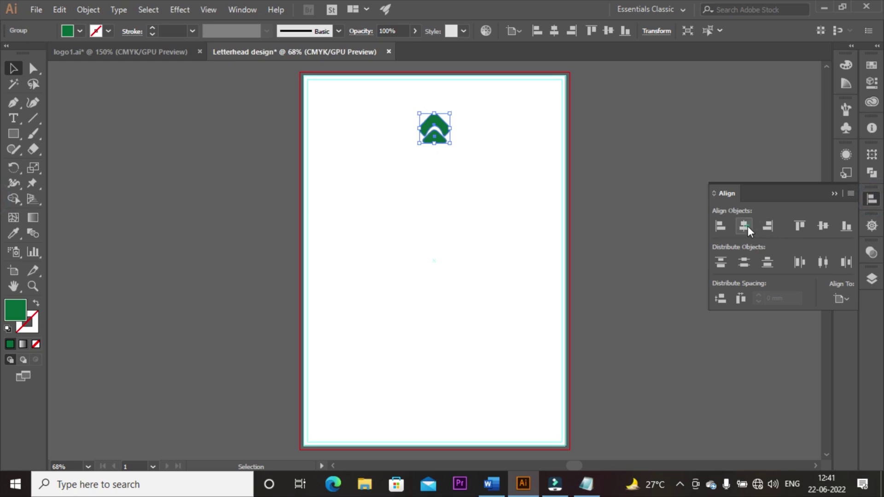
Step: Nudge the centered logo straight up toward the top margin of the page
{"action": "key", "text": "Up"}
{"action": "key", "text": "Up"}
{"action": "key", "text": "Up"}
{"action": "key", "text": "Up"}
{"action": "key", "text": "Up"}
{"action": "key", "text": "Up"}
{"action": "key", "text": "Up"}
{"action": "key", "text": "Up"}
{"action": "key", "text": "Up"}
{"action": "key", "text": "Up"}
{"action": "key", "text": "Up"}
{"action": "key", "text": "Up"}
{"action": "key", "text": "Up"}
{"action": "key", "text": "Up"}
{"action": "key", "text": "Up"}
{"action": "key", "text": "Up"}
{"action": "key", "text": "Up"}
{"action": "key", "text": "Up"}
{"action": "key", "text": "Up"}
{"action": "key", "text": "Up"}
{"action": "key", "text": "Up"}
{"action": "key", "text": "Up"}
{"action": "key", "text": "Up"}
{"action": "key", "text": "Up"}
{"action": "key", "text": "Up"}
{"action": "key", "text": "Up"}
{"action": "key", "text": "Up"}
{"action": "key", "text": "Up"}
{"action": "key", "text": "Up"}
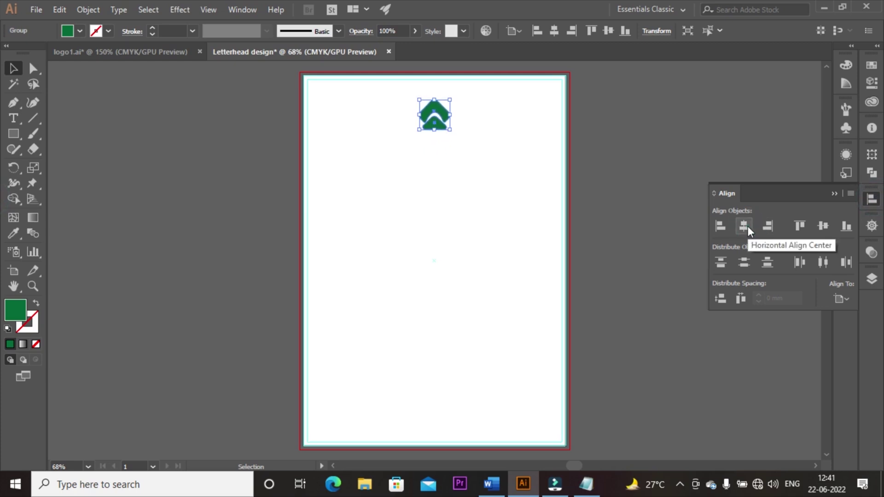
{"action": "left_click", "coordinate": [835, 193]}
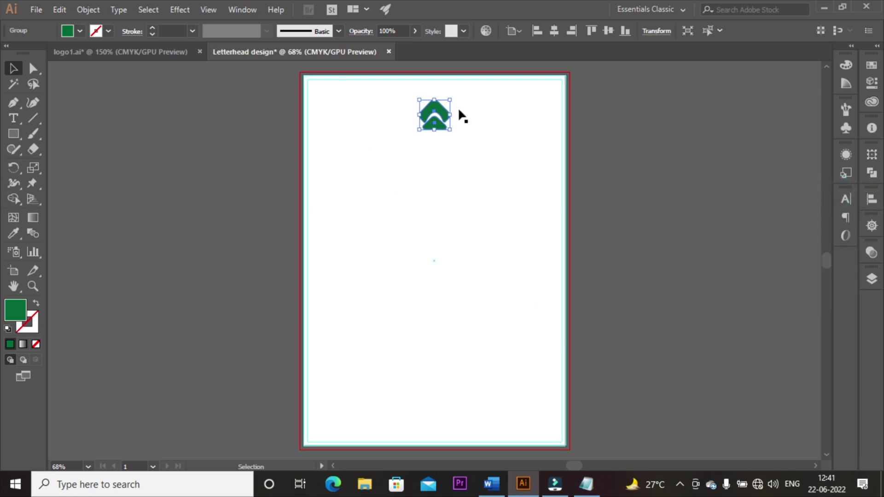
Step: Recolor the logo's fill to dark maroon #592831 and deselect it
{"action": "left_click", "coordinate": [871, 65]}
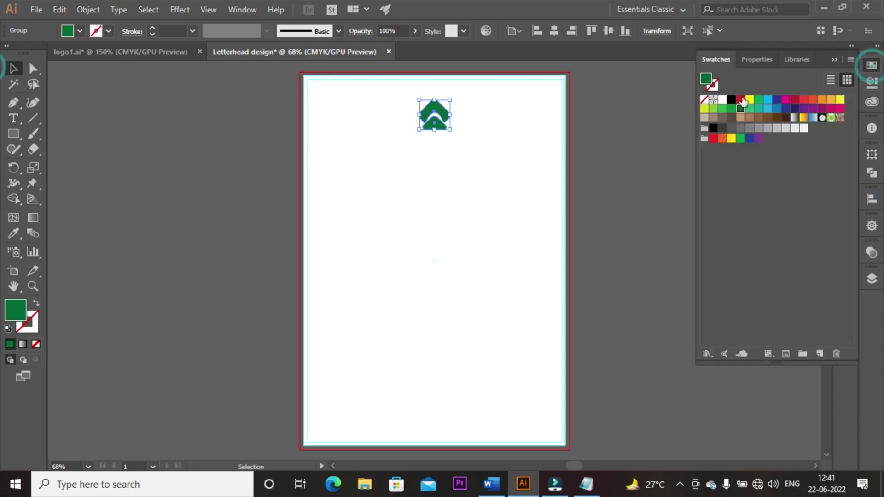
{"action": "double_click", "coordinate": [706, 80]}
{"action": "type", "text": "#592831"}
{"action": "left_click", "coordinate": [851, 185]}
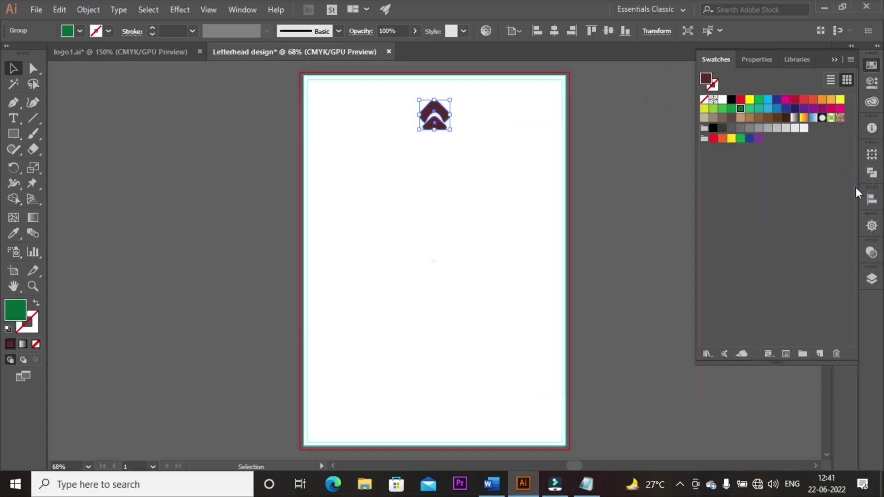
{"action": "left_click", "coordinate": [834, 60]}
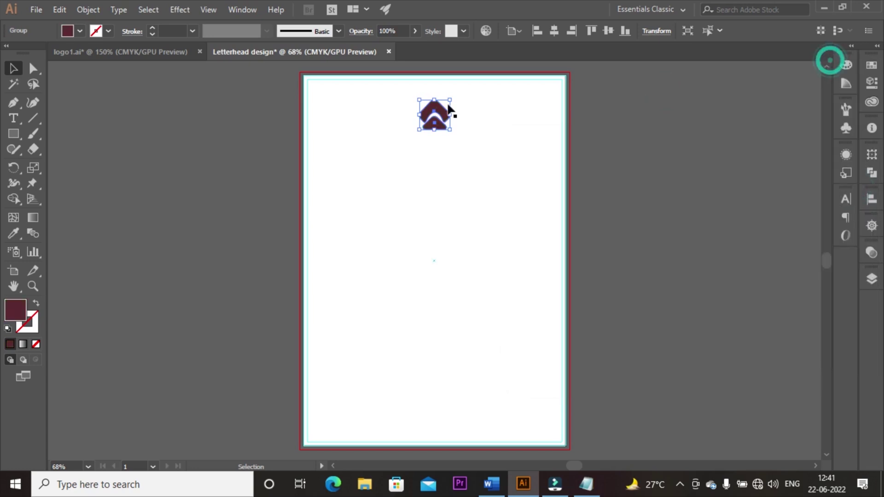
{"action": "left_click", "coordinate": [267, 118]}
{"action": "left_click", "coordinate": [267, 119]}
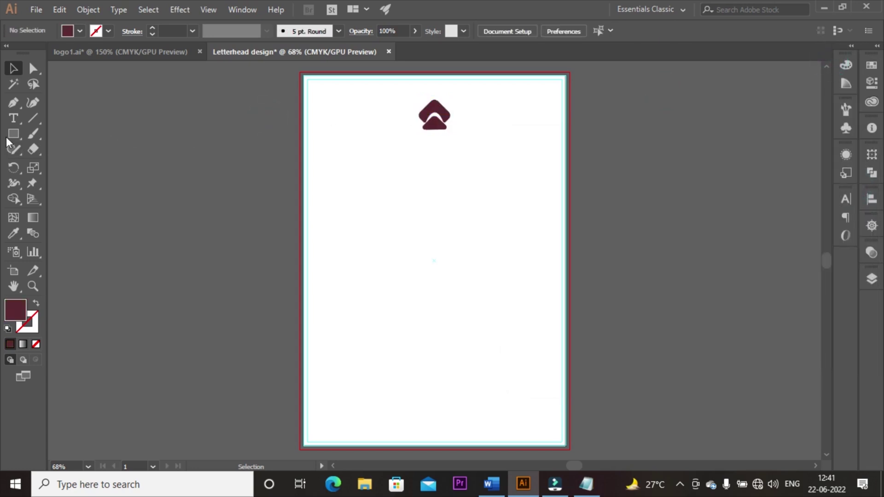
Step: Add the text COMPANY NAME just below the logo and set it in Nexa Rust Sans Black
{"action": "left_click", "coordinate": [13, 119]}
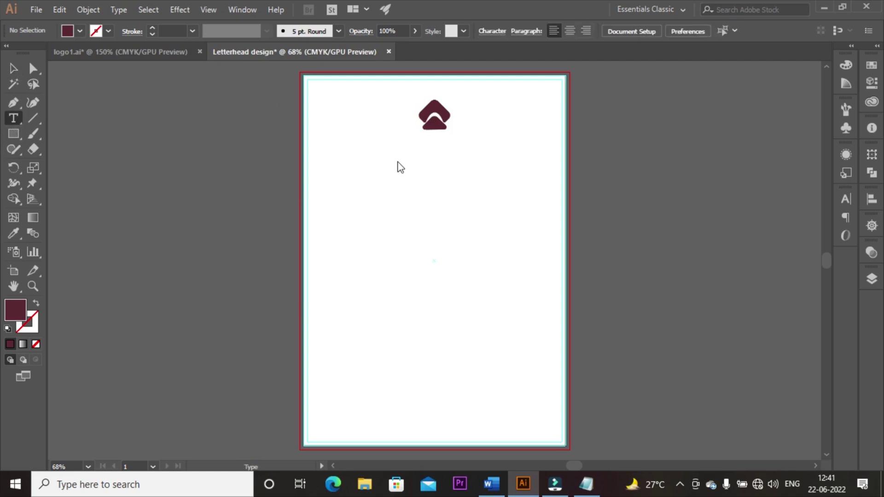
{"action": "left_click", "coordinate": [413, 134]}
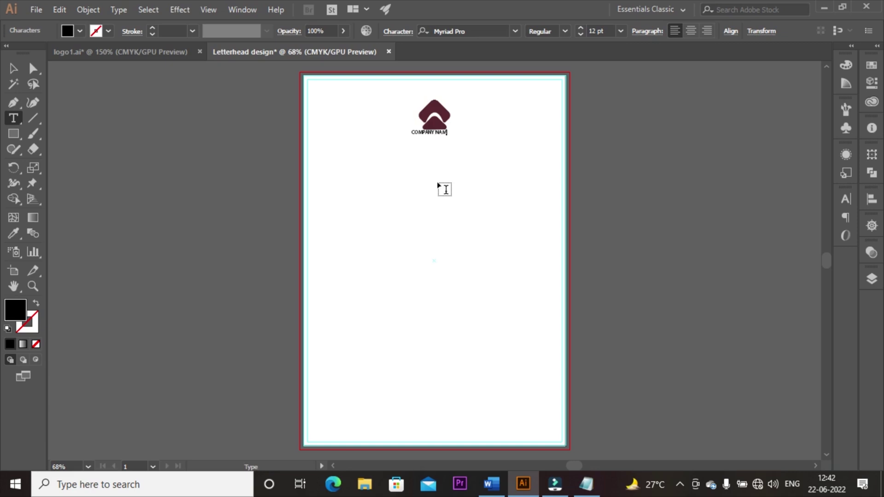
{"action": "left_click", "coordinate": [497, 30]}
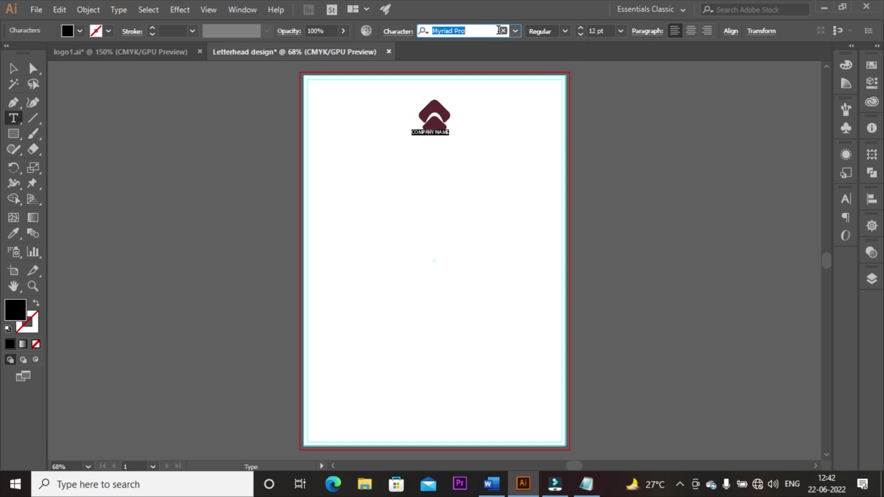
{"action": "type", "text": "NEXA"}
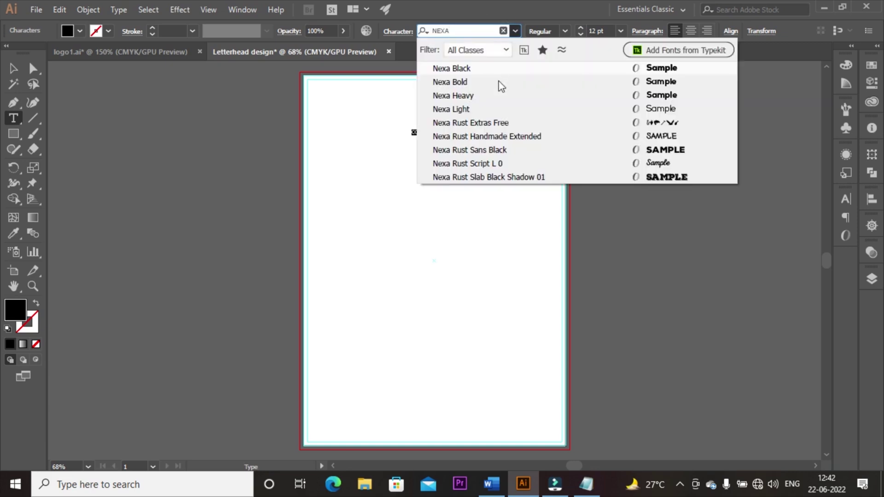
{"action": "left_click", "coordinate": [473, 150]}
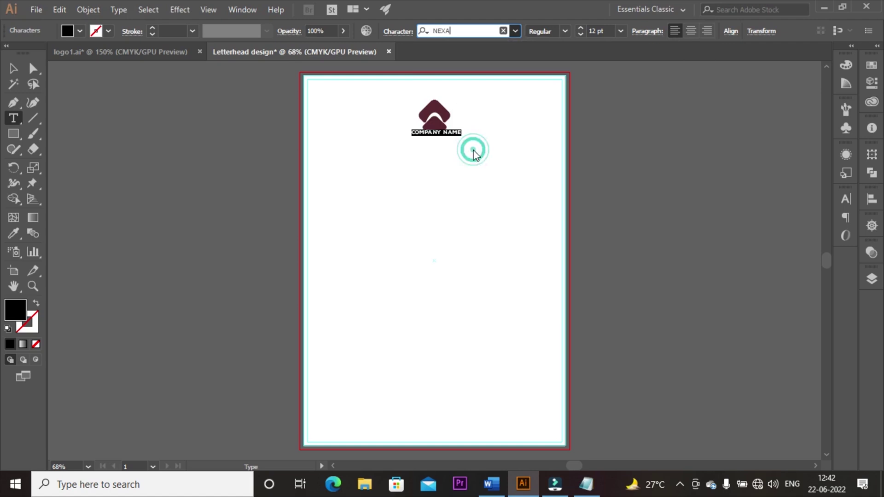
Step: Set the company name's font size to 18 pt and finish editing the text
{"action": "left_click", "coordinate": [581, 27]}
{"action": "left_click", "coordinate": [581, 27]}
{"action": "left_click", "coordinate": [581, 27]}
{"action": "left_click", "coordinate": [581, 27]}
{"action": "left_click", "coordinate": [581, 27]}
{"action": "left_click", "coordinate": [581, 28]}
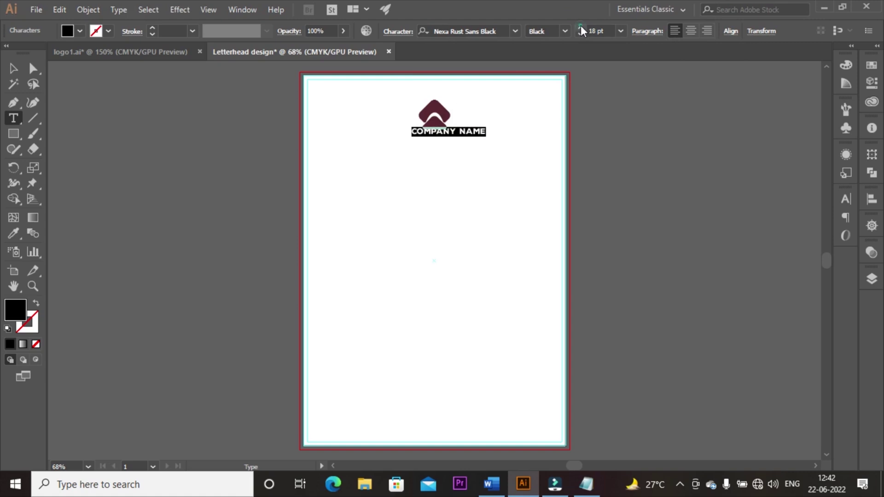
{"action": "left_click", "coordinate": [581, 35]}
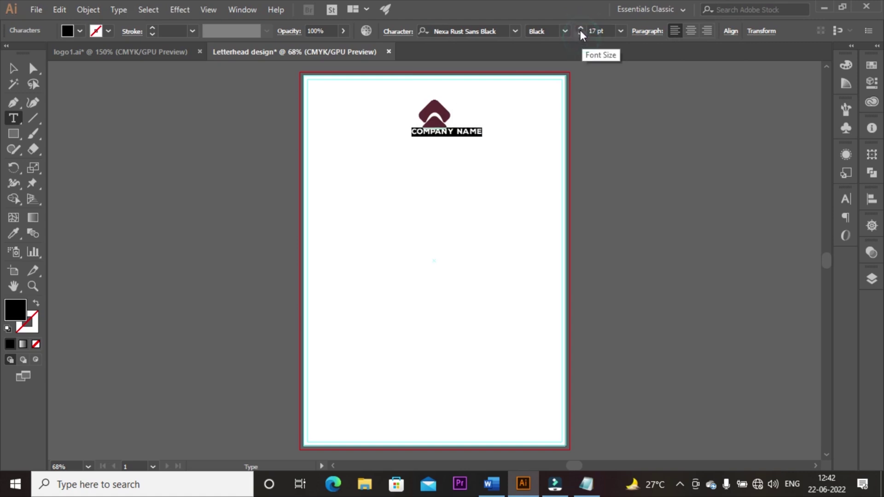
{"action": "left_click", "coordinate": [580, 29]}
{"action": "key", "text": "Escape"}
Step: Center the company name horizontally on the artboard and nudge it down so it clears the logo
{"action": "key", "text": "shift+F7"}
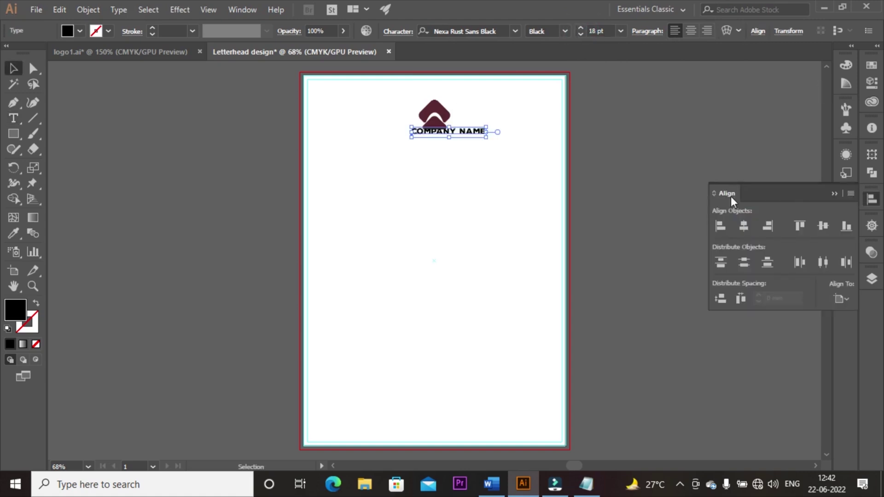
{"action": "left_click", "coordinate": [744, 226]}
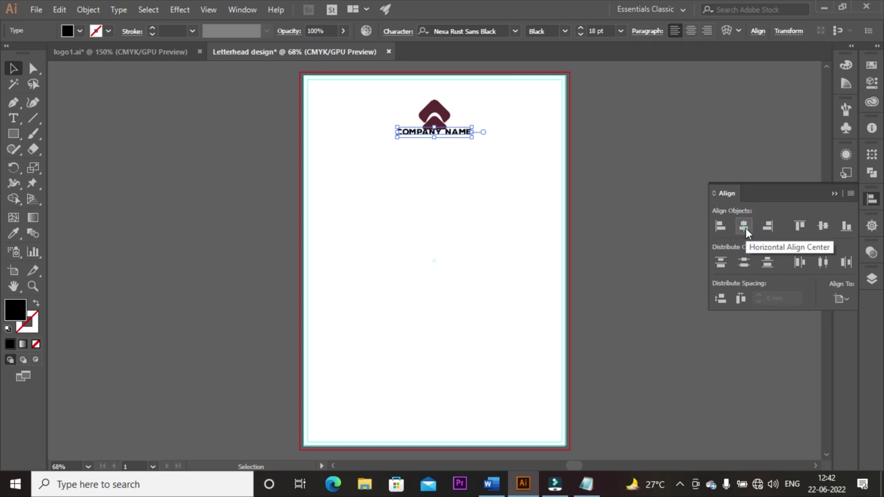
{"action": "key", "text": "Down"}
{"action": "key", "text": "Down"}
{"action": "key", "text": "Down"}
{"action": "key", "text": "Down"}
{"action": "key", "text": "Down"}
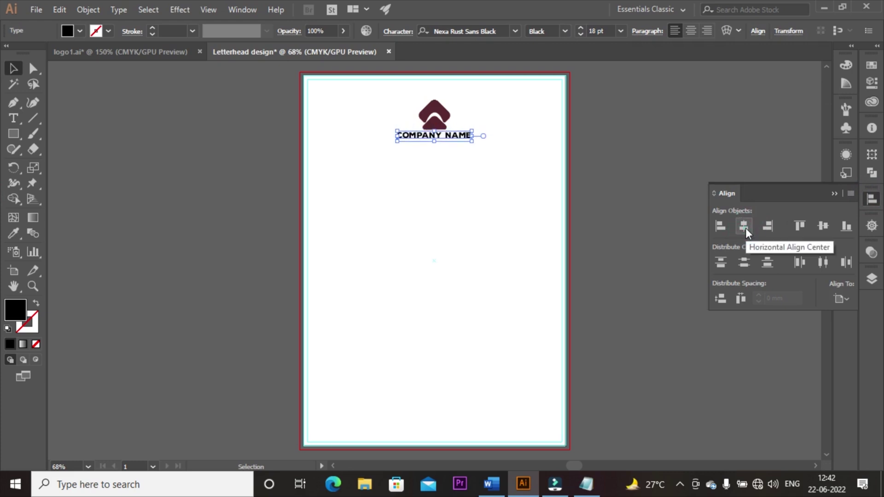
{"action": "left_click", "coordinate": [834, 194]}
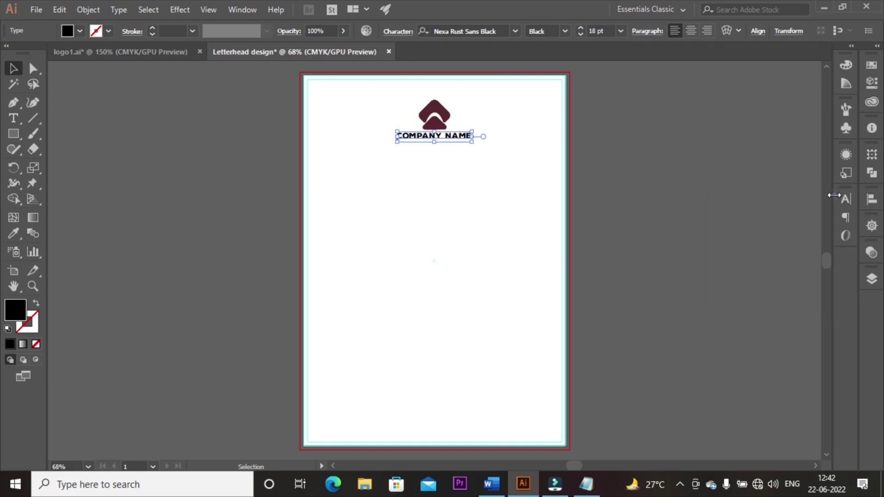
Step: Duplicate the company name just below itself, set the copy in Lato Black, and replace its text with "Your tagline here"
{"action": "left_click_drag", "start_coordinate": [410, 138], "coordinate": [415, 147]}
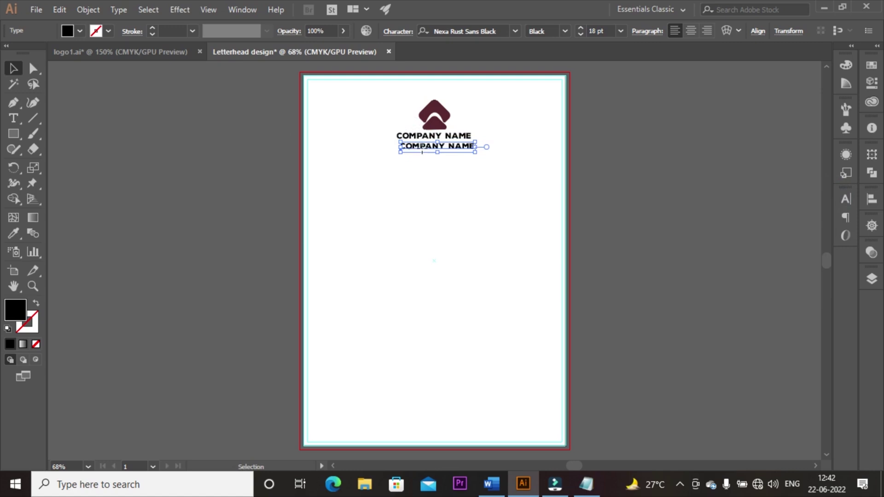
{"action": "key", "text": "t"}
{"action": "left_click", "coordinate": [421, 147]}
{"action": "key", "text": "ctrl+a"}
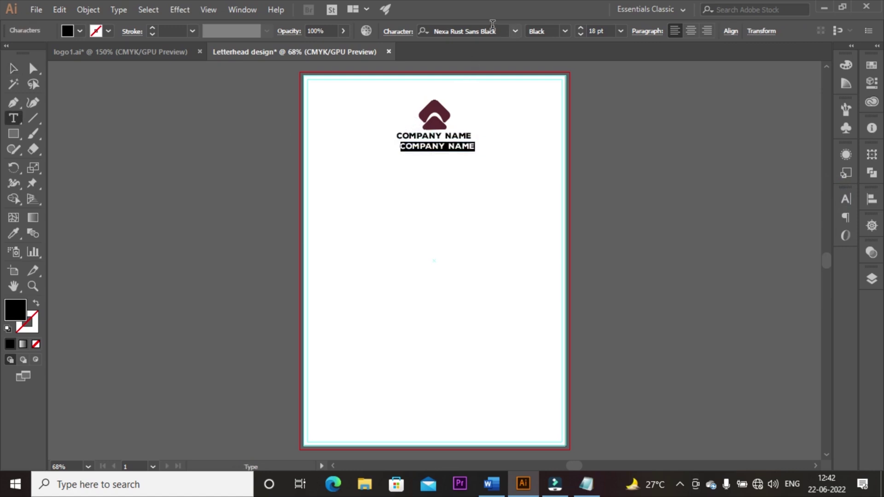
{"action": "left_click", "coordinate": [490, 32]}
{"action": "type", "text": "LA"}
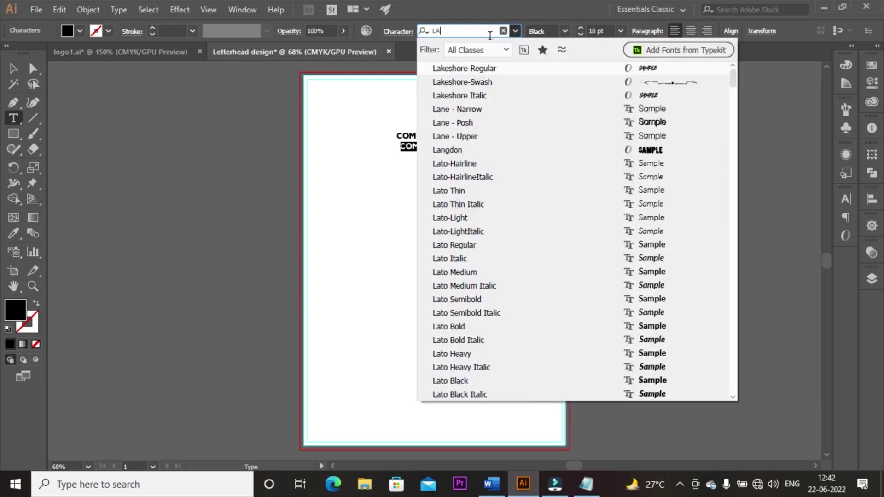
{"action": "type", "text": "TO"}
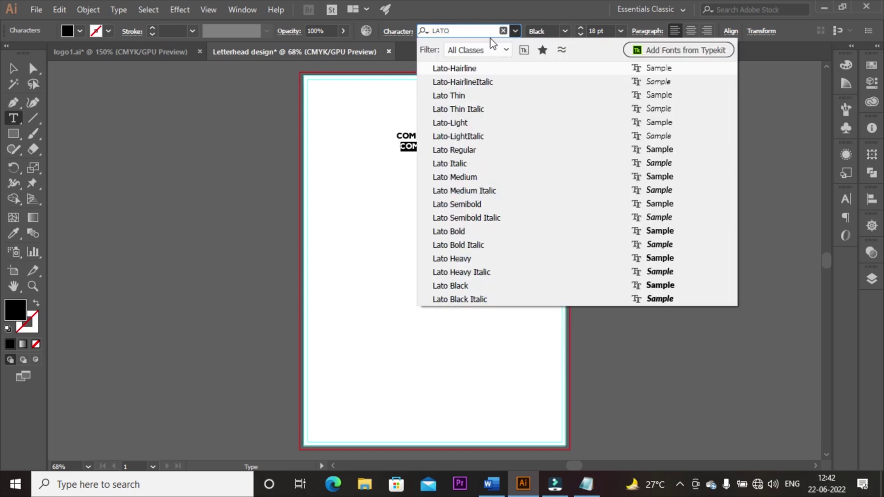
{"action": "left_click", "coordinate": [466, 288]}
{"action": "type", "text": "Your tagline here"}
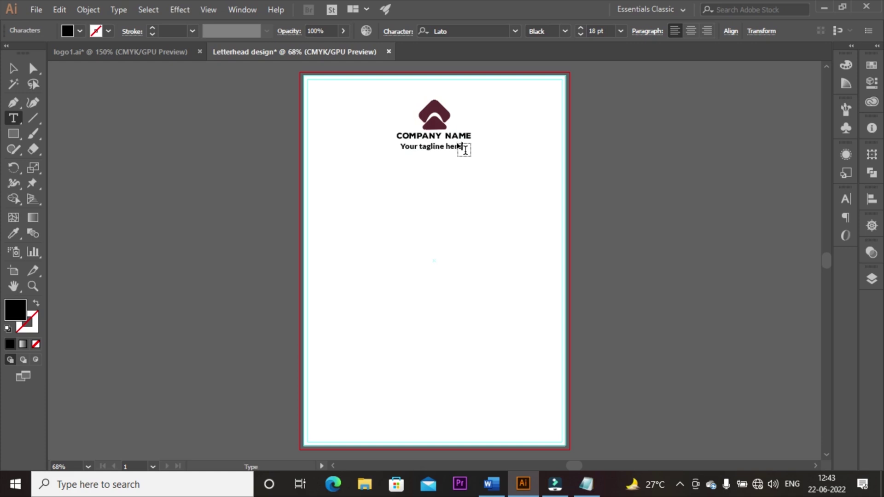
Step: Center the tagline horizontally on the artboard and move it up close beneath the company name
{"action": "left_click", "coordinate": [16, 69]}
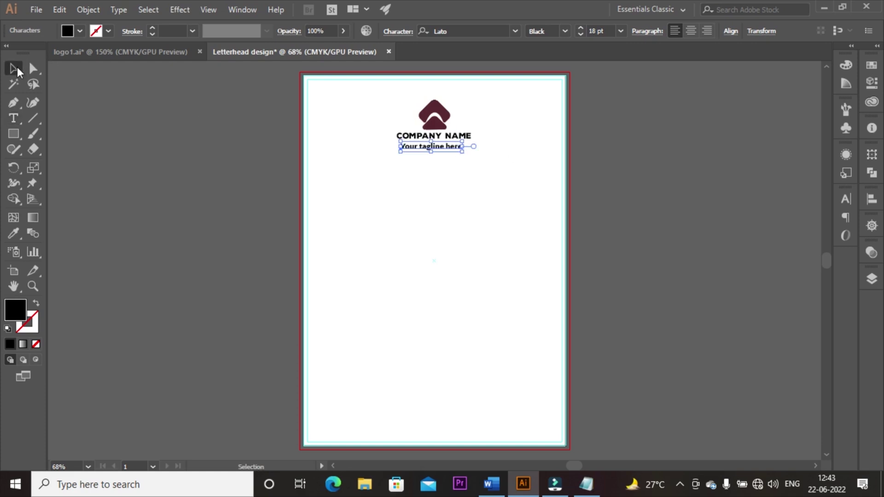
{"action": "left_click", "coordinate": [872, 199]}
{"action": "left_click", "coordinate": [631, 180]}
Step: Scale the logo, company name and tagline down slightly together around their shared center
{"action": "left_click", "coordinate": [435, 114]}
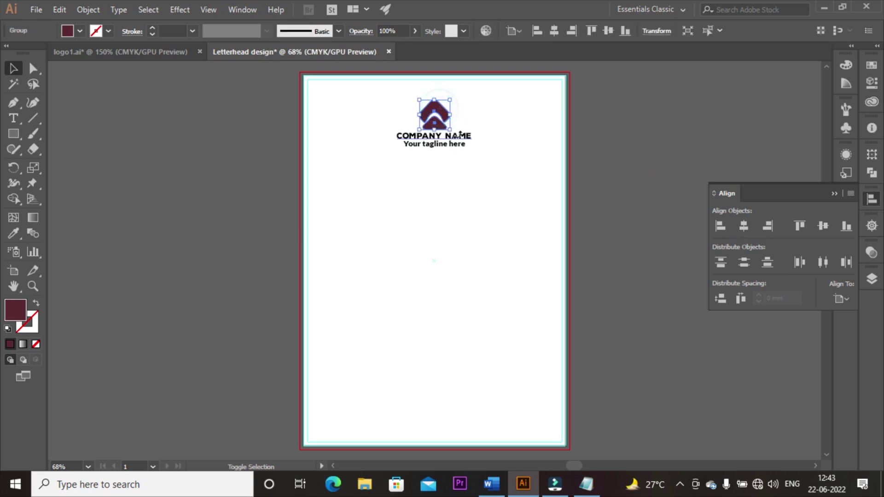
{"action": "left_click", "coordinate": [453, 145], "text": "shift"}
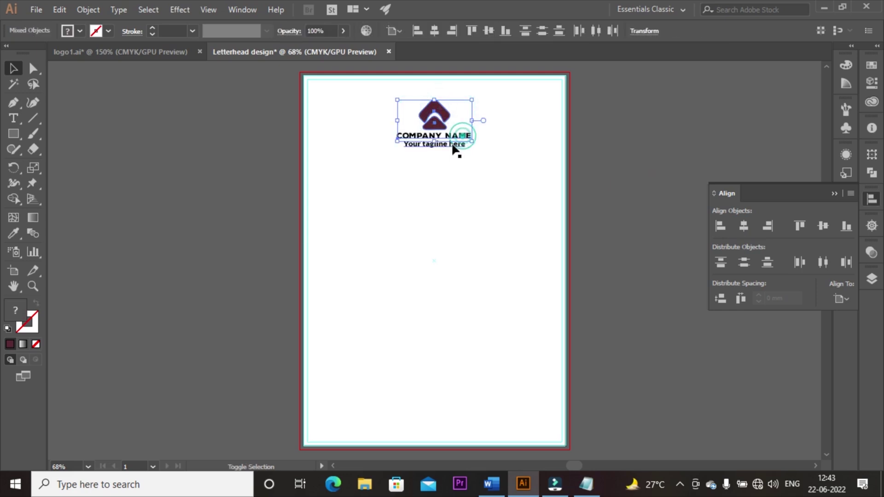
{"action": "left_click_drag", "start_coordinate": [470, 150], "coordinate": [467, 148]}
{"action": "left_click_drag", "start_coordinate": [468, 147], "coordinate": [467, 147]}
{"action": "left_click", "coordinate": [642, 139]}
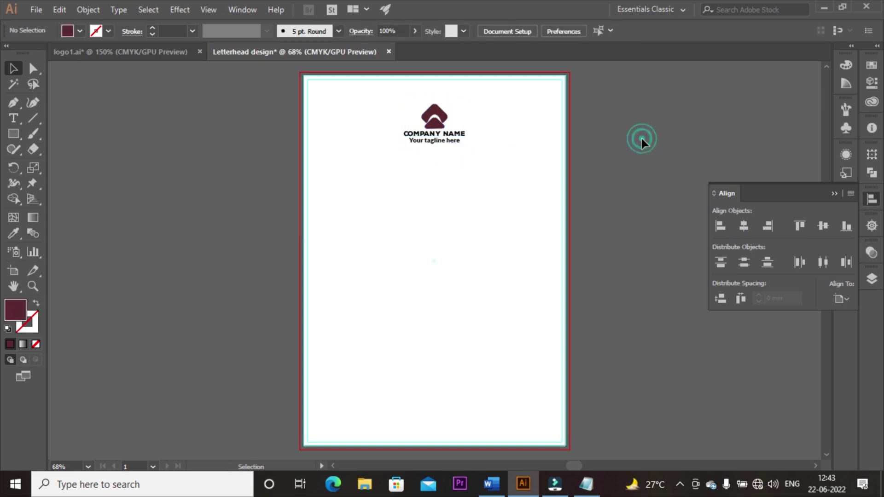
{"action": "left_click", "coordinate": [834, 193]}
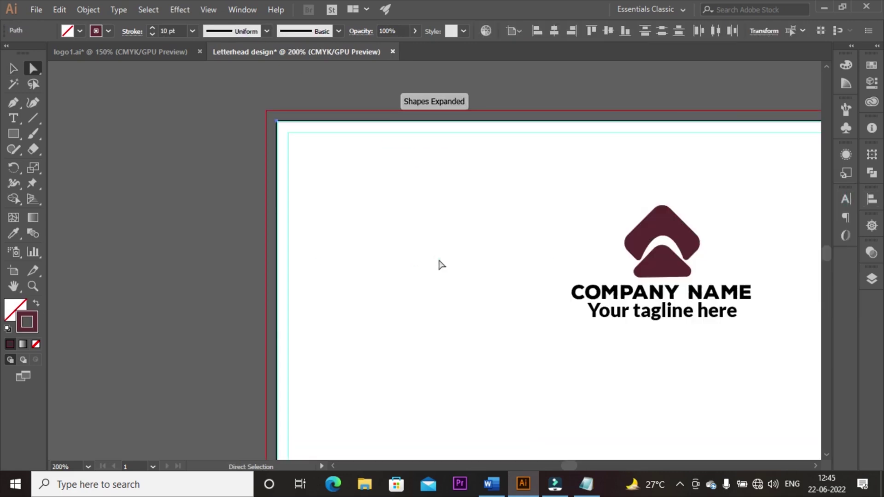
Step: Draw a long, thin horizontal rectangle between the page's left margin and the logo
{"action": "left_click", "coordinate": [439, 259]}
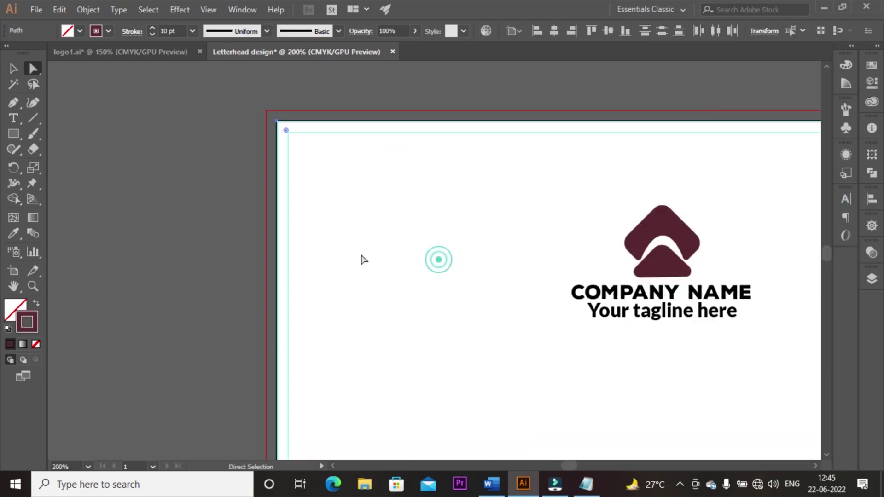
{"action": "left_click", "coordinate": [14, 134]}
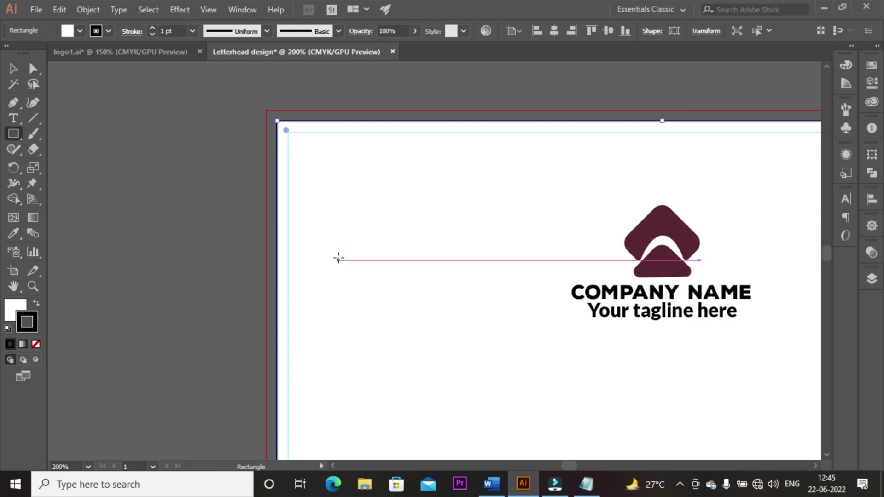
{"action": "left_click_drag", "start_coordinate": [338, 257], "coordinate": [552, 263]}
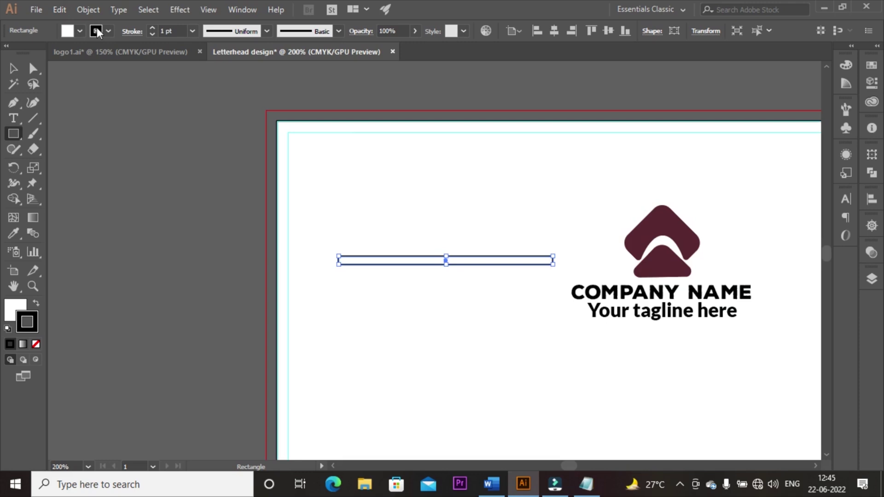
Step: Remove the thin rectangle's stroke and fill it with maroon #592831
{"action": "left_click", "coordinate": [96, 31]}
{"action": "left_click", "coordinate": [9, 51]}
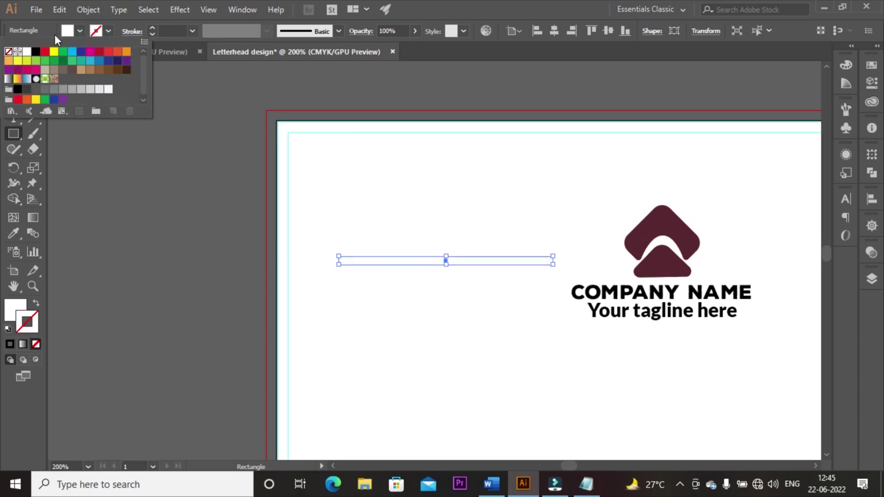
{"action": "left_click", "coordinate": [872, 67]}
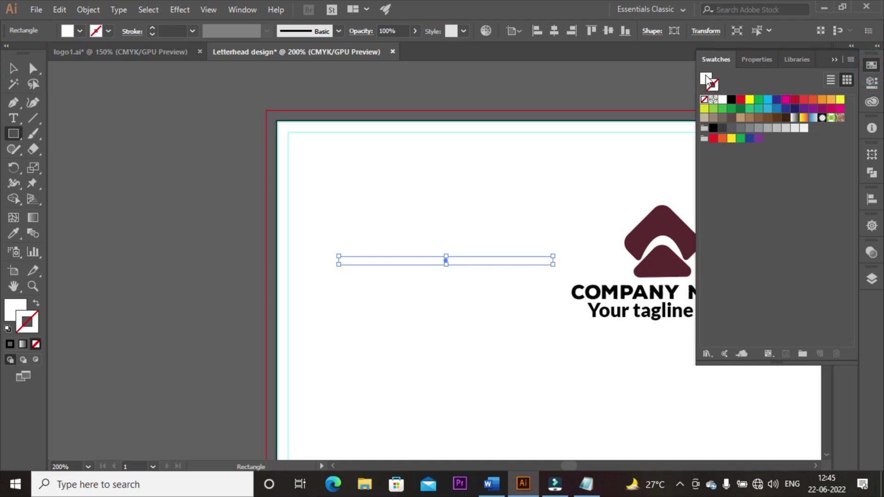
{"action": "double_click", "coordinate": [706, 79]}
{"action": "type", "text": "#592831"}
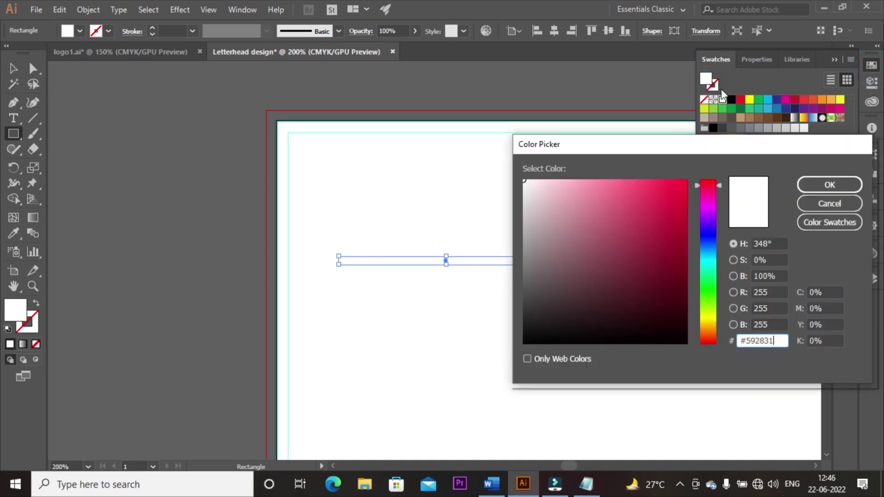
{"action": "left_click", "coordinate": [859, 185]}
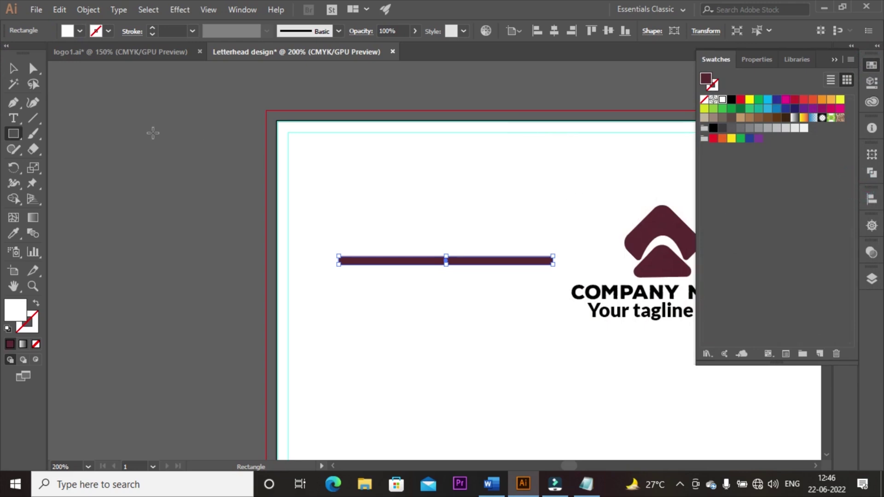
Step: Fully round all four corners of the maroon bar and leave the bar selected
{"action": "left_click", "coordinate": [33, 69]}
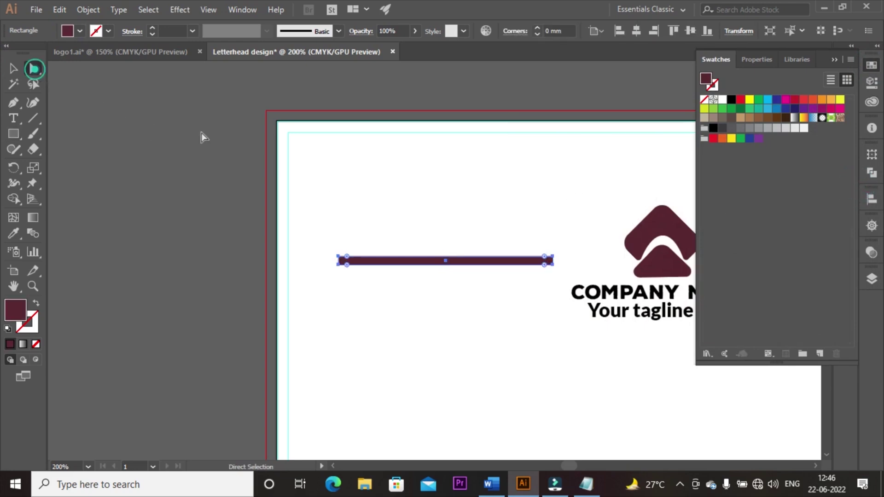
{"action": "left_click_drag", "start_coordinate": [357, 262], "coordinate": [363, 266]}
{"action": "left_click", "coordinate": [85, 139]}
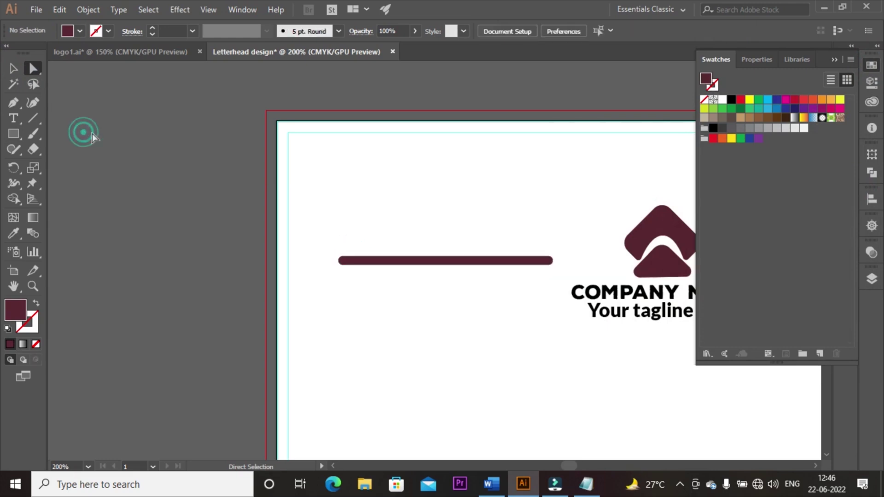
{"action": "left_click", "coordinate": [833, 65]}
{"action": "left_click", "coordinate": [399, 261]}
{"action": "key", "text": "ctrl+minus"}
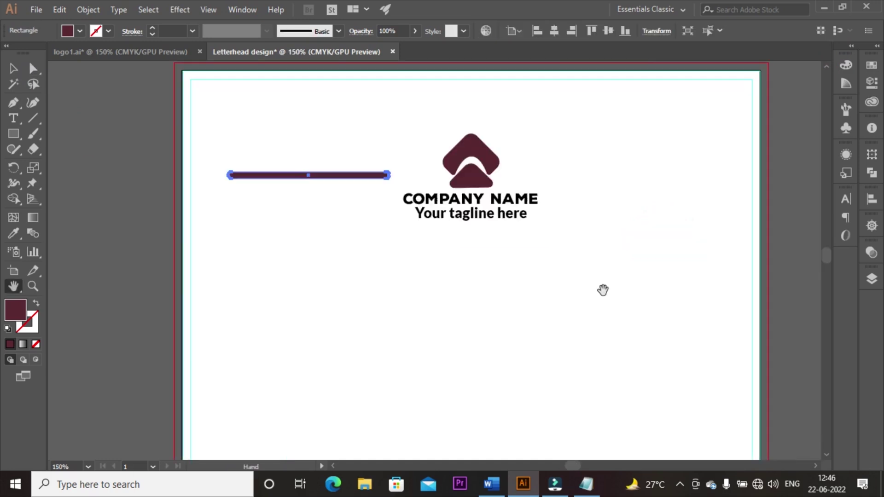
Step: Duplicate the rounded maroon bar to the opposite side of the logo, level with the original and ending near the right margin
{"action": "key", "text": "ctrl+minus"}
{"action": "key", "text": "ctrl+minus"}
{"action": "left_click_drag", "start_coordinate": [600, 339], "coordinate": [545, 227]}
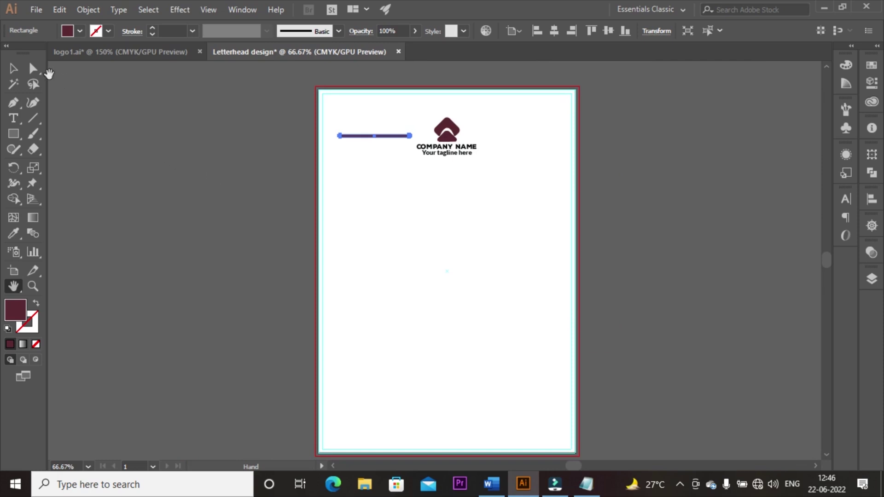
{"action": "left_click", "coordinate": [13, 68]}
{"action": "left_click", "coordinate": [134, 121]}
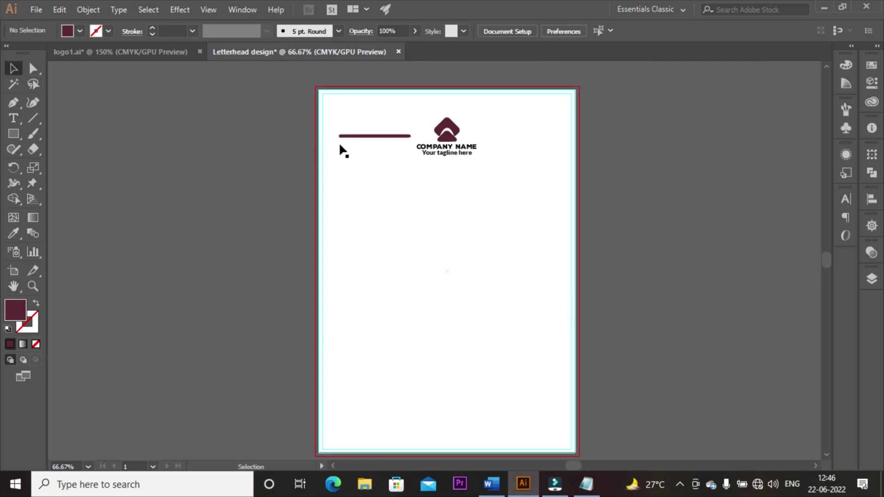
{"action": "left_click", "coordinate": [353, 136]}
{"action": "left_click_drag", "start_coordinate": [352, 135], "coordinate": [502, 140]}
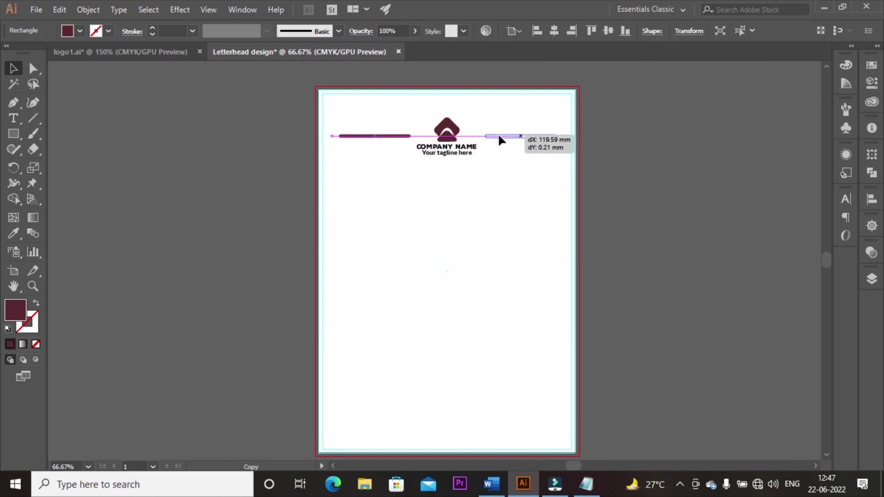
{"action": "left_click_drag", "start_coordinate": [499, 136], "coordinate": [500, 137]}
{"action": "left_click", "coordinate": [653, 173]}
{"action": "scroll", "coordinate": [822, 255], "scroll_direction": "down", "scroll_amount": 1}
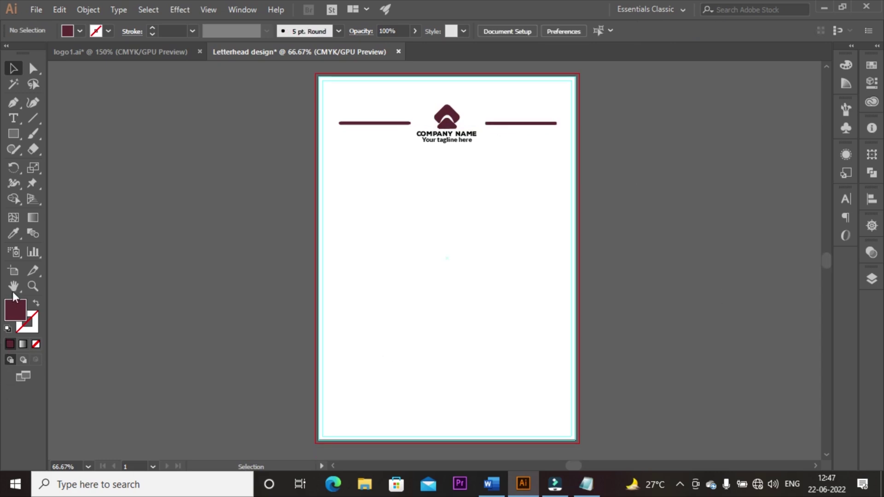
Step: Draw a maroon rectangle 210 mm wide and about 25 mm high across the foot of the page, down to the bleed line
{"action": "key", "text": "m"}
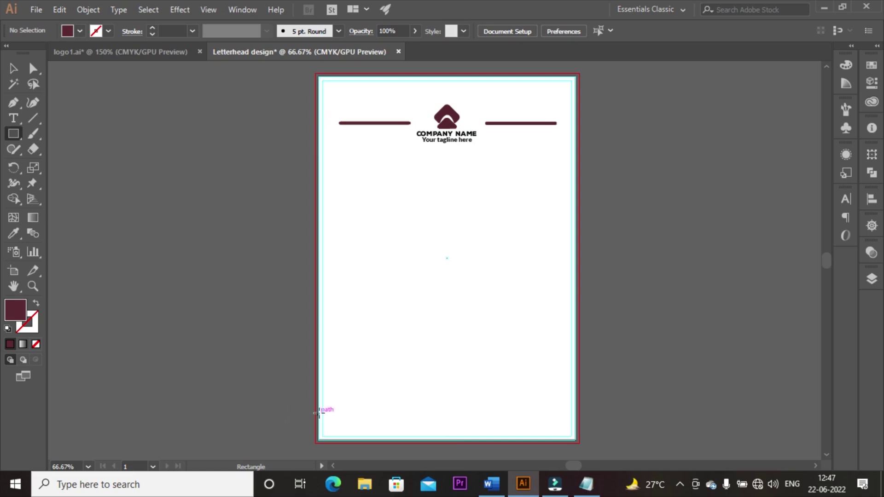
{"action": "left_click_drag", "start_coordinate": [318, 412], "coordinate": [575, 443]}
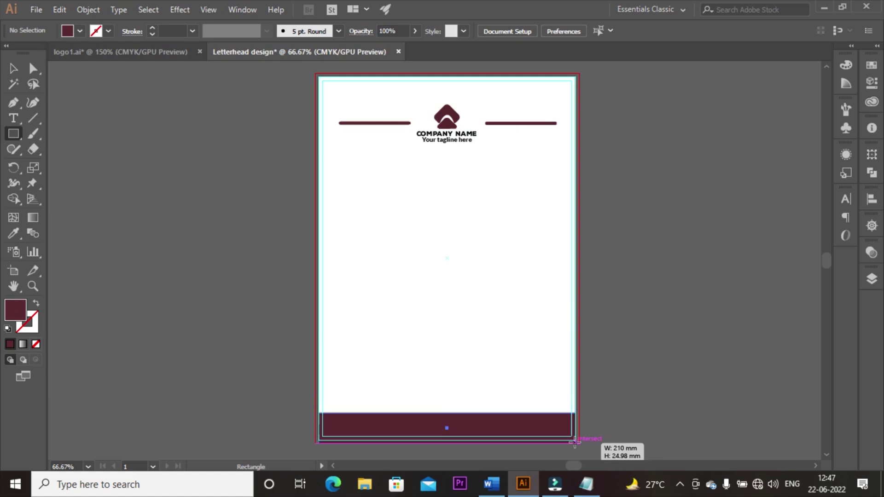
{"action": "left_click", "coordinate": [13, 68]}
{"action": "left_click", "coordinate": [34, 68]}
{"action": "left_click", "coordinate": [94, 115]}
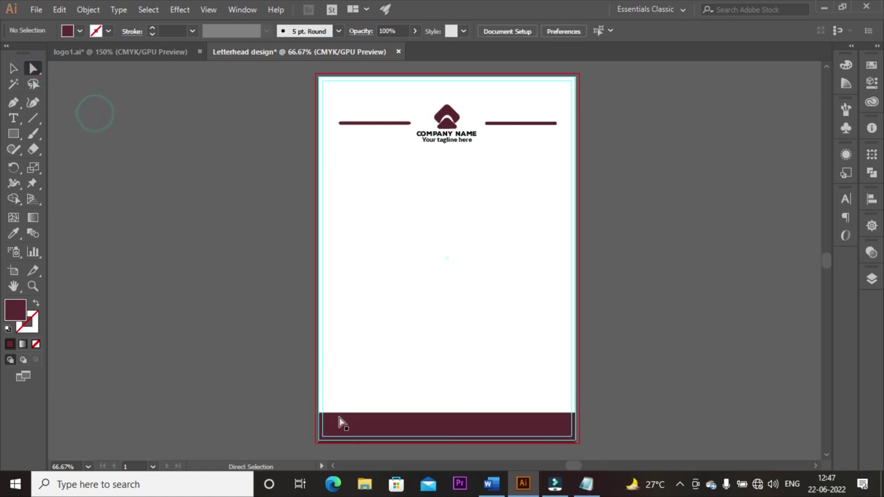
{"action": "left_click", "coordinate": [356, 424]}
{"action": "left_click", "coordinate": [269, 379]}
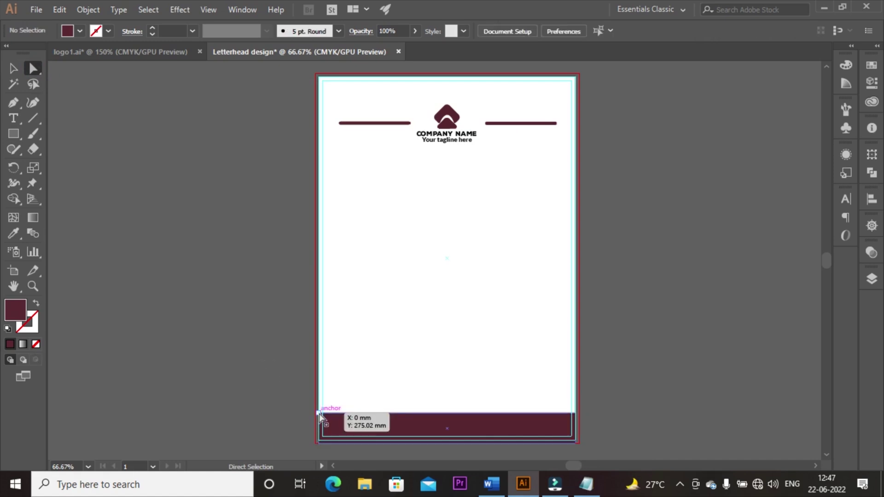
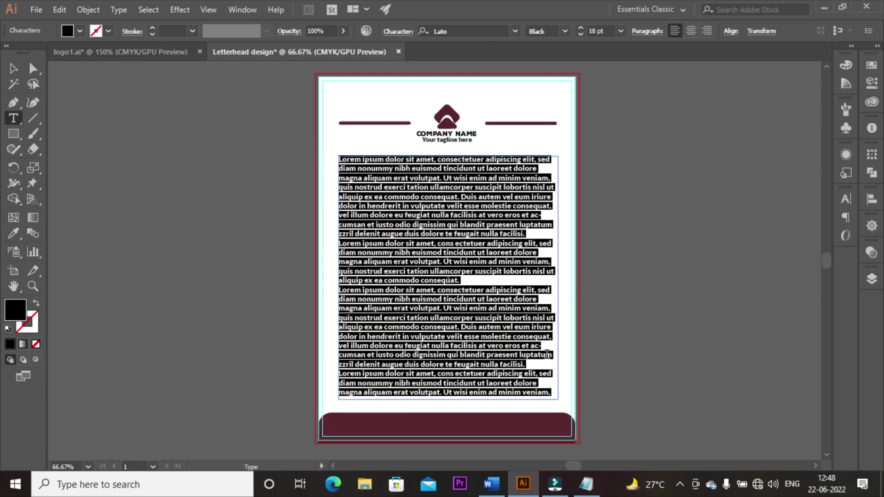
Step: Reduce the placeholder body text to 13 pt and replace it with the copied business letter
{"action": "left_click", "coordinate": [581, 34]}
{"action": "left_click", "coordinate": [580, 34]}
{"action": "left_click", "coordinate": [580, 34]}
{"action": "left_click", "coordinate": [581, 34]}
{"action": "key", "text": "BackSpace"}
{"action": "key", "text": "ctrl+v"}
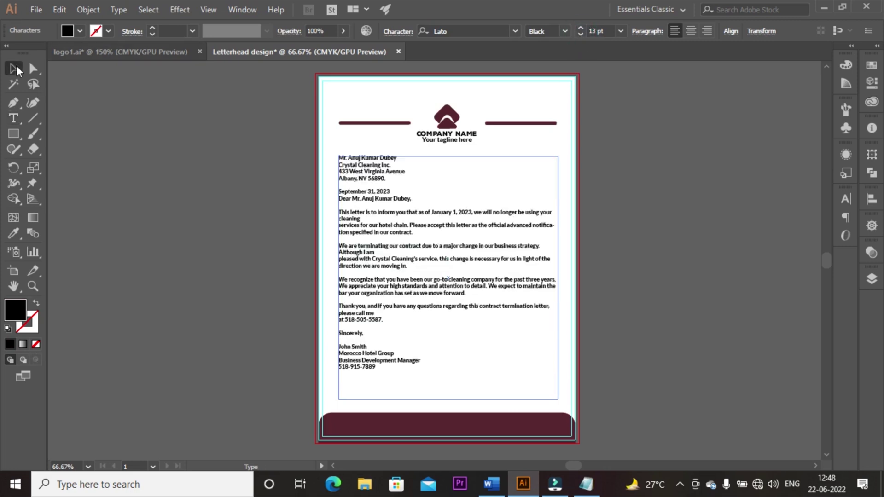
{"action": "left_click", "coordinate": [16, 69]}
{"action": "left_click", "coordinate": [131, 129]}
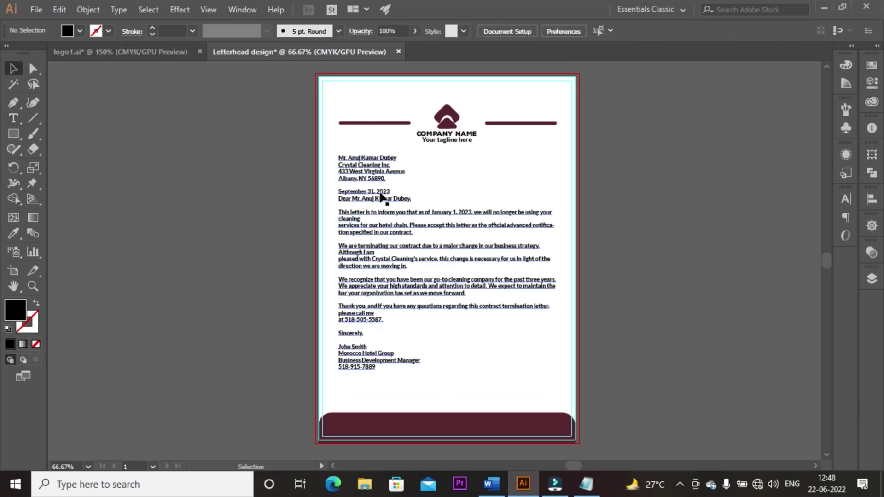
{"action": "left_click", "coordinate": [363, 212]}
{"action": "left_click_drag", "start_coordinate": [359, 221], "coordinate": [354, 220]}
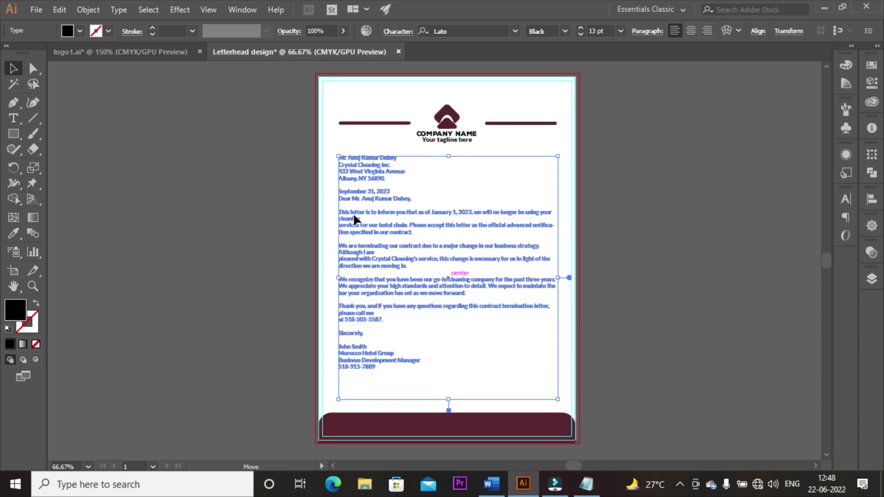
{"action": "left_click", "coordinate": [717, 217]}
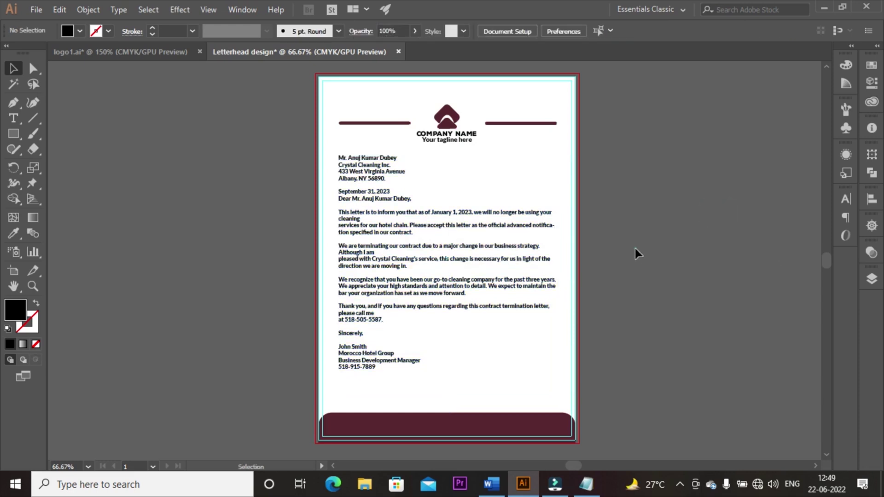
Step: Insert a blank line between the letter's date and its salutation
{"action": "left_click", "coordinate": [375, 198]}
{"action": "double_click", "coordinate": [390, 191]}
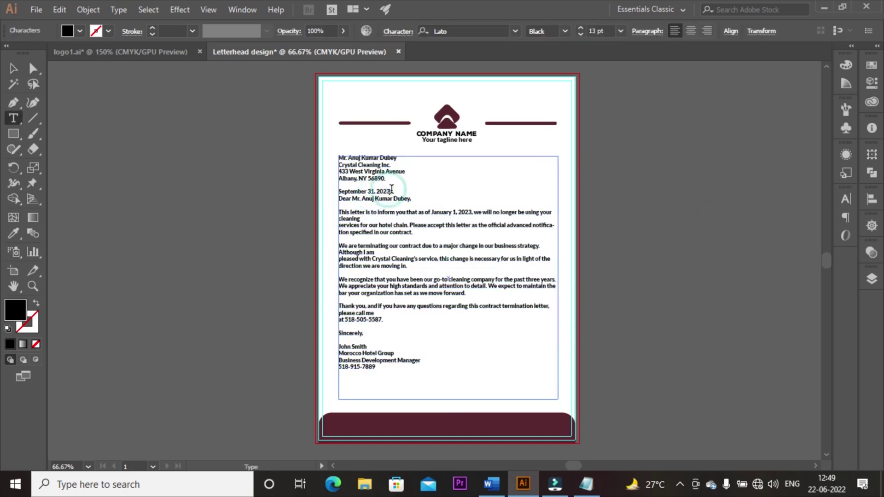
{"action": "key", "text": "Return"}
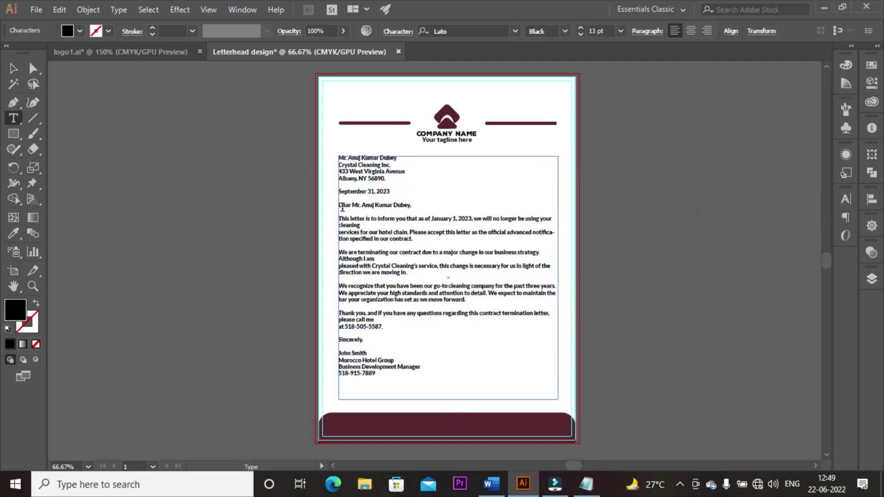
Step: Set the font style of the entire letter text to Bold
{"action": "key", "text": "ctrl+a"}
{"action": "left_click", "coordinate": [566, 31]}
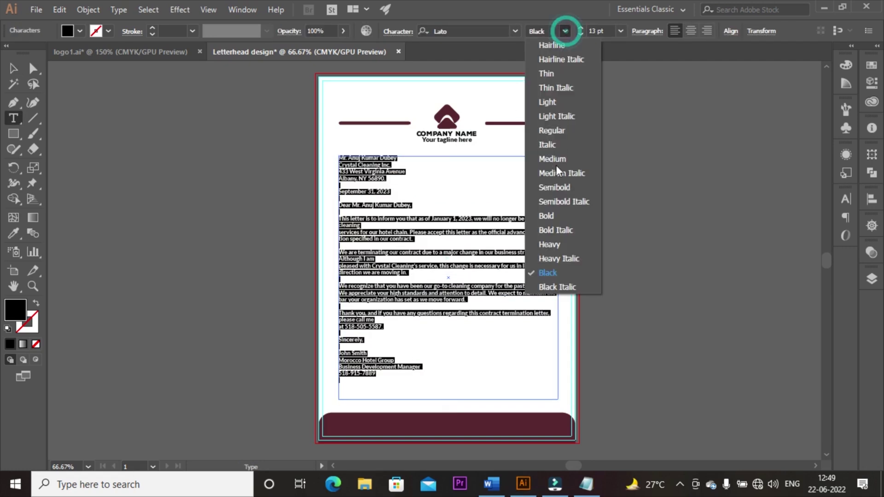
{"action": "left_click", "coordinate": [547, 213]}
{"action": "left_click", "coordinate": [14, 69]}
{"action": "left_click", "coordinate": [187, 124]}
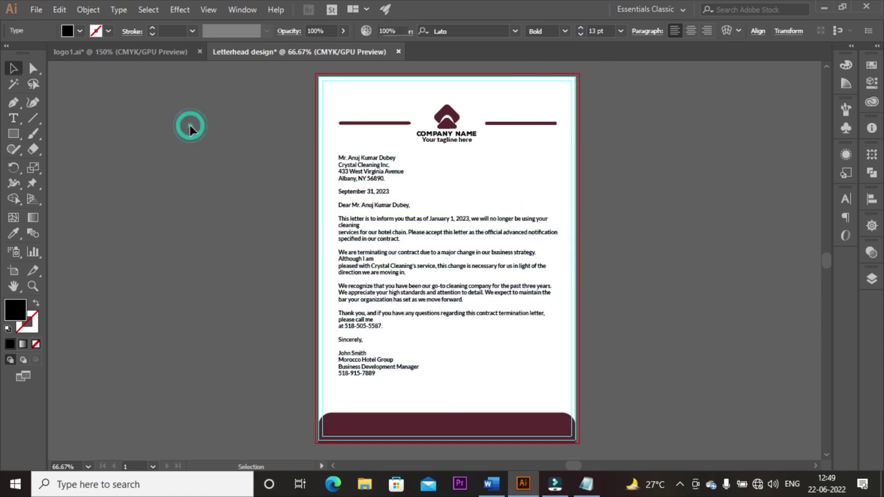
Step: Set the letter's salutation line to the Black font style
{"action": "left_click", "coordinate": [363, 172]}
{"action": "double_click", "coordinate": [346, 205]}
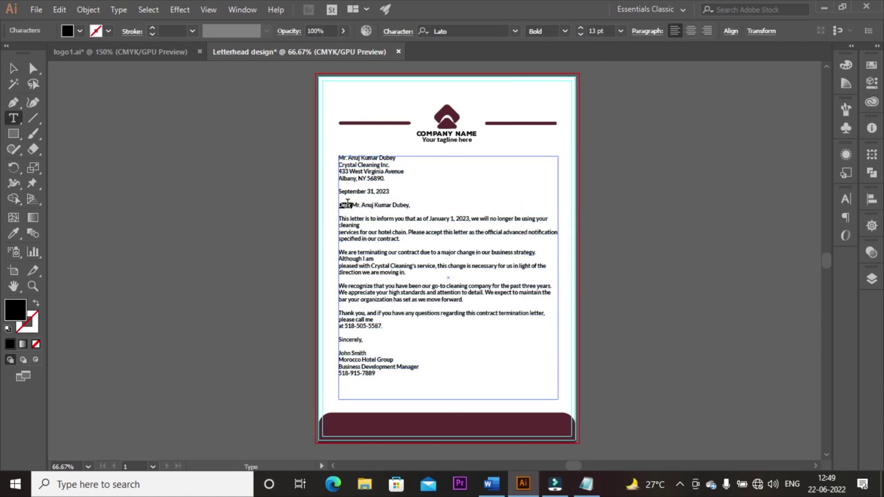
{"action": "triple_click", "coordinate": [343, 205]}
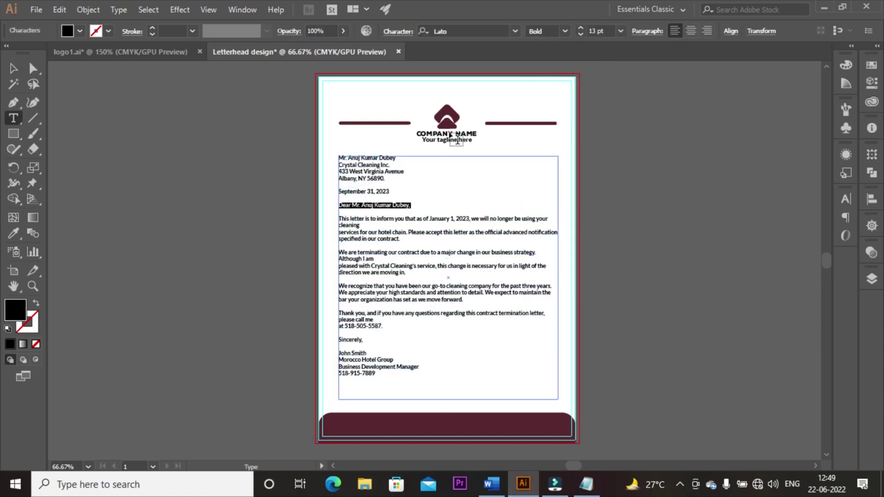
{"action": "left_click", "coordinate": [565, 34]}
{"action": "key", "text": "Escape"}
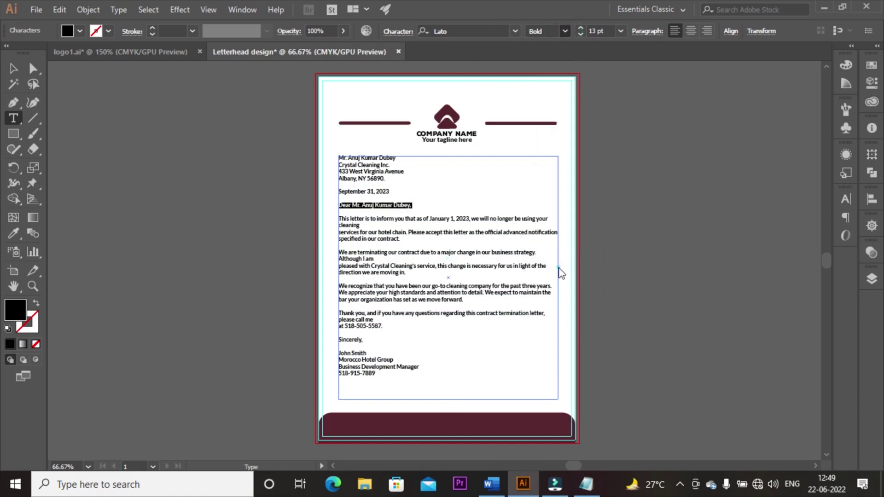
Step: Set the recipient's name at the head of the letter and the sender's name under the closing to the Black font style
{"action": "left_click_drag", "start_coordinate": [340, 157], "coordinate": [409, 157]}
{"action": "left_click", "coordinate": [565, 31]}
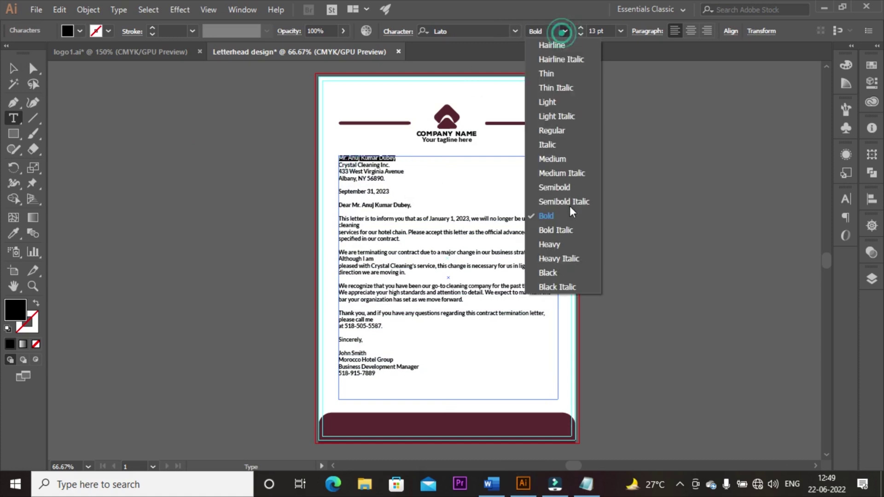
{"action": "left_click", "coordinate": [558, 273]}
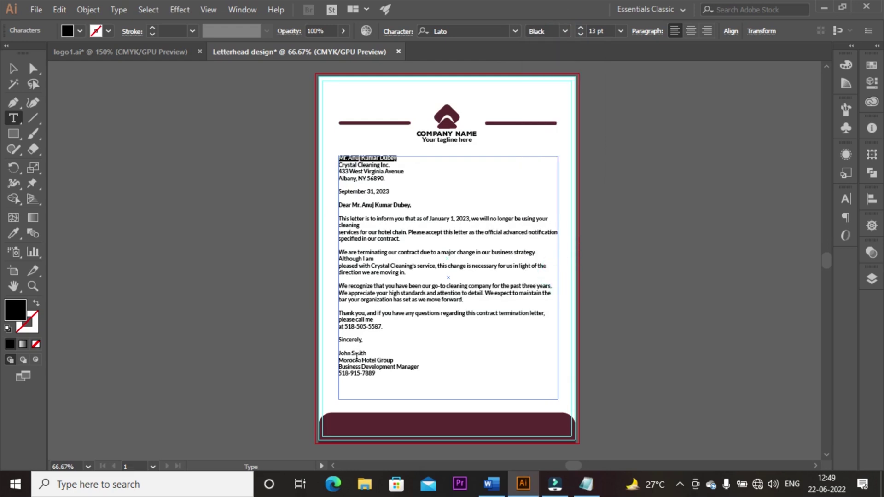
{"action": "left_click", "coordinate": [340, 352]}
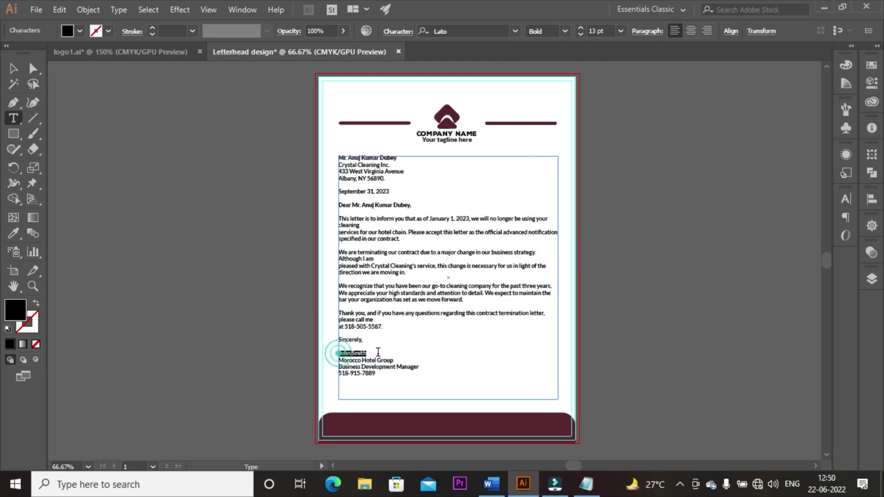
{"action": "left_click", "coordinate": [564, 31]}
{"action": "left_click", "coordinate": [548, 271]}
{"action": "key", "text": "Escape"}
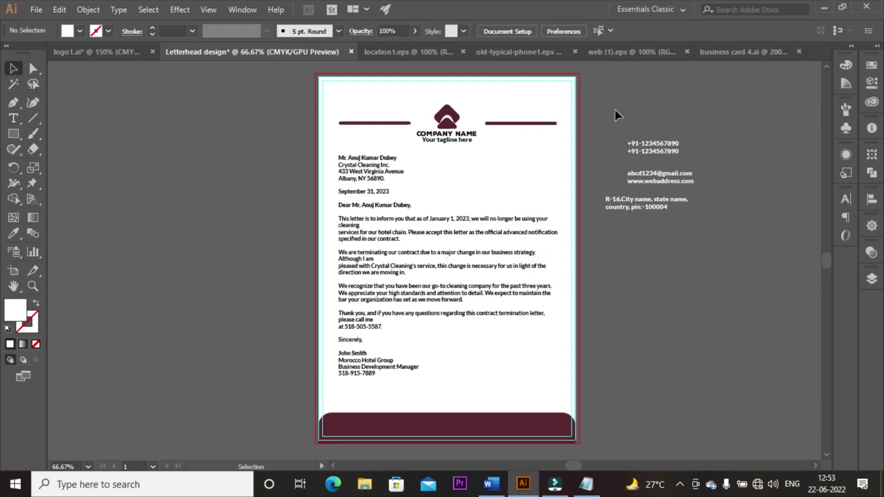
Step: Place the phone, e-mail and web, and postal address text blocks side by side across the maroon footer, in that order
{"action": "left_click_drag", "start_coordinate": [615, 109], "coordinate": [692, 252]}
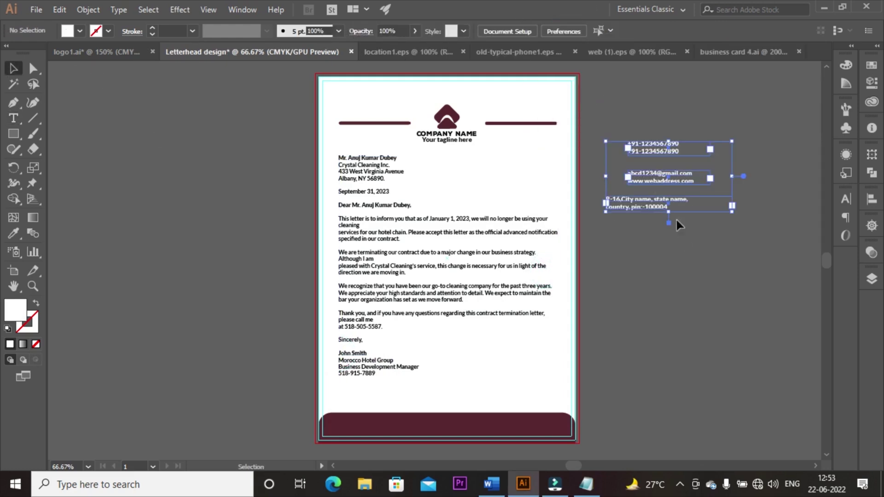
{"action": "left_click_drag", "start_coordinate": [651, 153], "coordinate": [648, 359]}
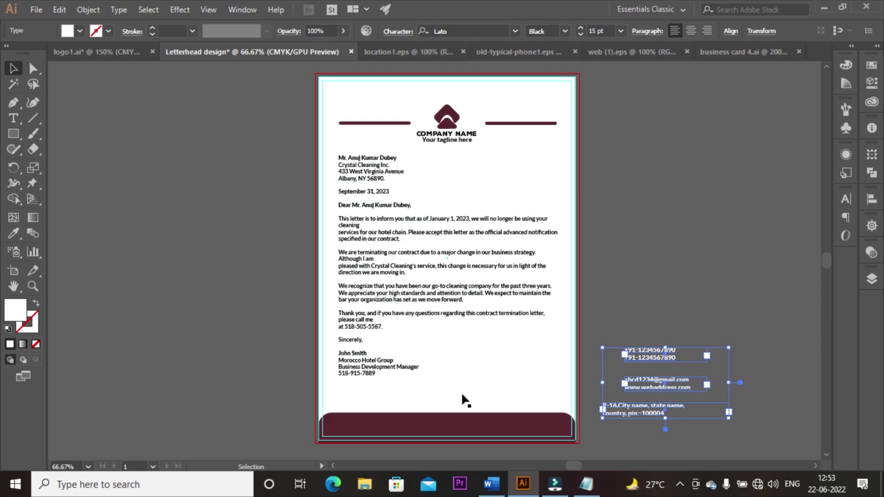
{"action": "key", "text": "ctrl+plus"}
{"action": "key", "text": "v"}
{"action": "left_click_drag", "start_coordinate": [589, 467], "coordinate": [579, 468]}
{"action": "left_click", "coordinate": [663, 405]}
{"action": "left_click", "coordinate": [635, 218]}
{"action": "left_click_drag", "start_coordinate": [633, 217], "coordinate": [200, 316]}
{"action": "left_click", "coordinate": [630, 263]}
{"action": "left_click_drag", "start_coordinate": [646, 262], "coordinate": [312, 320]}
{"action": "left_click", "coordinate": [622, 297]}
{"action": "left_click_drag", "start_coordinate": [628, 297], "coordinate": [449, 316]}
{"action": "left_click", "coordinate": [610, 382]}
Step: Set both phone number lines in the footer to 10 pt
{"action": "left_click", "coordinate": [217, 330]}
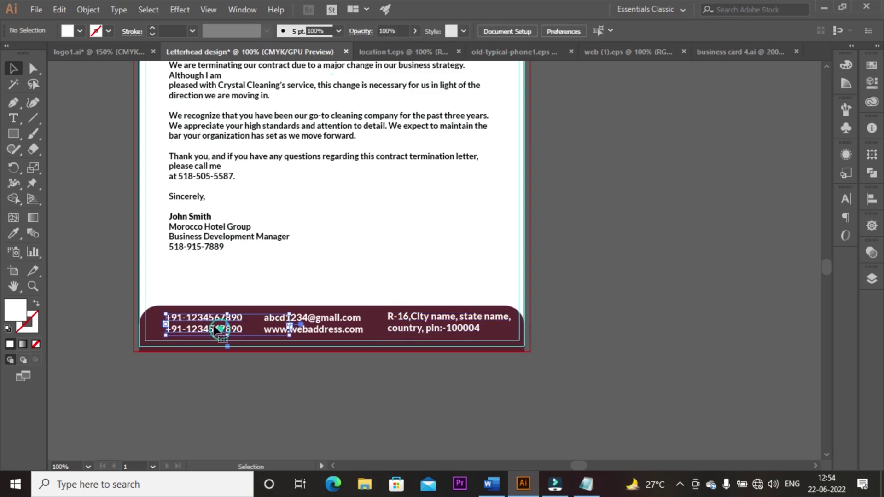
{"action": "double_click", "coordinate": [216, 330]}
{"action": "key", "text": "ctrl+a"}
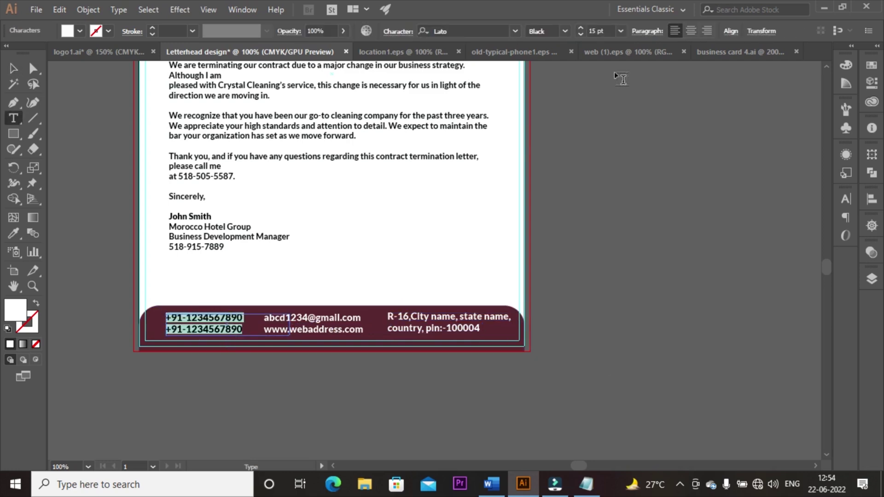
{"action": "left_click", "coordinate": [608, 29]}
{"action": "type", "text": "10"}
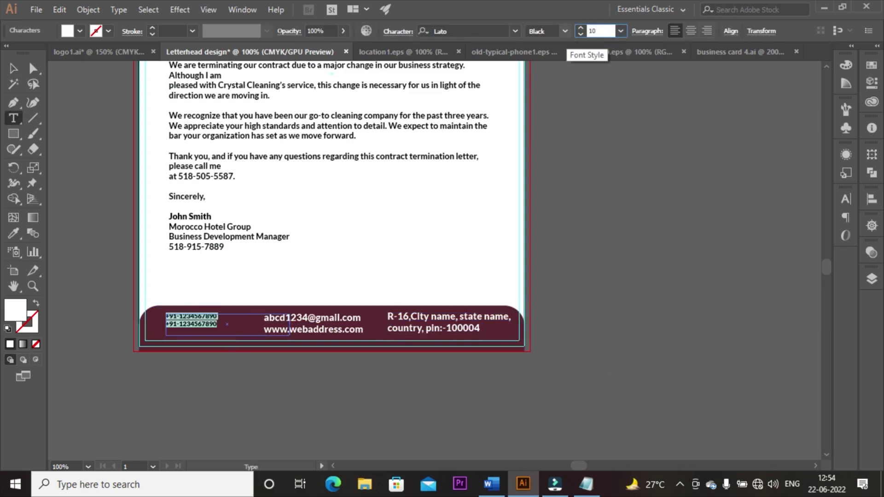
{"action": "key", "text": "Return"}
Step: Set the footer's e-mail and web block and its postal address block to 10 pt
{"action": "left_click_drag", "start_coordinate": [264, 318], "coordinate": [363, 330]}
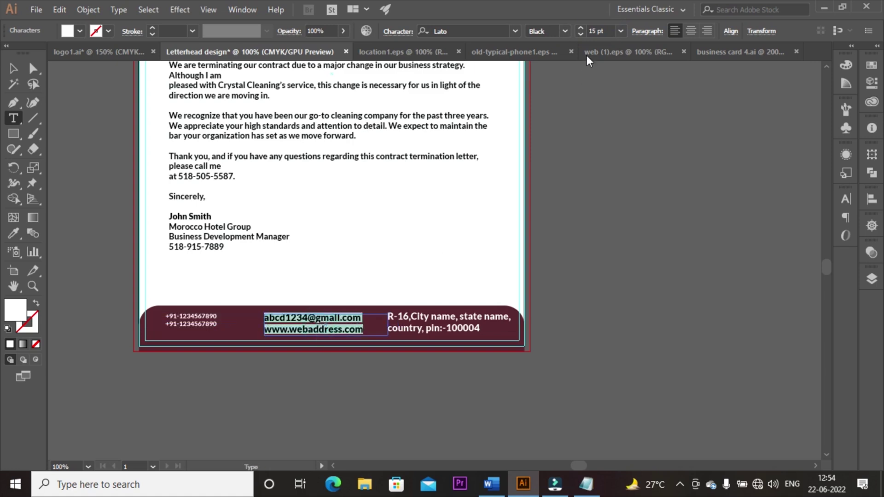
{"action": "type", "text": "10"}
{"action": "key", "text": "Return"}
{"action": "left_click", "coordinate": [437, 327]}
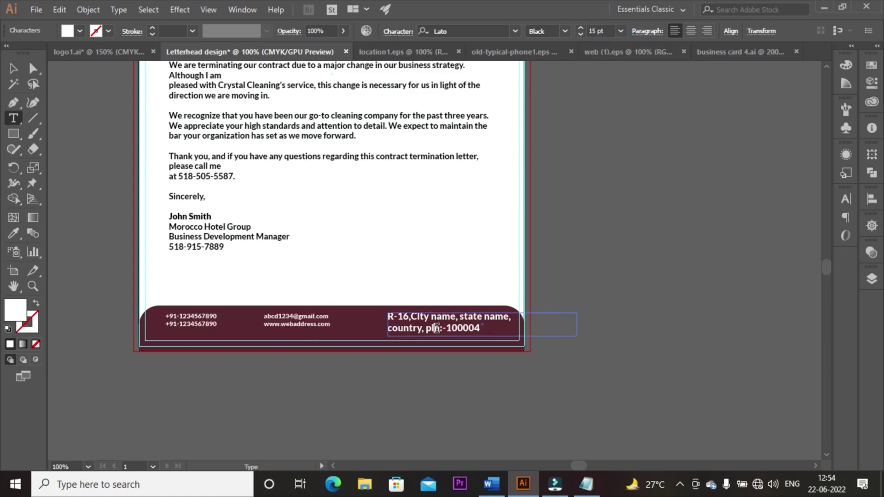
{"action": "triple_click", "coordinate": [438, 318]}
{"action": "left_click", "coordinate": [599, 30]}
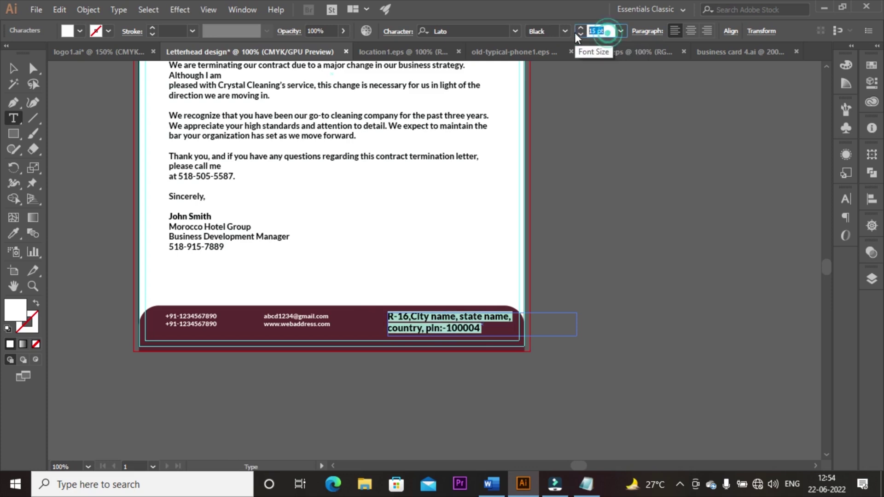
{"action": "type", "text": "10"}
{"action": "key", "text": "Return"}
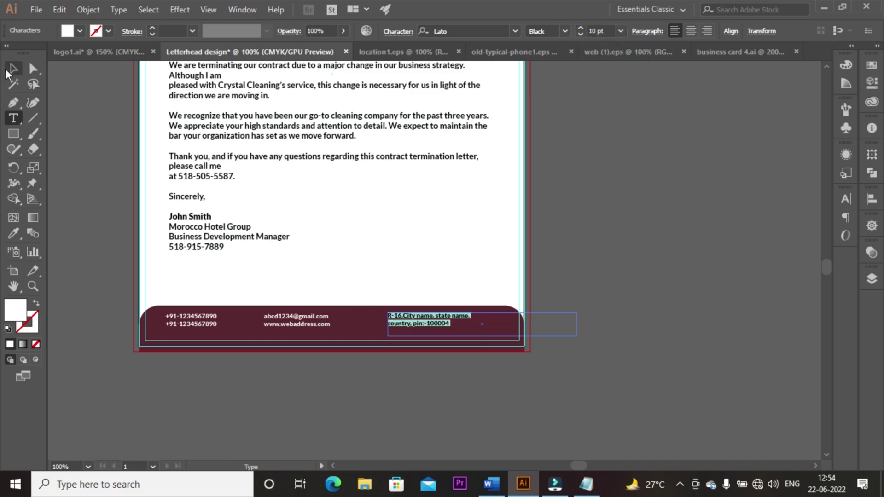
Step: Shrink the footer's phone number text frame in width and height to fit its two lines
{"action": "left_click", "coordinate": [13, 69]}
{"action": "left_click", "coordinate": [181, 322]}
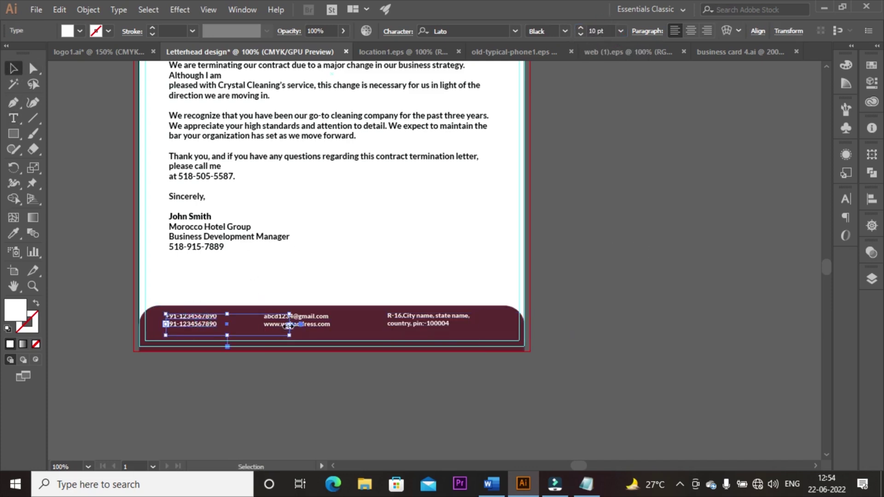
{"action": "left_click", "coordinate": [289, 325]}
{"action": "left_click", "coordinate": [191, 333]}
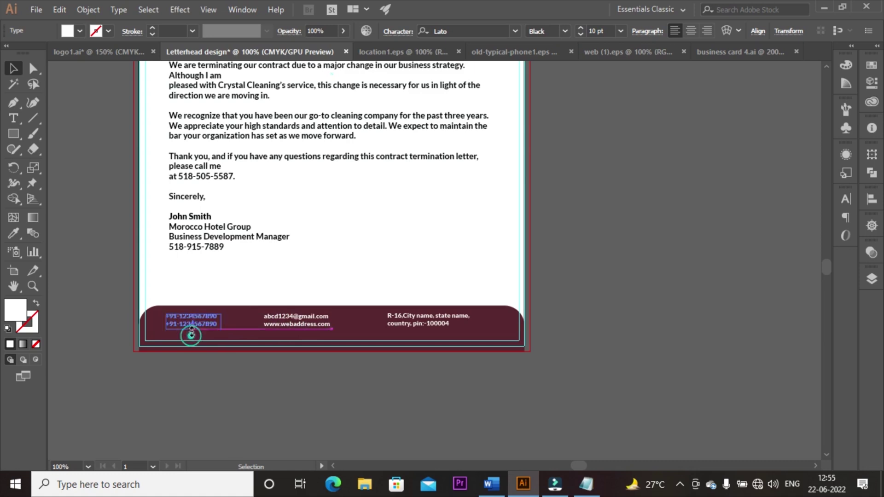
Step: Shrink the text frames of the footer's e-mail and web block and its postal address block to fit their lines
{"action": "left_click", "coordinate": [308, 323]}
{"action": "left_click_drag", "start_coordinate": [323, 330], "coordinate": [326, 339]}
{"action": "left_click_drag", "start_coordinate": [385, 322], "coordinate": [334, 321]}
{"action": "left_click", "coordinate": [399, 325]}
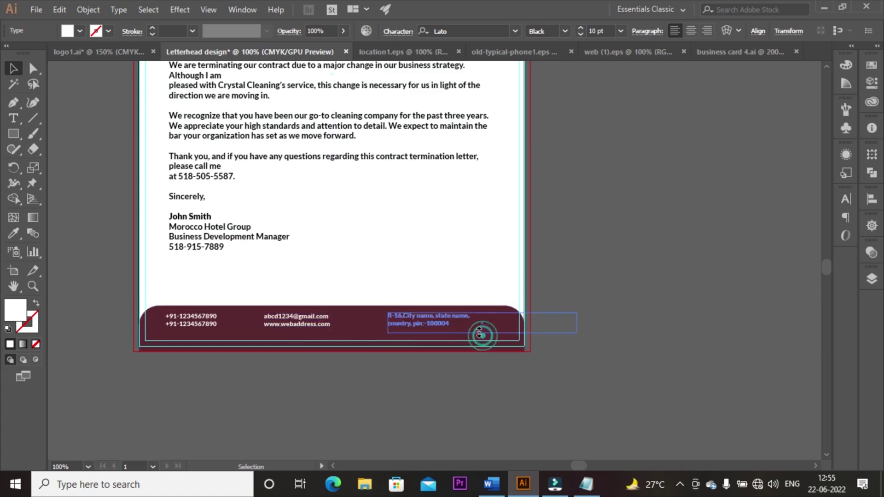
{"action": "left_click_drag", "start_coordinate": [576, 322], "coordinate": [475, 322]}
{"action": "left_click", "coordinate": [525, 361]}
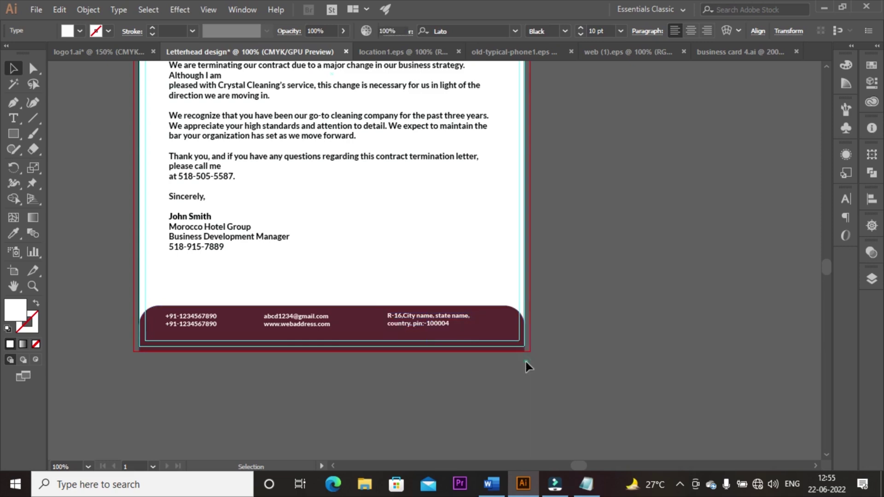
Step: Shift the phone, e-mail and web, and address blocks right and slightly down within the maroon footer, keeping their lines level
{"action": "left_click", "coordinate": [180, 318]}
{"action": "left_click_drag", "start_coordinate": [178, 316], "coordinate": [297, 325]}
{"action": "left_click", "coordinate": [281, 324]}
{"action": "left_click", "coordinate": [292, 322]}
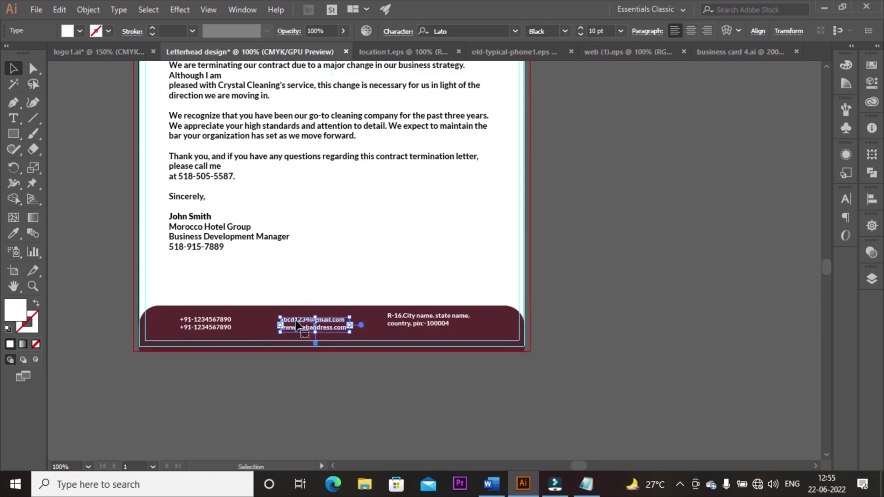
{"action": "left_click", "coordinate": [409, 322]}
{"action": "left_click_drag", "start_coordinate": [407, 318], "coordinate": [441, 320]}
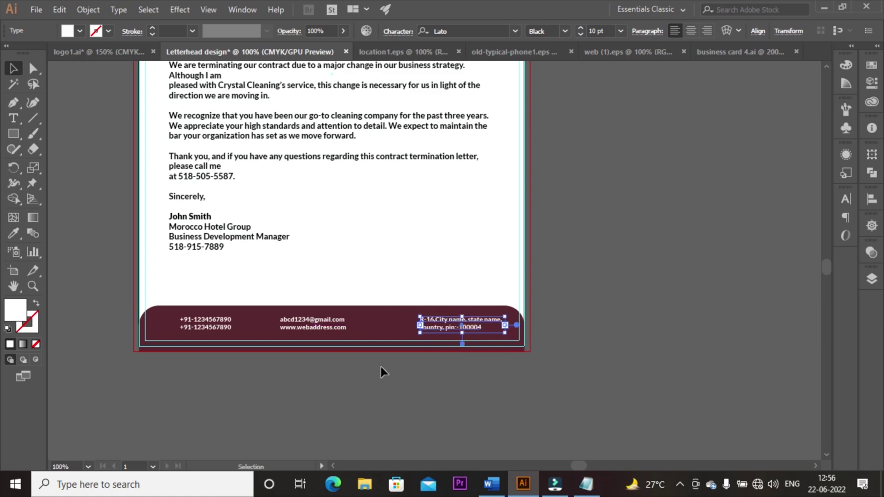
Step: Nudge the e-mail and web block slightly right toward the middle of the footer
{"action": "left_click", "coordinate": [381, 366]}
{"action": "left_click", "coordinate": [318, 325]}
{"action": "key", "text": "Right"}
{"action": "key", "text": "Right"}
{"action": "key", "text": "Right"}
{"action": "key", "text": "Right"}
{"action": "key", "text": "Right"}
{"action": "key", "text": "Right"}
{"action": "key", "text": "Right"}
{"action": "key", "text": "Right"}
{"action": "key", "text": "Right"}
{"action": "key", "text": "Right"}
{"action": "key", "text": "Right"}
{"action": "key", "text": "Right"}
{"action": "key", "text": "Right"}
{"action": "key", "text": "Right"}
{"action": "key", "text": "Right"}
{"action": "key", "text": "Right"}
{"action": "key", "text": "Right"}
{"action": "key", "text": "Right"}
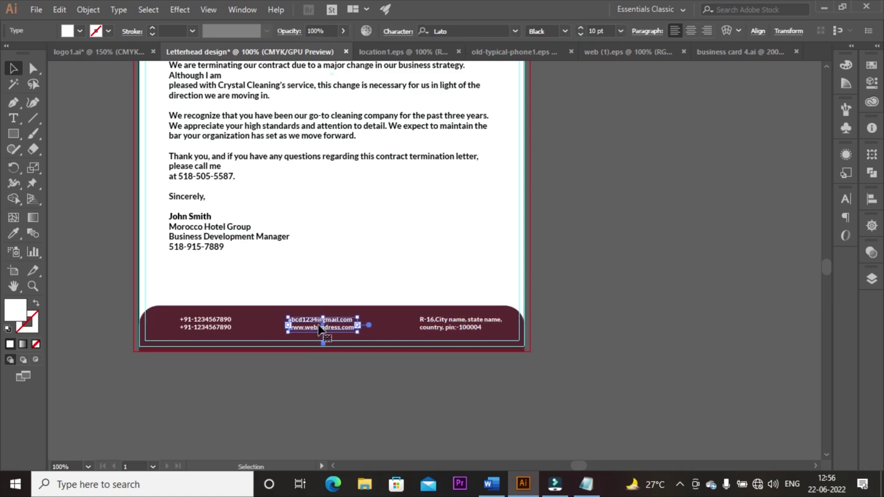
Step: Nudge the postal address block left, away from the footer's rounded right corner
{"action": "left_click", "coordinate": [618, 345]}
{"action": "left_click", "coordinate": [458, 325]}
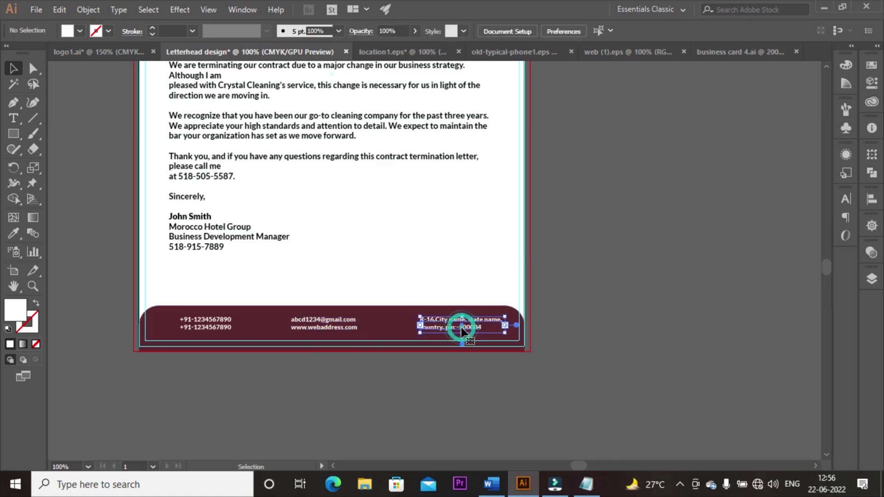
{"action": "key", "text": "Left"}
{"action": "key", "text": "Left"}
{"action": "key", "text": "Left"}
{"action": "key", "text": "Left"}
{"action": "key", "text": "Left"}
{"action": "key", "text": "Left"}
{"action": "key", "text": "Left"}
{"action": "key", "text": "Left"}
{"action": "key", "text": "Left"}
{"action": "key", "text": "Left"}
{"action": "key", "text": "Left"}
{"action": "key", "text": "Left"}
{"action": "key", "text": "Left"}
{"action": "key", "text": "Left"}
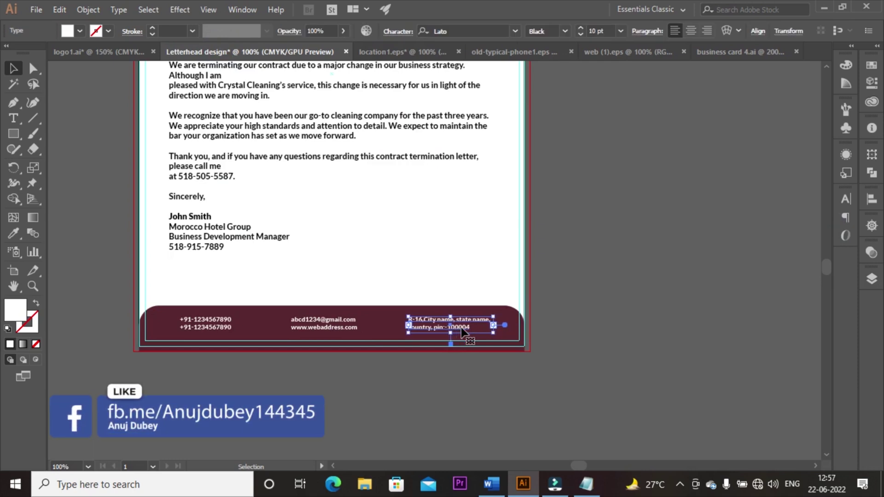
Step: Move the e-mail and web block slightly left to even its gaps to the phone and address blocks
{"action": "left_click", "coordinate": [307, 327]}
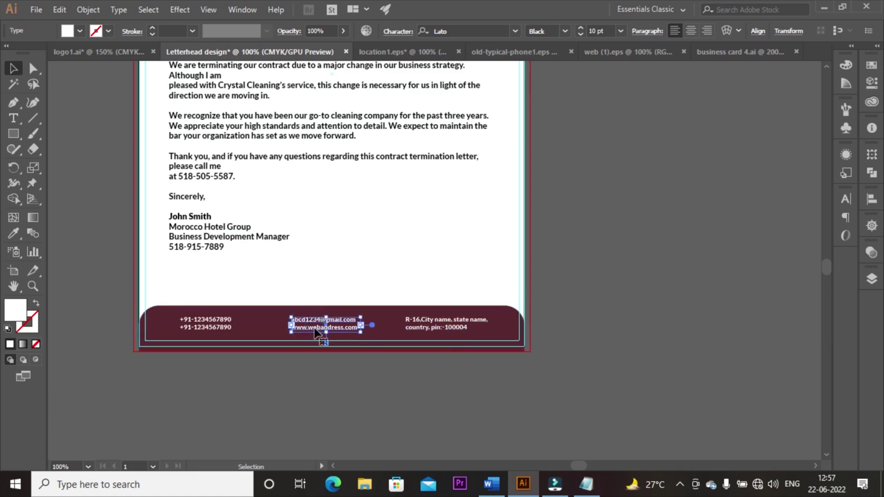
{"action": "left_click_drag", "start_coordinate": [312, 328], "coordinate": [307, 329]}
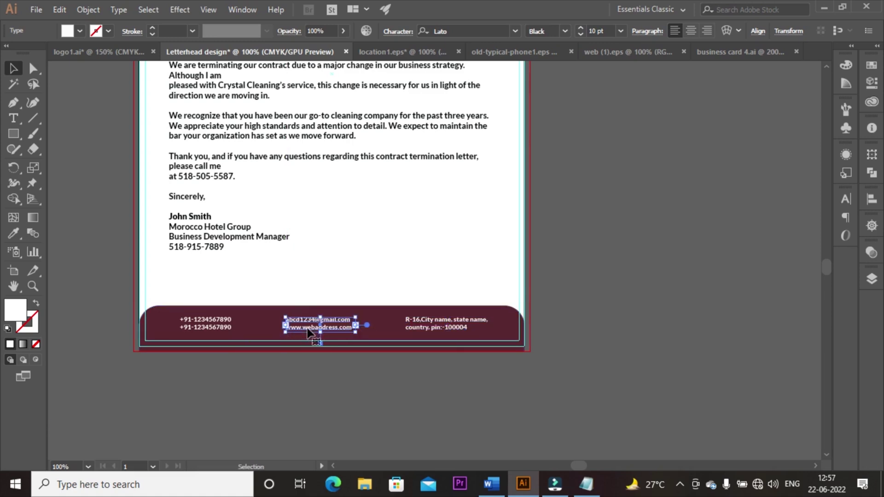
{"action": "left_click", "coordinate": [625, 379]}
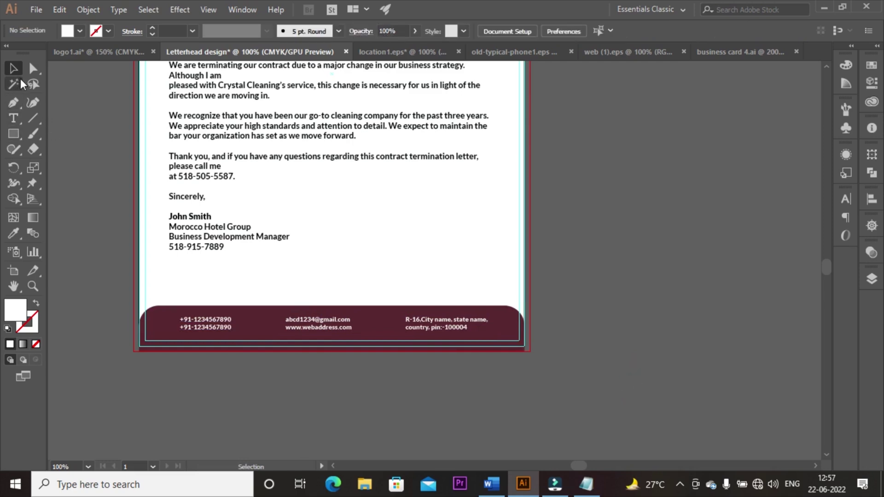
Step: Bring the whole letterhead into view and save the document
{"action": "left_click", "coordinate": [17, 283]}
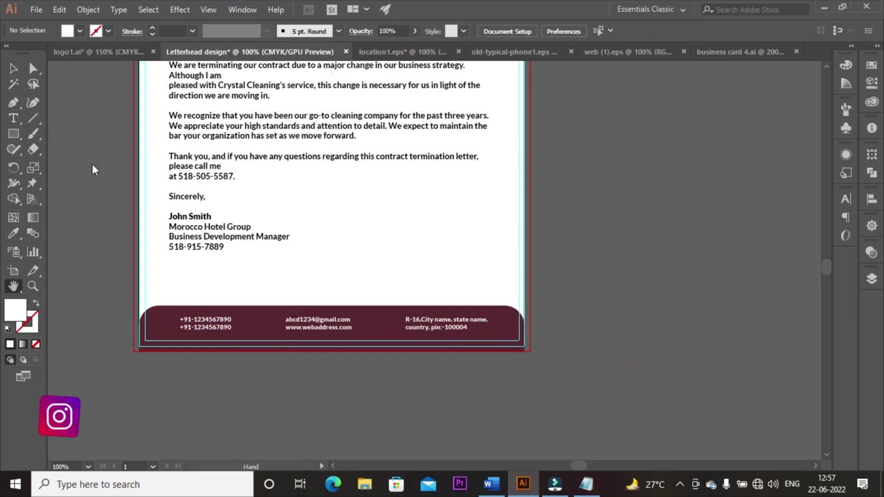
{"action": "left_click_drag", "start_coordinate": [95, 156], "coordinate": [232, 265]}
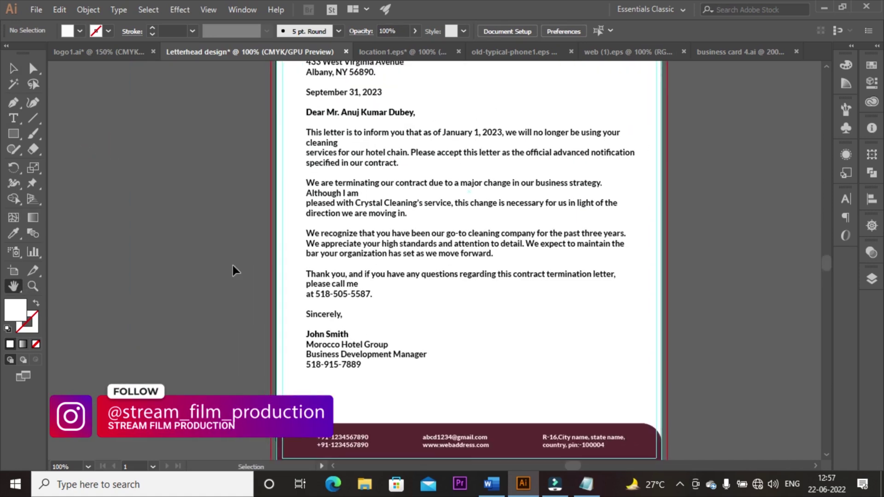
{"action": "key", "text": "ctrl+minus"}
{"action": "key", "text": "ctrl+minus"}
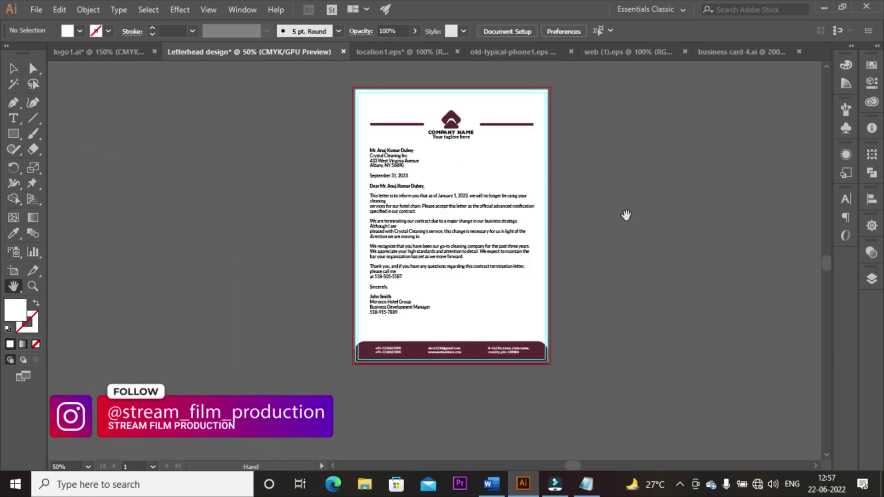
{"action": "left_click_drag", "start_coordinate": [626, 215], "coordinate": [613, 238]}
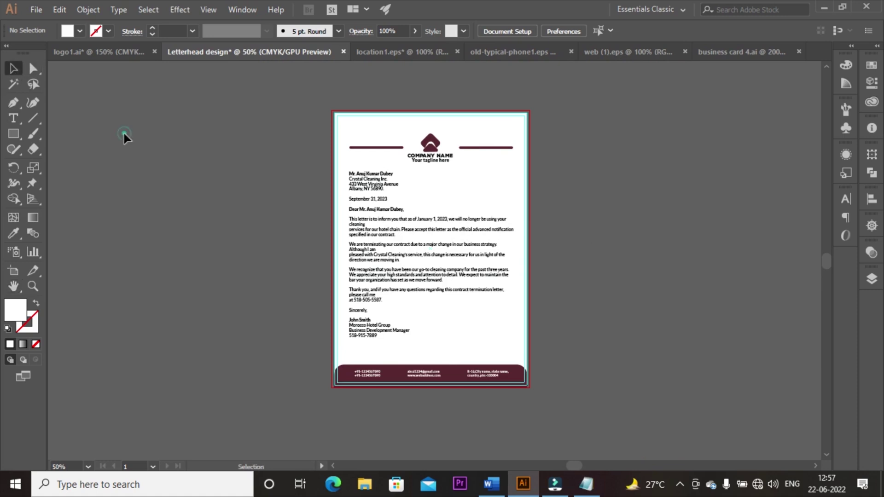
{"action": "key", "text": "ctrl+s"}
Step: Duplicate the maroon logo symbol straight down onto the letter text and align the copy to the page's vertical center
{"action": "left_click", "coordinate": [436, 142]}
{"action": "left_click_drag", "start_coordinate": [435, 143], "coordinate": [436, 239]}
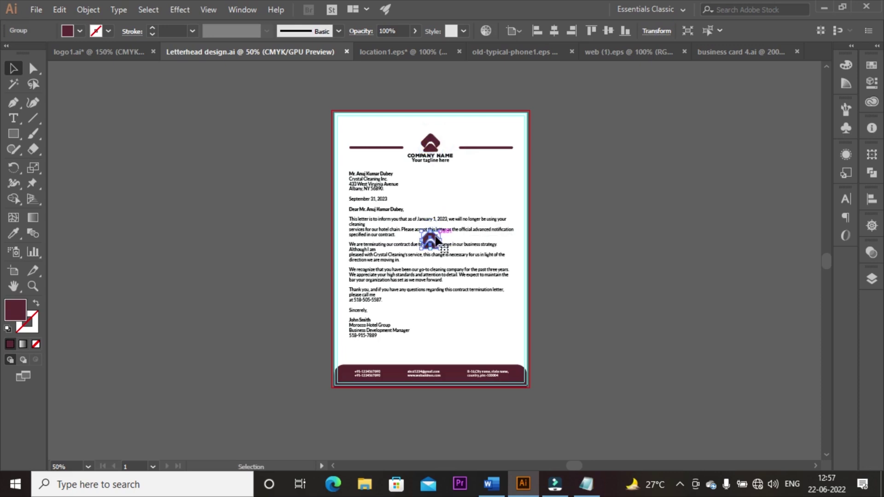
{"action": "left_click", "coordinate": [872, 278]}
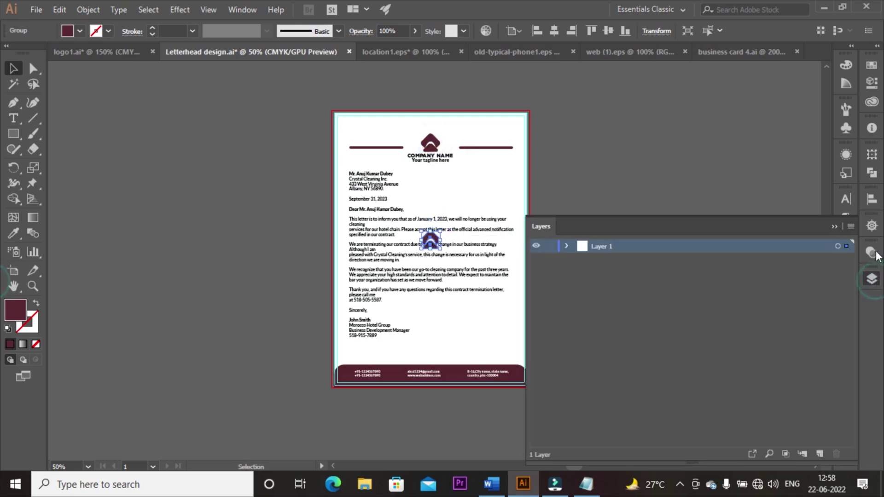
{"action": "left_click", "coordinate": [870, 199]}
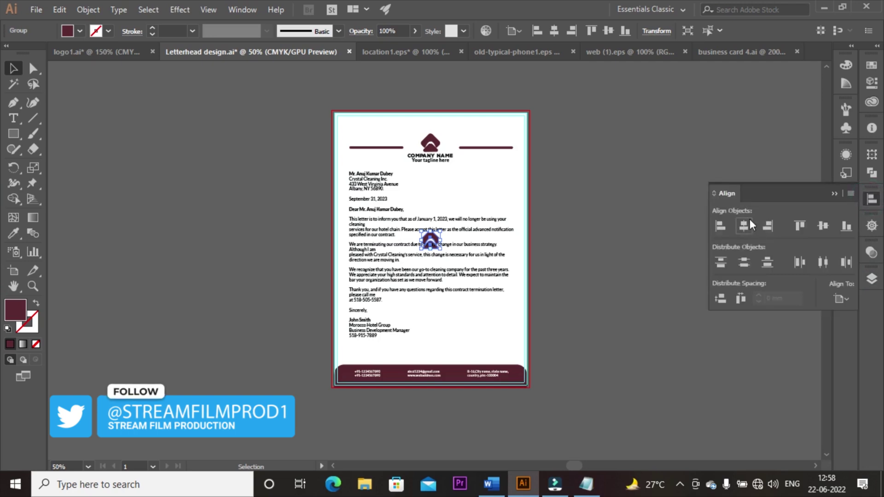
{"action": "left_click", "coordinate": [819, 225]}
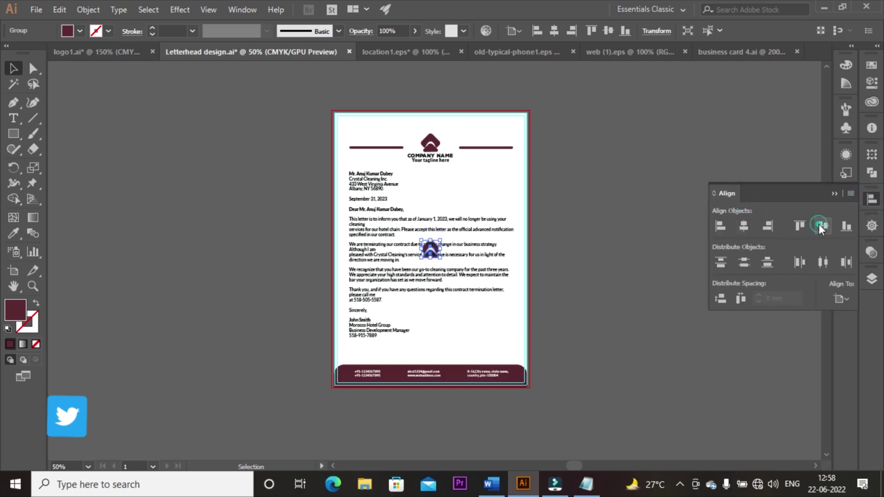
{"action": "left_click", "coordinate": [834, 193]}
{"action": "left_click", "coordinate": [833, 191]}
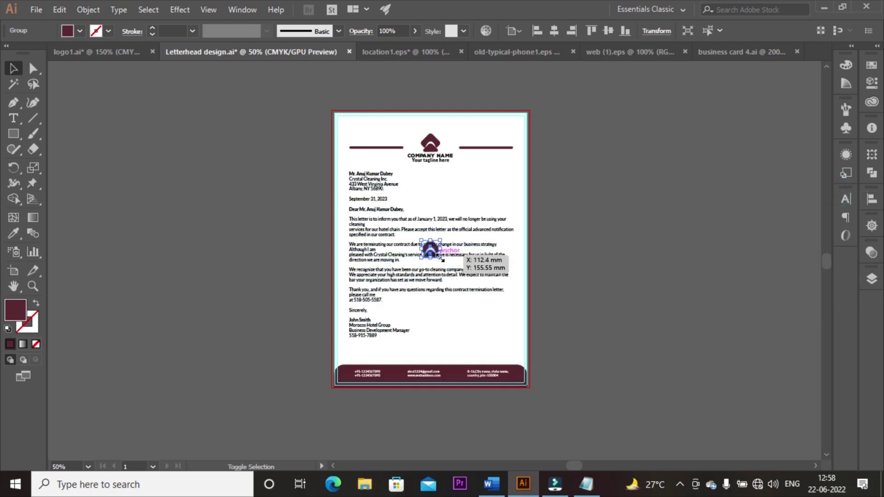
Step: Enlarge the logo copy proportionally from its center to about two thirds of the page width and send it to the back
{"action": "left_click_drag", "start_coordinate": [442, 259], "coordinate": [506, 311]}
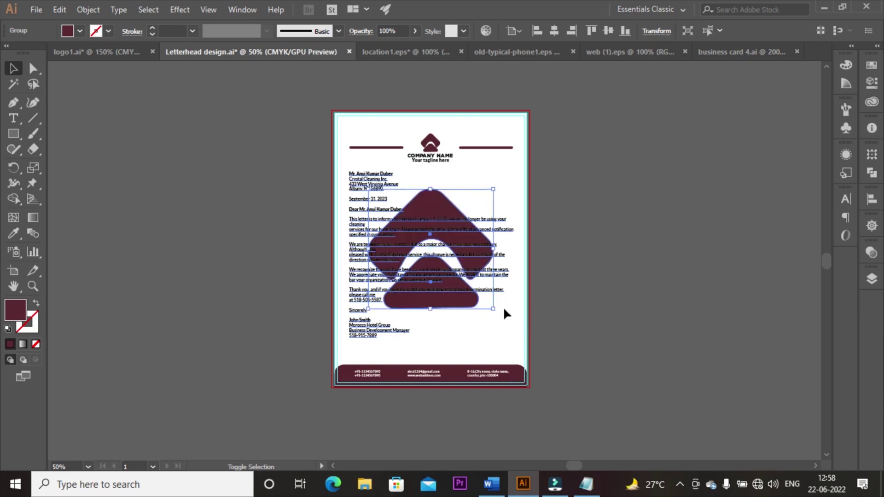
{"action": "right_click", "coordinate": [444, 201]}
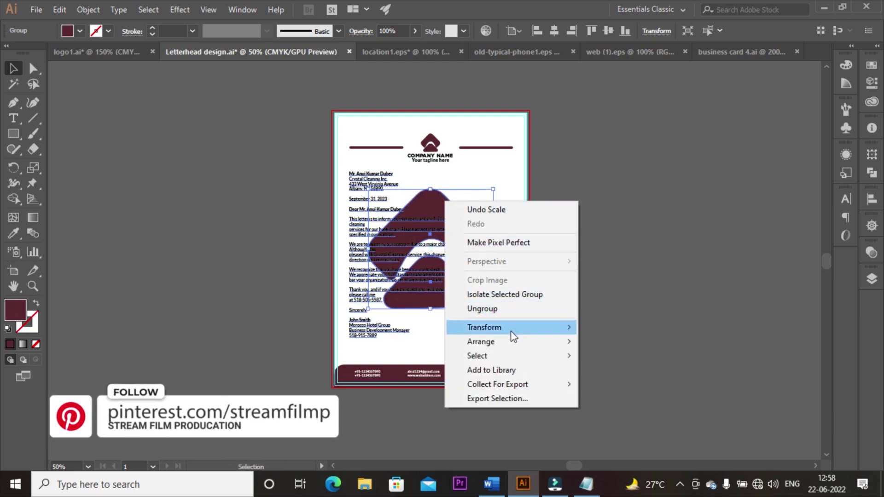
{"action": "left_click", "coordinate": [511, 343]}
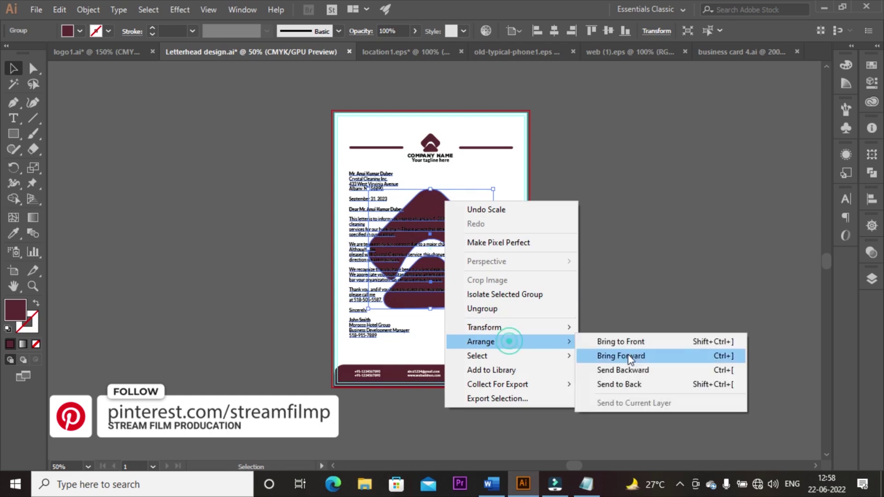
{"action": "left_click", "coordinate": [631, 389]}
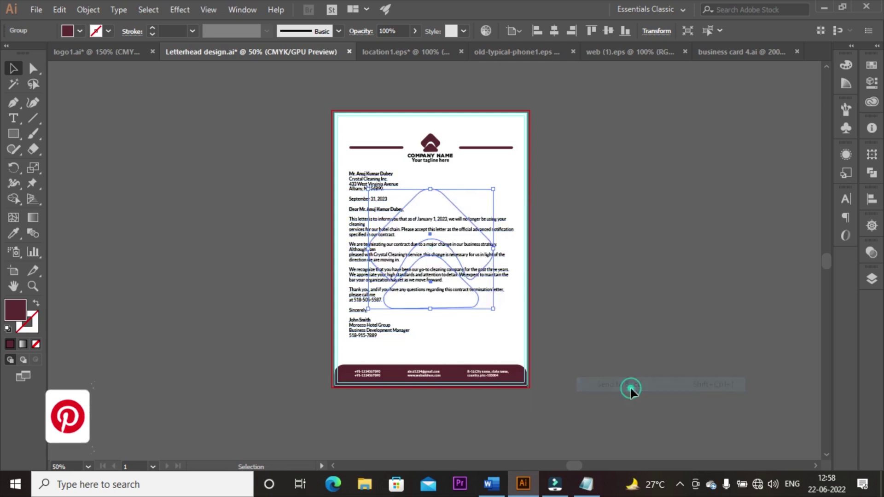
Step: Bring the large logo copy forward two levels so it sits above the white background but behind the letter text
{"action": "right_click", "coordinate": [450, 206]}
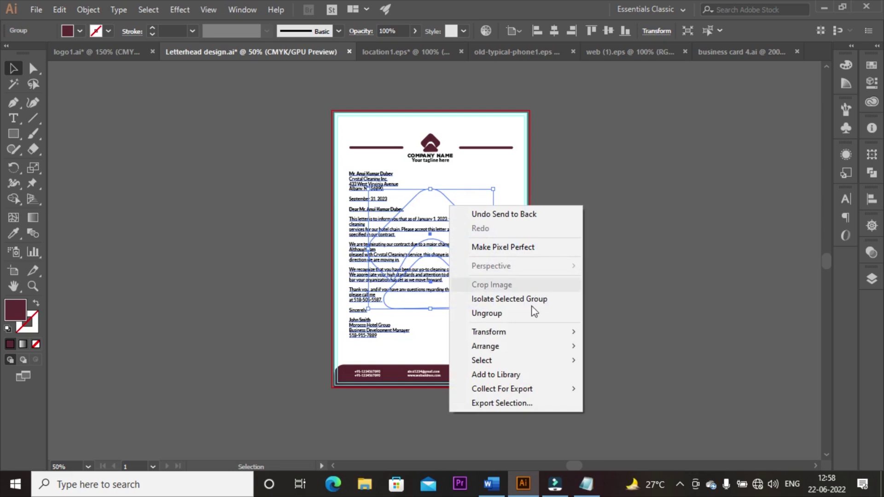
{"action": "left_click", "coordinate": [525, 345]}
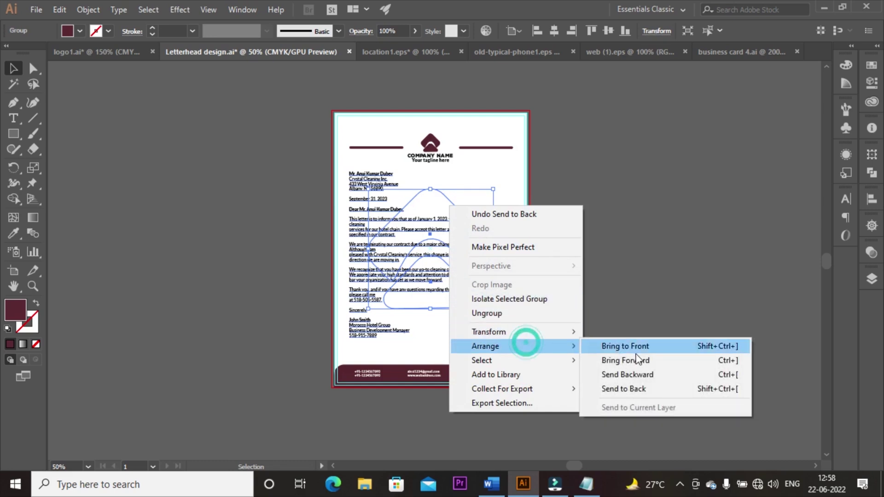
{"action": "left_click", "coordinate": [643, 361]}
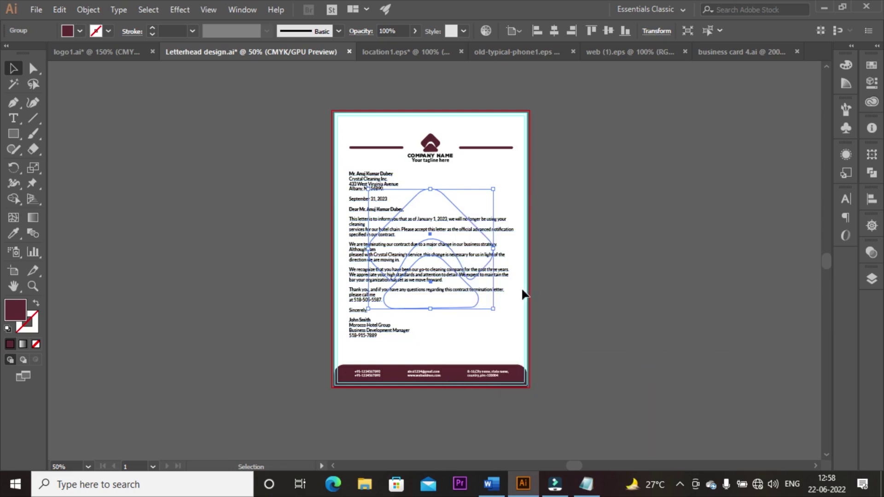
{"action": "right_click", "coordinate": [431, 208]}
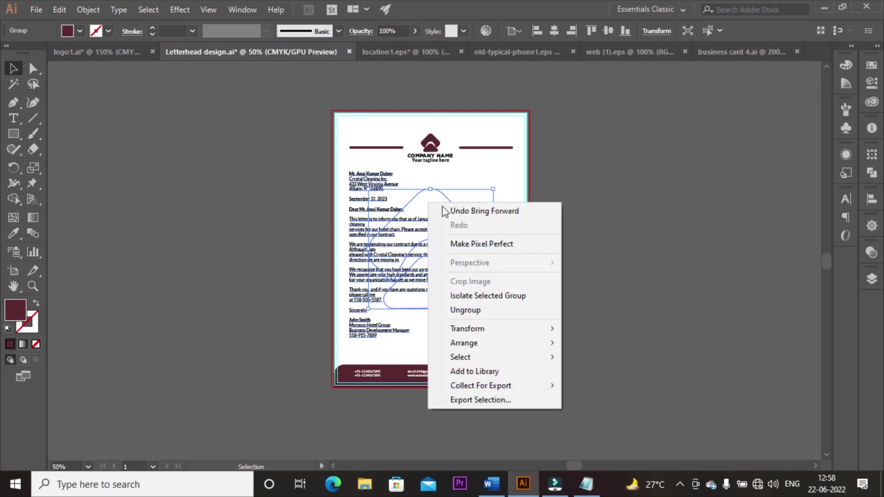
{"action": "mouse_move", "coordinate": [497, 339]}
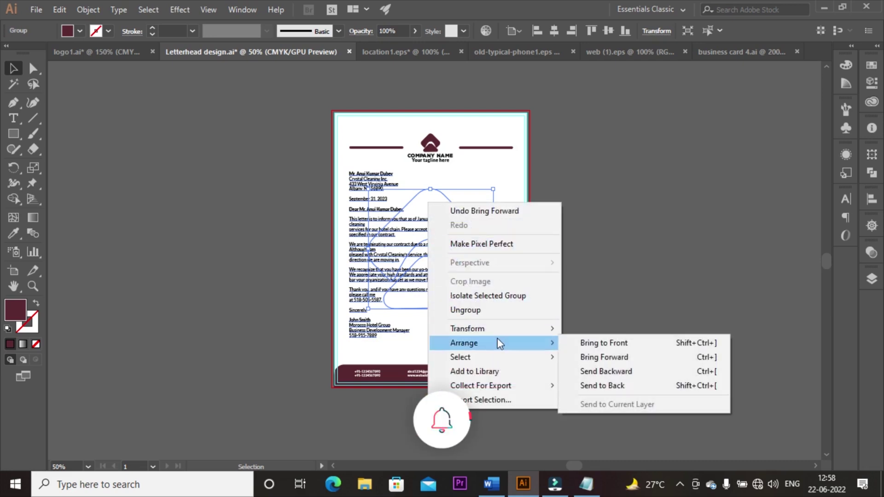
{"action": "left_click", "coordinate": [618, 362]}
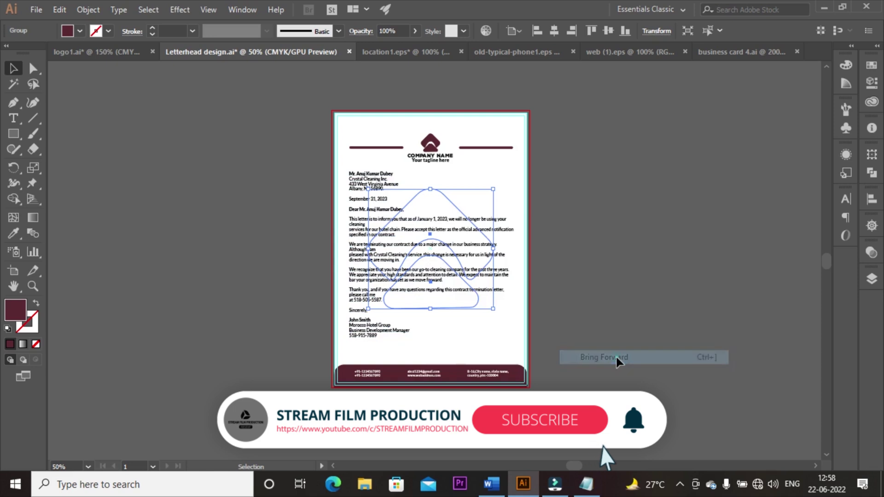
Step: Reduce the large logo copy's opacity to 26%
{"action": "left_click", "coordinate": [871, 253]}
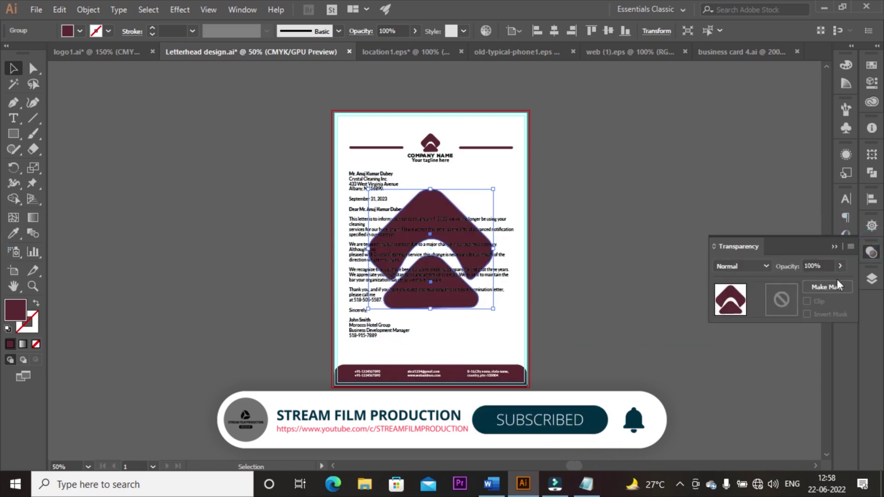
{"action": "left_click", "coordinate": [839, 266]}
{"action": "left_click_drag", "start_coordinate": [811, 281], "coordinate": [802, 280]}
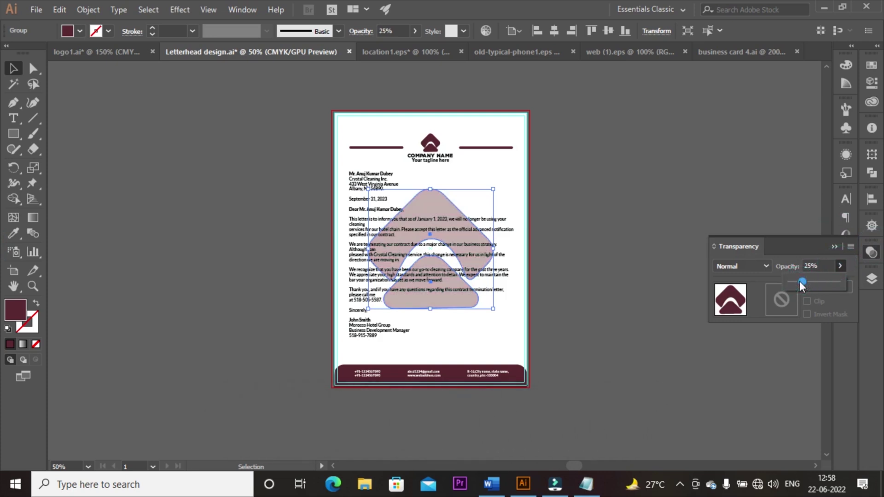
Step: Recolor the large logo copy from maroon to a medium gray swatch
{"action": "left_click", "coordinate": [871, 80]}
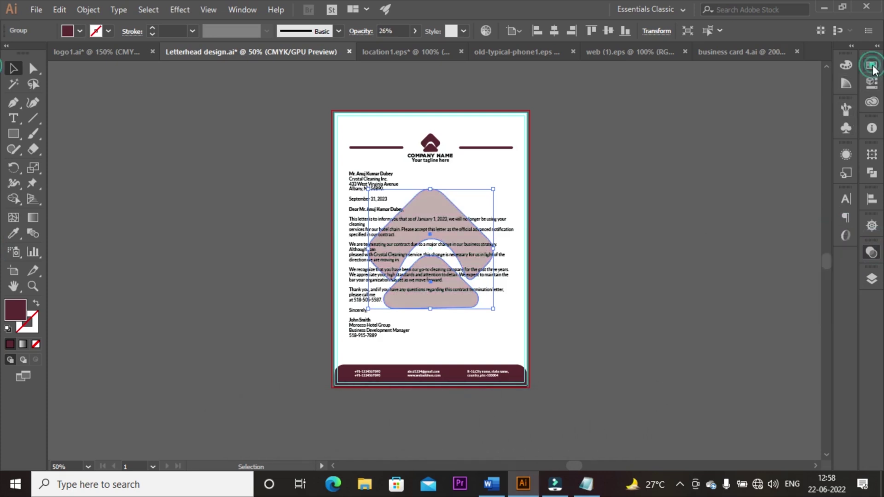
{"action": "left_click", "coordinate": [767, 129]}
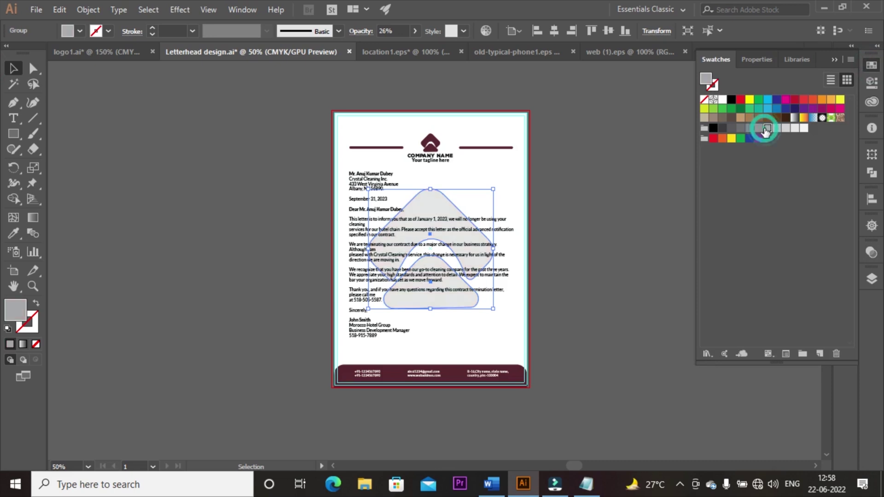
{"action": "left_click", "coordinate": [750, 129]}
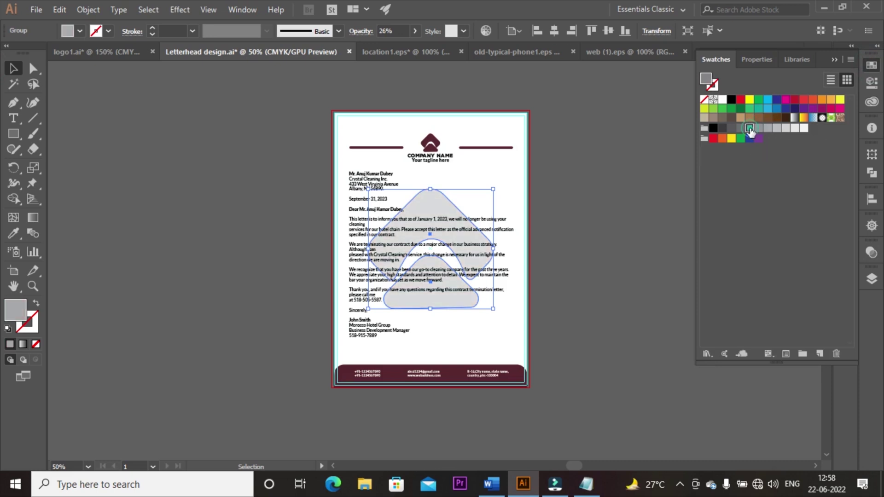
{"action": "left_click", "coordinate": [835, 60]}
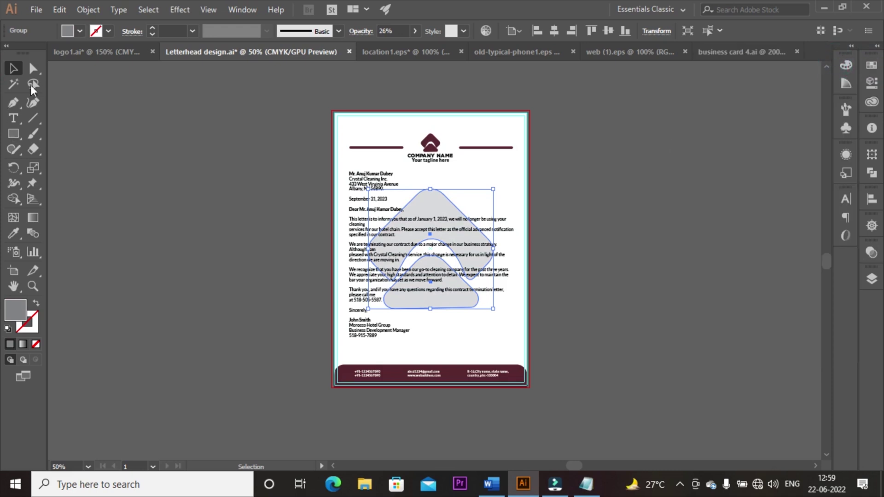
Step: Deselect the watermark and begin a new print document named Presentation Folder
{"action": "left_click", "coordinate": [103, 94]}
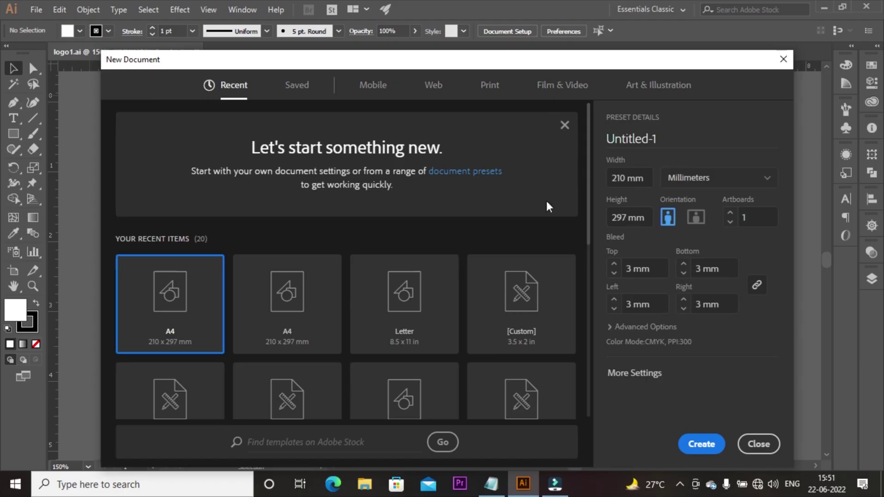
{"action": "left_click", "coordinate": [666, 134]}
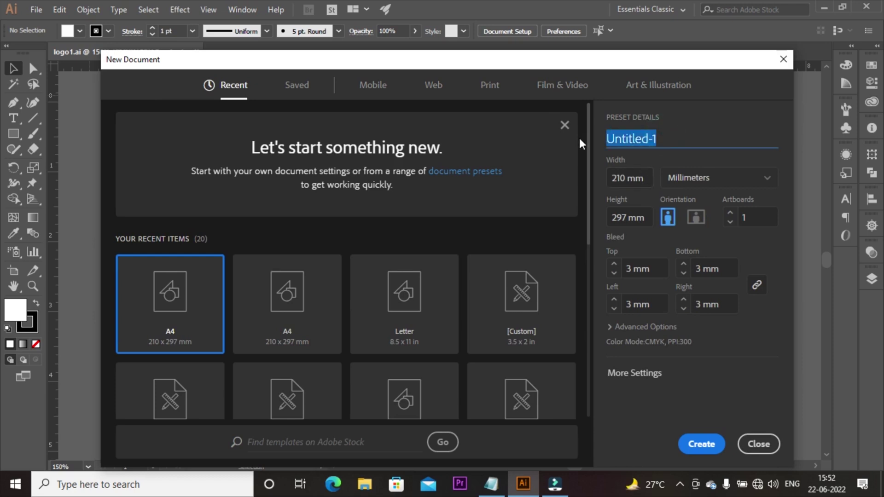
{"action": "left_click", "coordinate": [495, 90]}
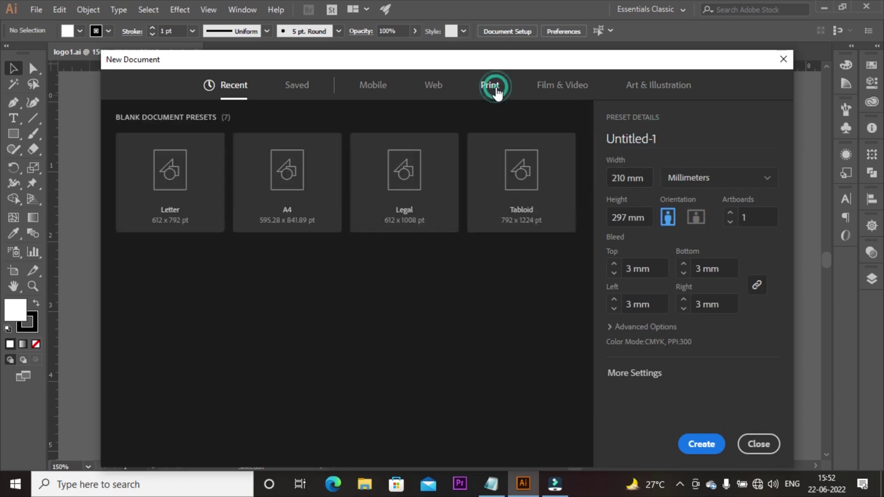
{"action": "left_click", "coordinate": [691, 133]}
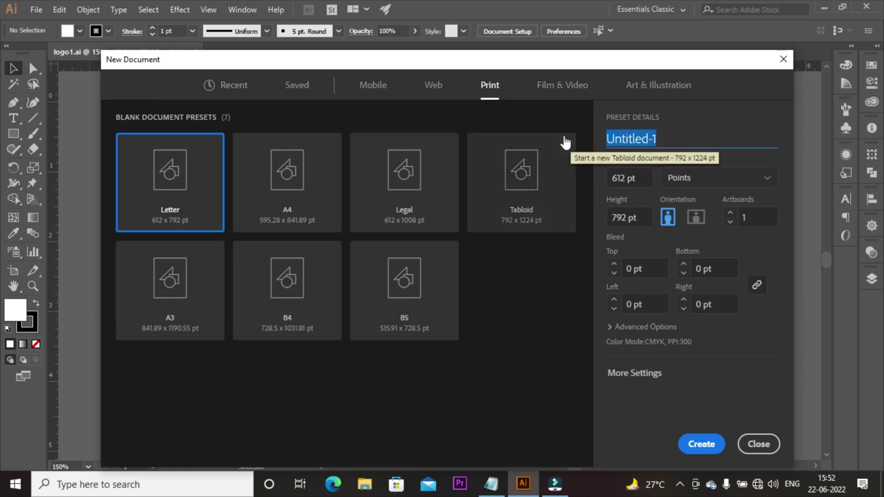
{"action": "type", "text": "Presentat"}
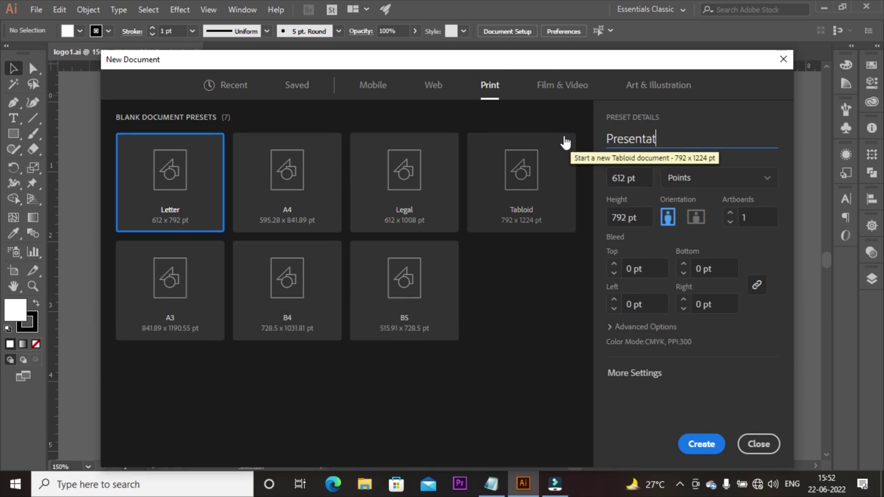
{"action": "type", "text": "ion Folder"}
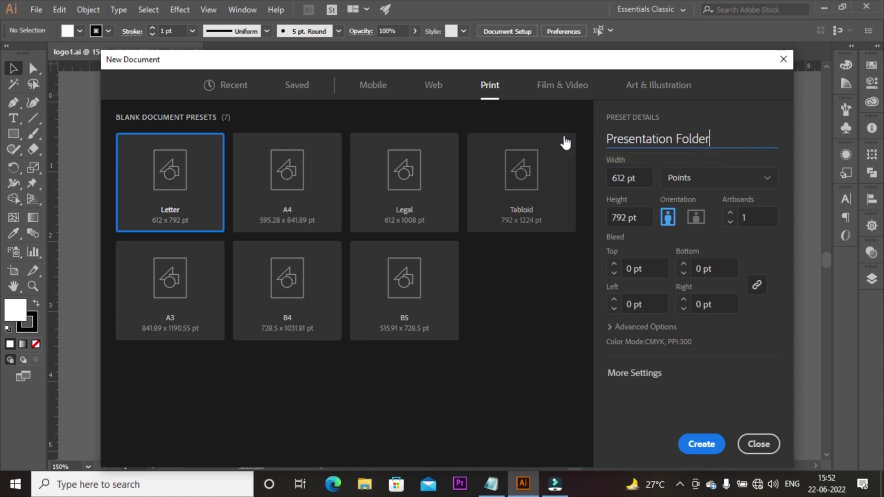
Step: Set the new document's units to millimeters and its size to 210 mm wide by 297 mm high
{"action": "left_click", "coordinate": [690, 179]}
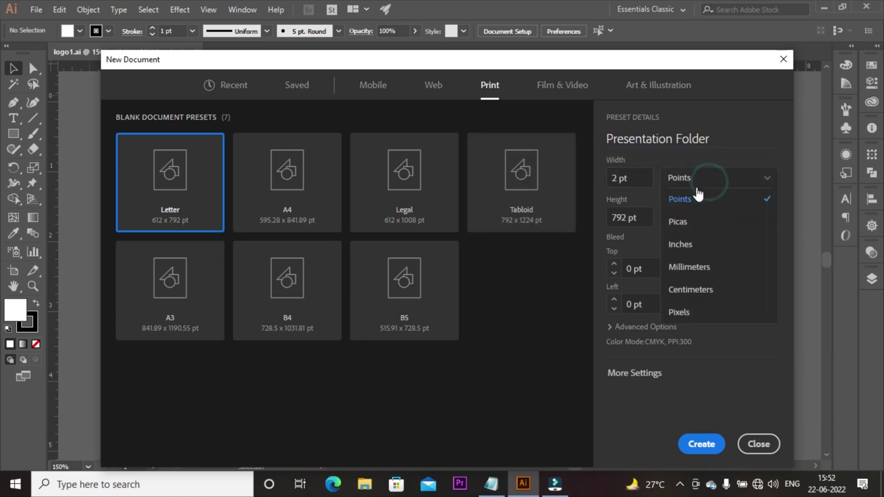
{"action": "left_click", "coordinate": [689, 267]}
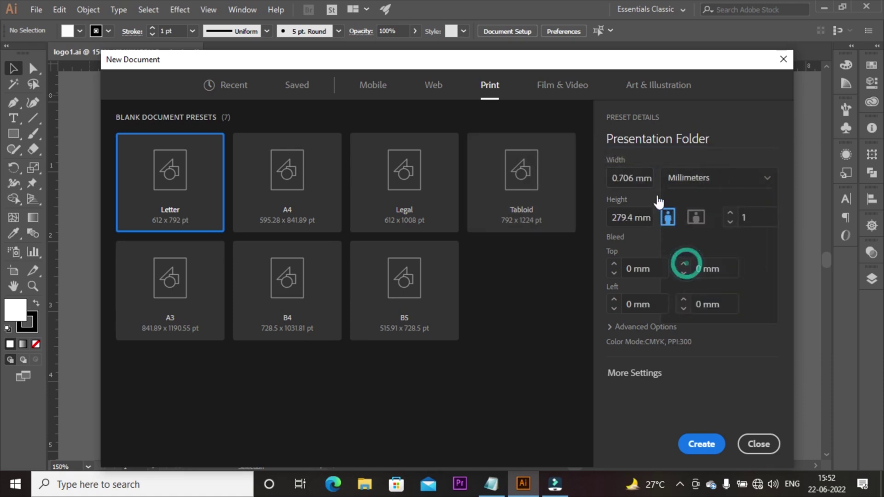
{"action": "left_click", "coordinate": [642, 178]}
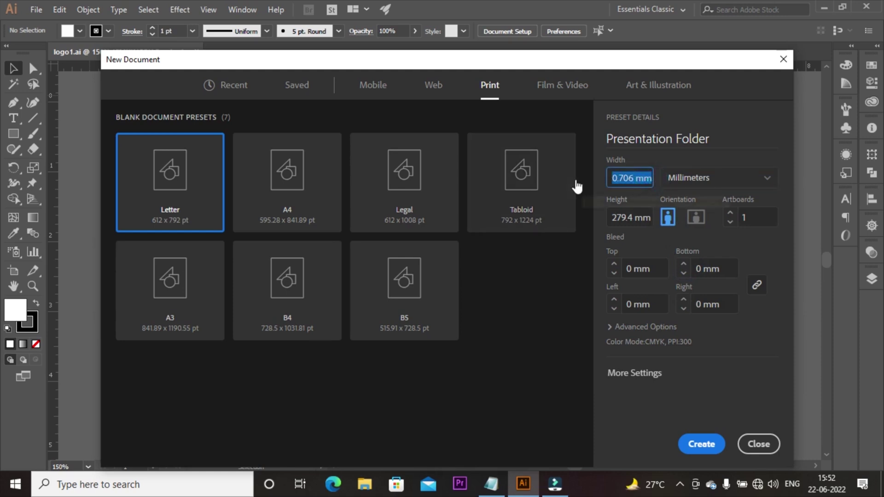
{"action": "type", "text": "210"}
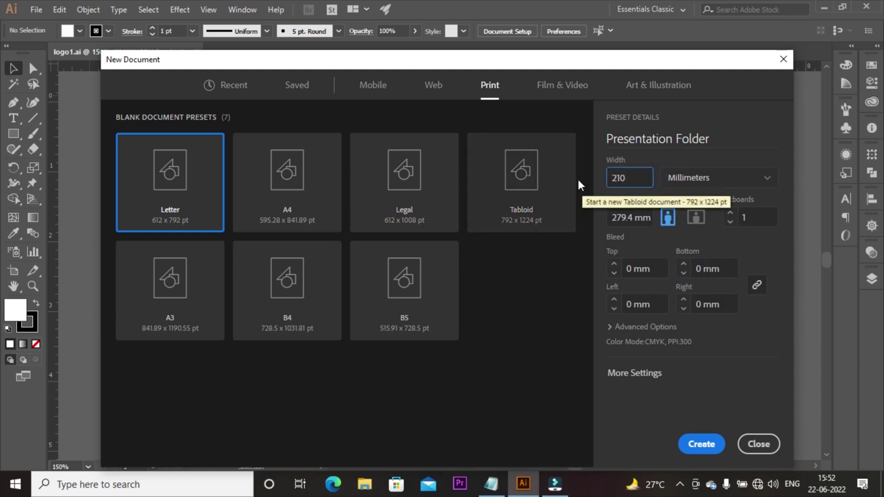
{"action": "left_click", "coordinate": [651, 217]}
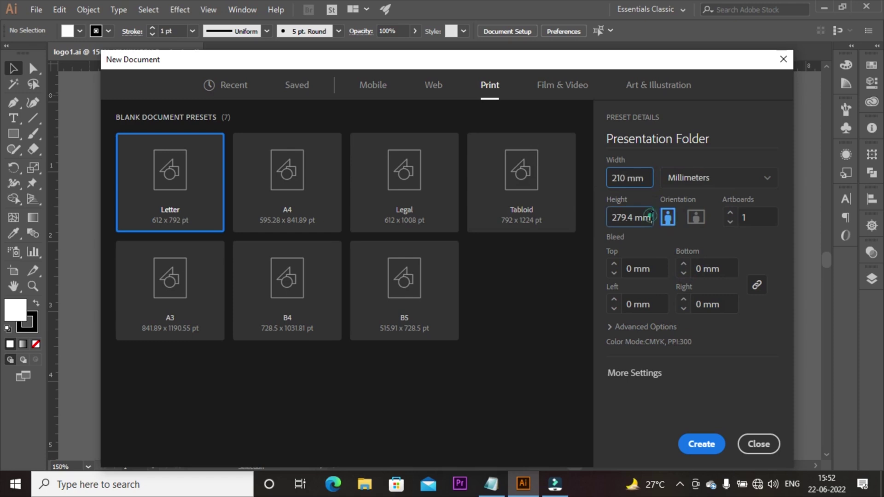
{"action": "key", "text": "ctrl+a"}
{"action": "type", "text": "297"}
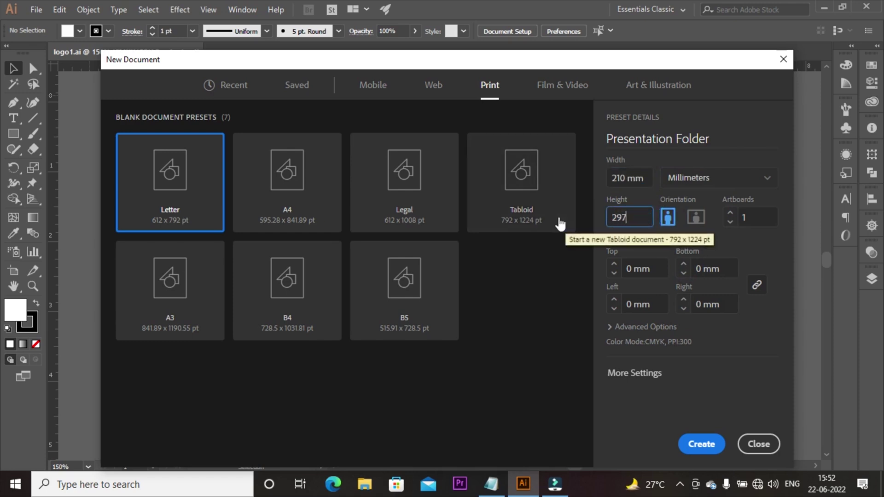
Step: Set a 3 mm bleed on all sides, check the advanced options and create the document
{"action": "left_click", "coordinate": [613, 264]}
{"action": "left_click", "coordinate": [614, 265]}
{"action": "left_click", "coordinate": [614, 265]}
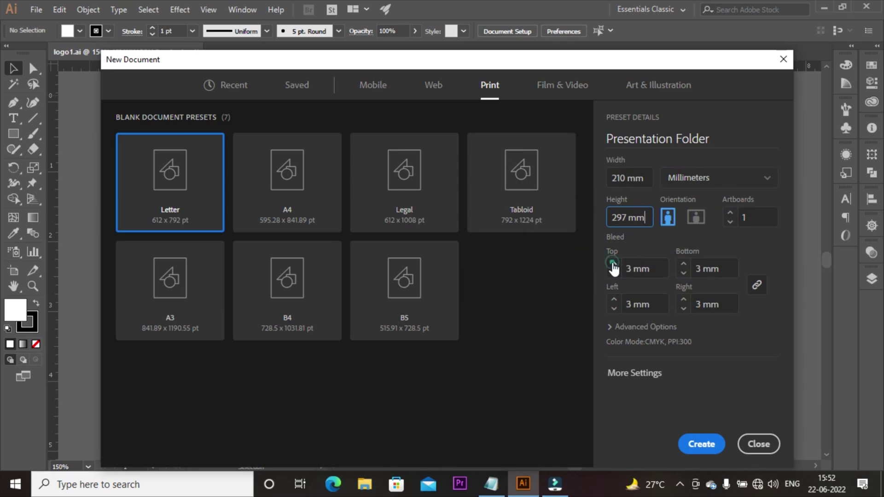
{"action": "left_click", "coordinate": [612, 328]}
{"action": "scroll", "coordinate": [611, 327], "scroll_direction": "down", "scroll_amount": 2}
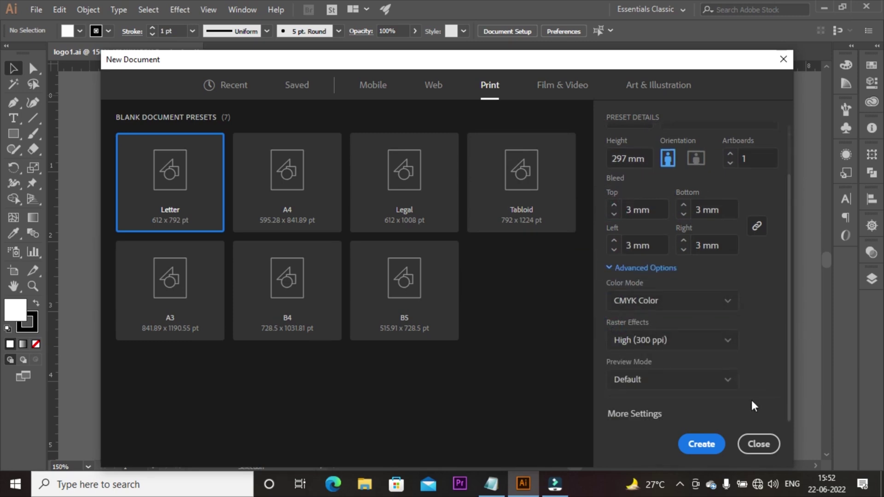
{"action": "left_click", "coordinate": [709, 445]}
Step: Create a 210 × 297 mm rectangle and center it horizontally and vertically on the artboard
{"action": "key", "text": "m"}
{"action": "left_click", "coordinate": [422, 246]}
{"action": "type", "text": "210"}
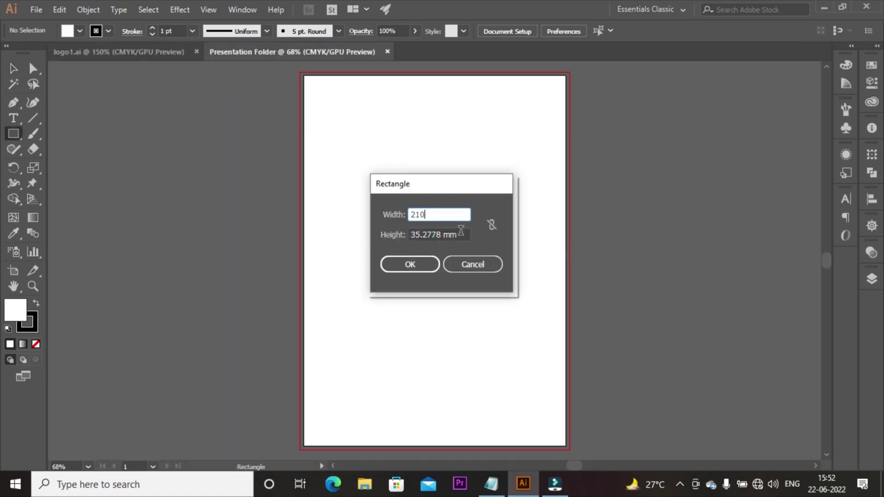
{"action": "key", "text": "Tab"}
{"action": "type", "text": "297"}
{"action": "key", "text": "Return"}
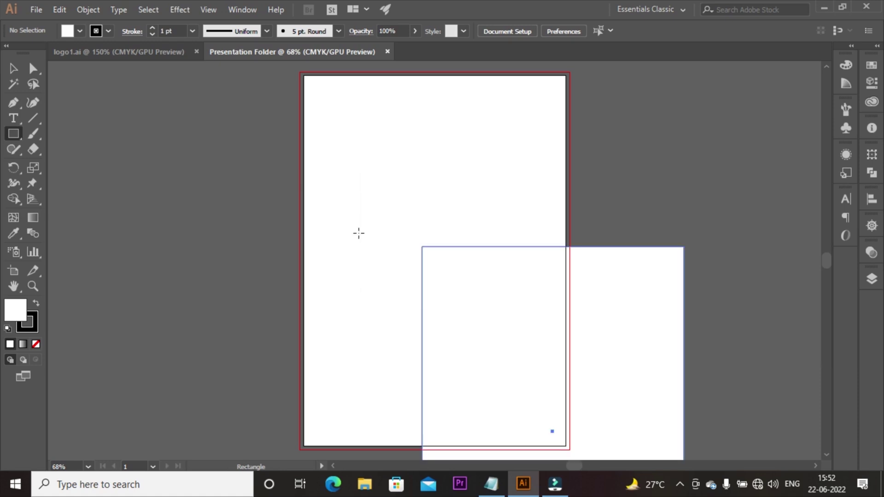
{"action": "left_click", "coordinate": [874, 197]}
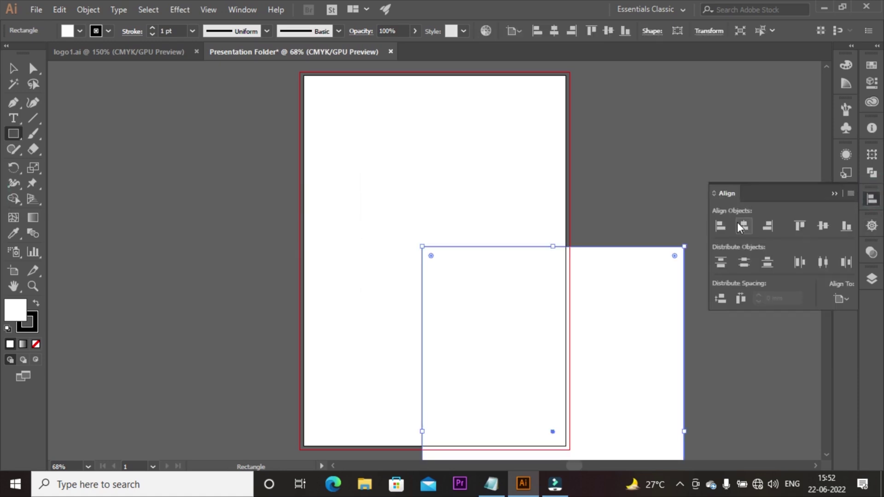
{"action": "left_click", "coordinate": [737, 222]}
{"action": "left_click", "coordinate": [822, 227]}
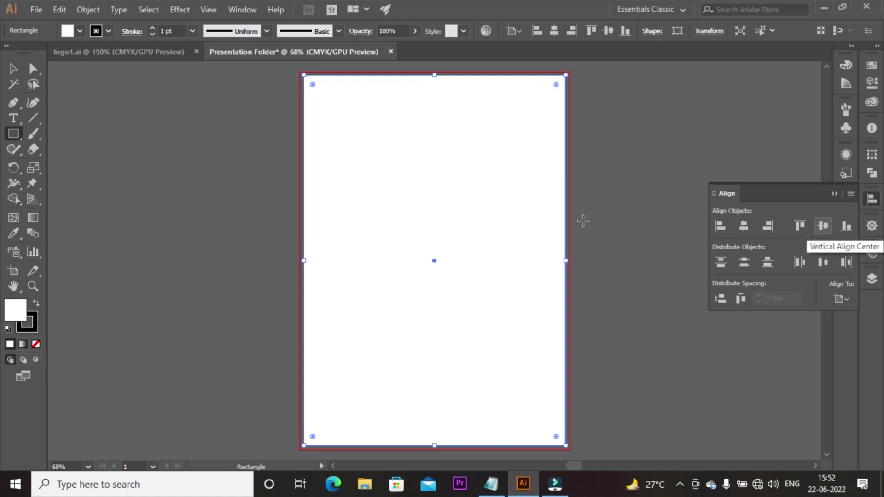
Step: Offset the page-sized rectangle's path by -3 mm to make an inset margin rectangle
{"action": "left_click", "coordinate": [89, 8]}
{"action": "mouse_move", "coordinate": [158, 291]}
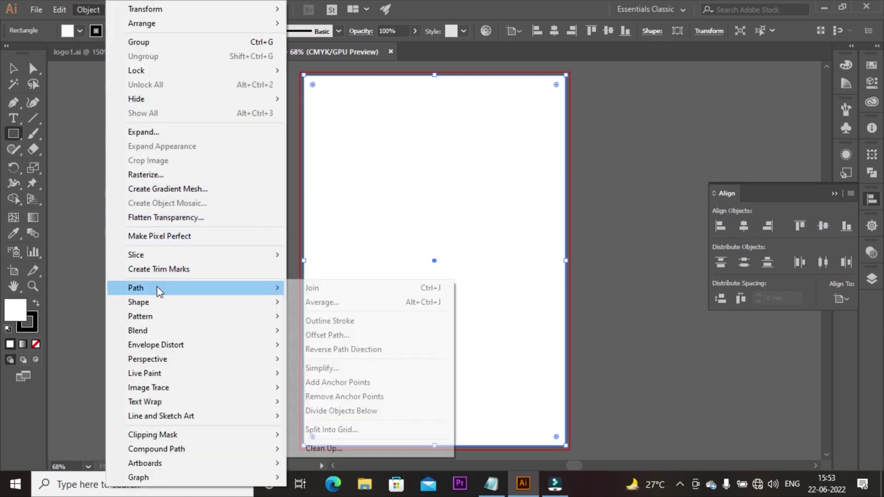
{"action": "left_click", "coordinate": [327, 336]}
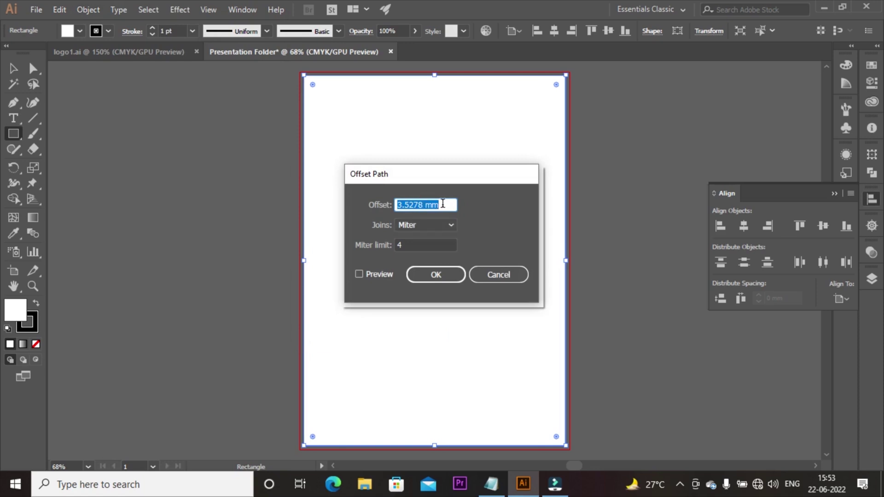
{"action": "type", "text": "-3"}
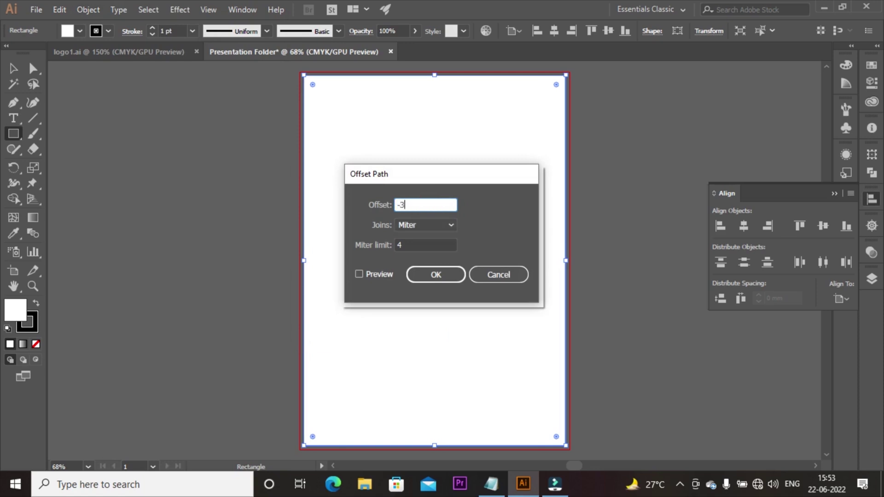
{"action": "left_click", "coordinate": [359, 273]}
{"action": "left_click", "coordinate": [413, 274]}
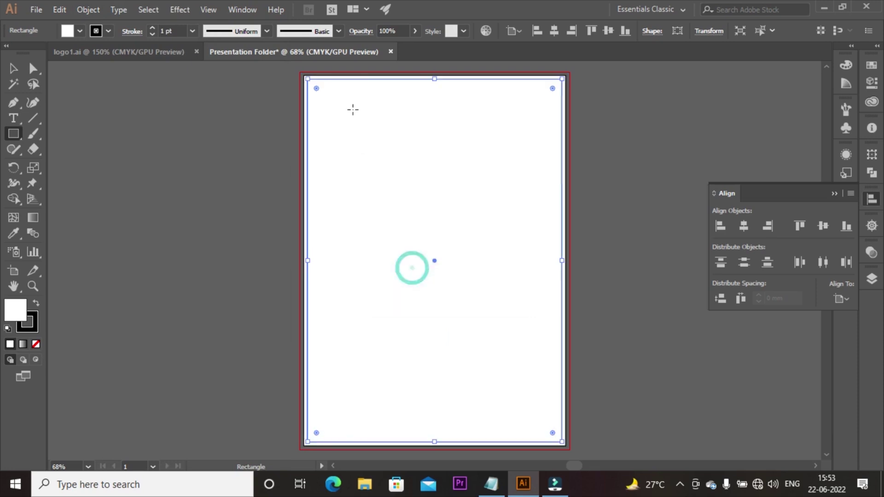
Step: Convert the inset margin rectangle and the page-sized rectangle into guides
{"action": "right_click", "coordinate": [355, 79]}
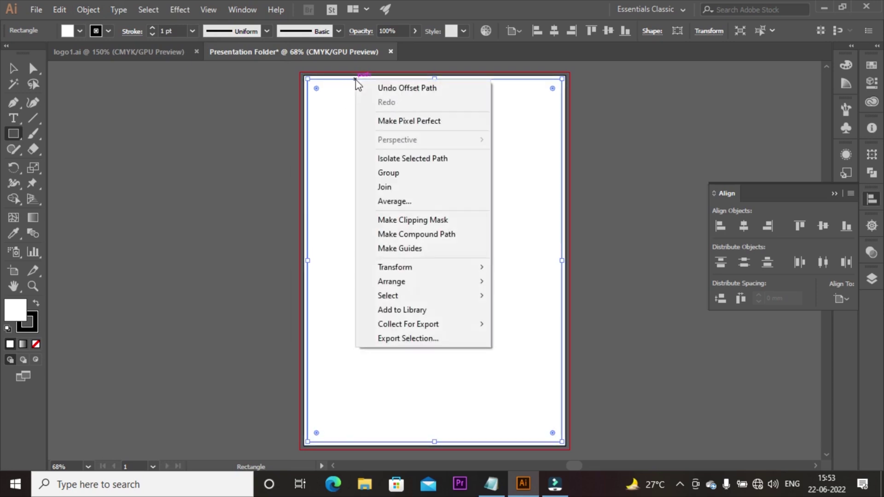
{"action": "left_click", "coordinate": [405, 250]}
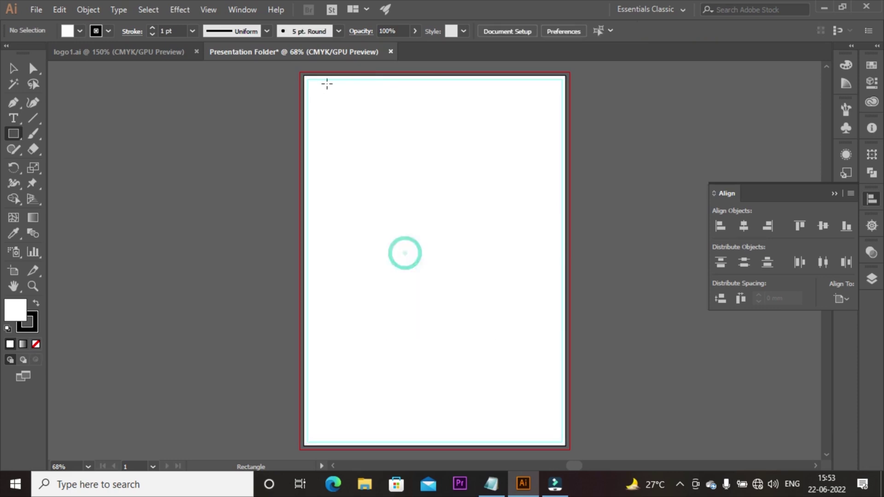
{"action": "left_click", "coordinate": [14, 68]}
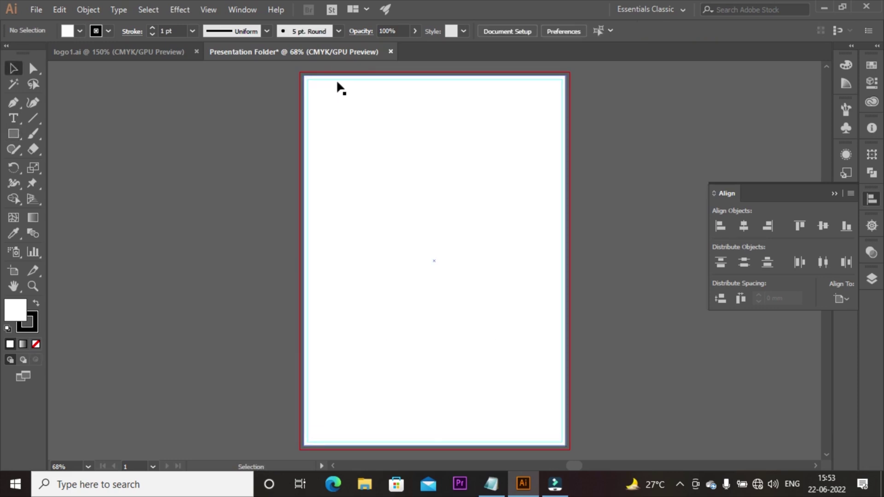
{"action": "left_click", "coordinate": [335, 77]}
{"action": "right_click", "coordinate": [335, 76]}
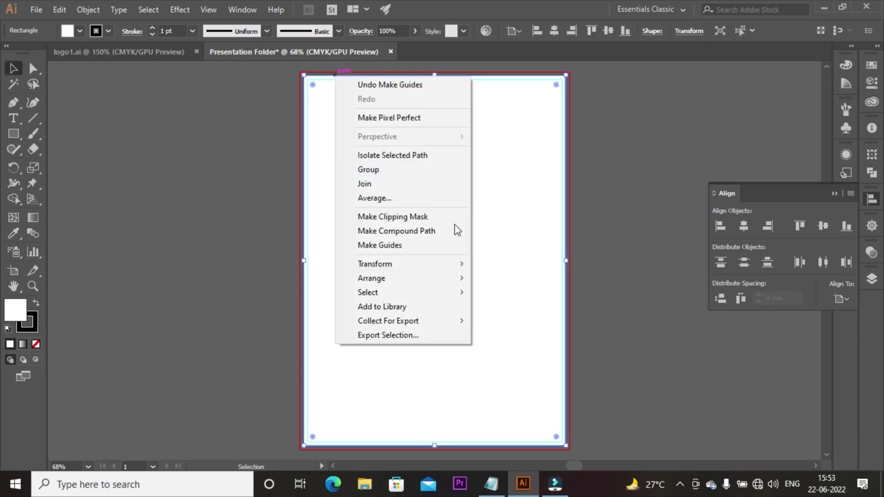
{"action": "left_click", "coordinate": [411, 246]}
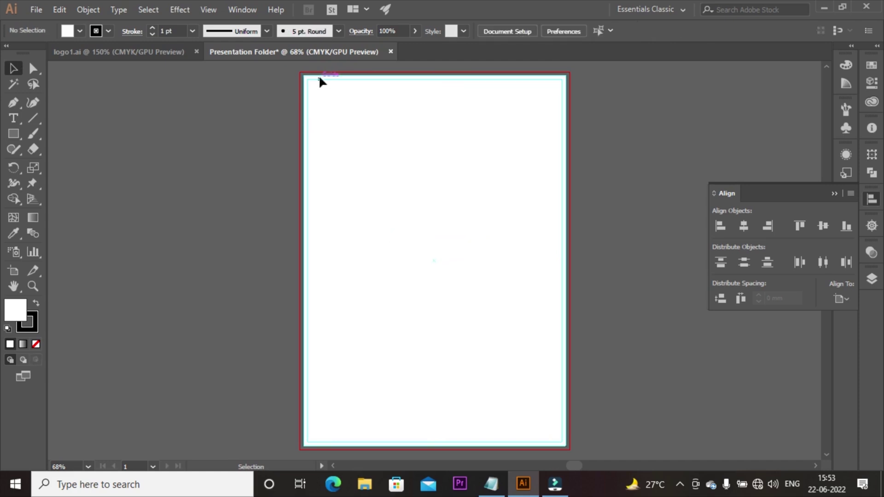
{"action": "left_click", "coordinate": [313, 77]}
Step: Create another 210 × 297 mm rectangle over the guides and center it on the artboard in both directions
{"action": "left_click", "coordinate": [15, 134]}
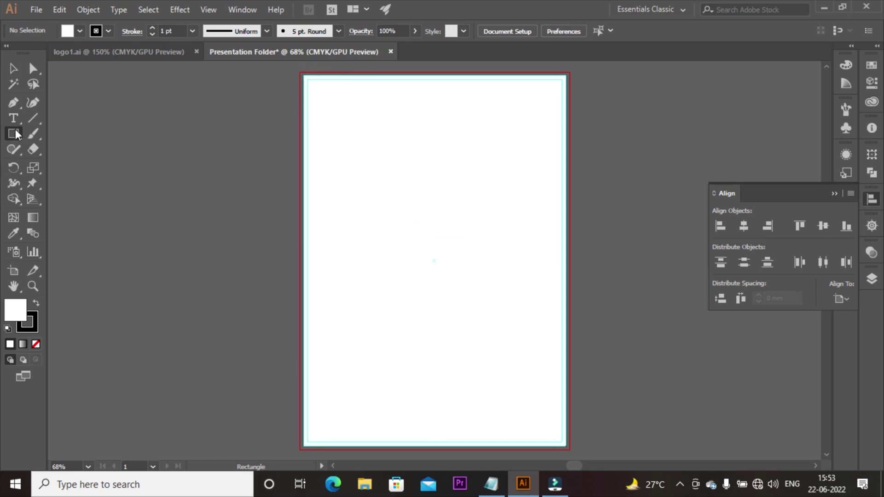
{"action": "left_click", "coordinate": [418, 214]}
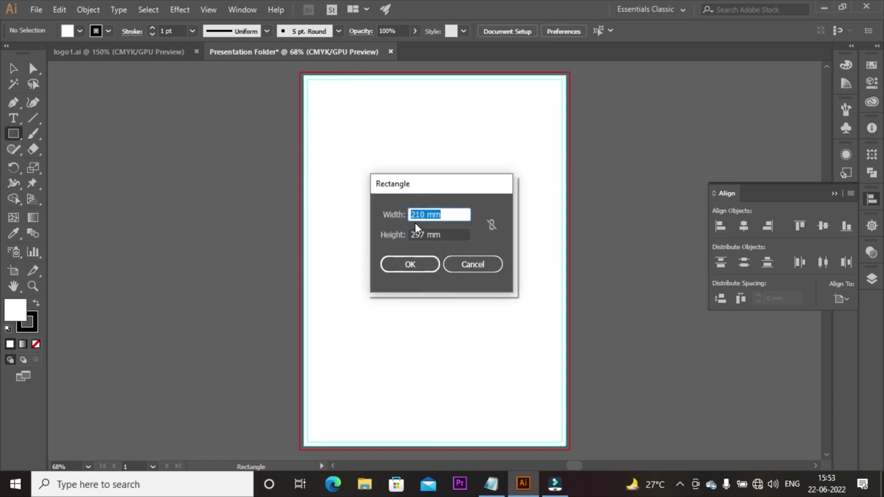
{"action": "left_click", "coordinate": [405, 262]}
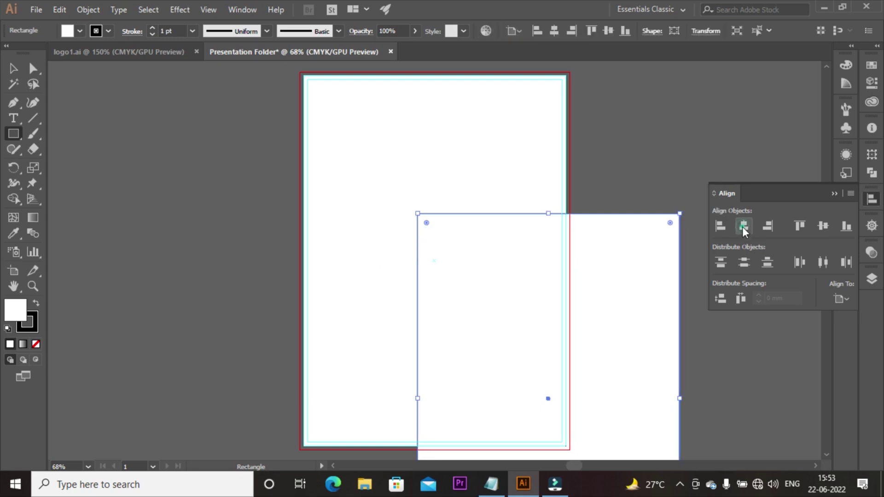
{"action": "left_click", "coordinate": [742, 226]}
{"action": "left_click", "coordinate": [822, 226]}
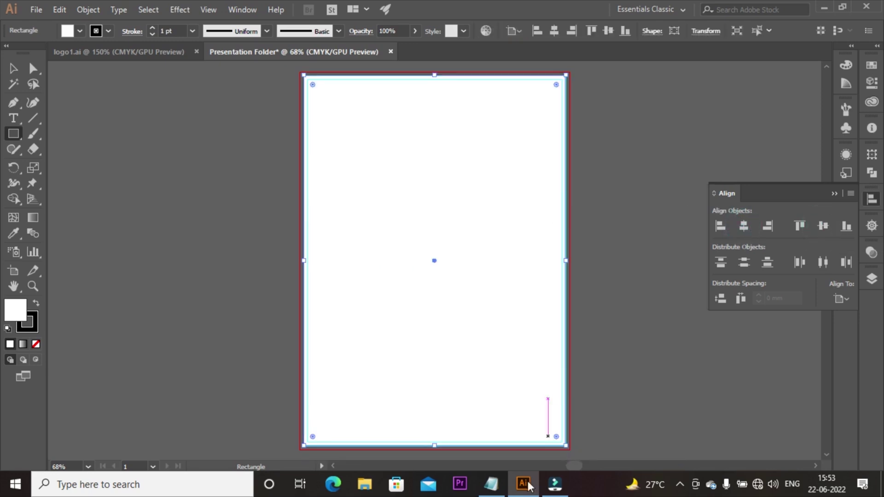
Step: Fill the page-sized rectangle with the maroon color #592831
{"action": "left_click", "coordinate": [871, 65]}
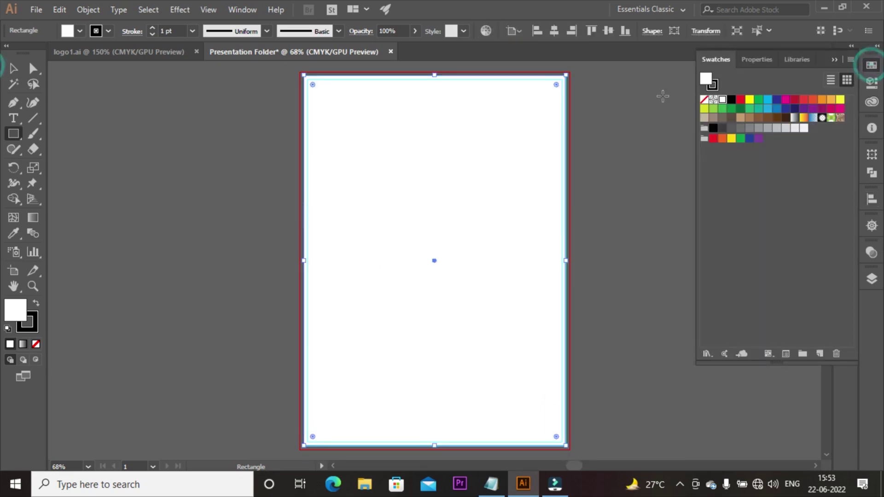
{"action": "double_click", "coordinate": [704, 79]}
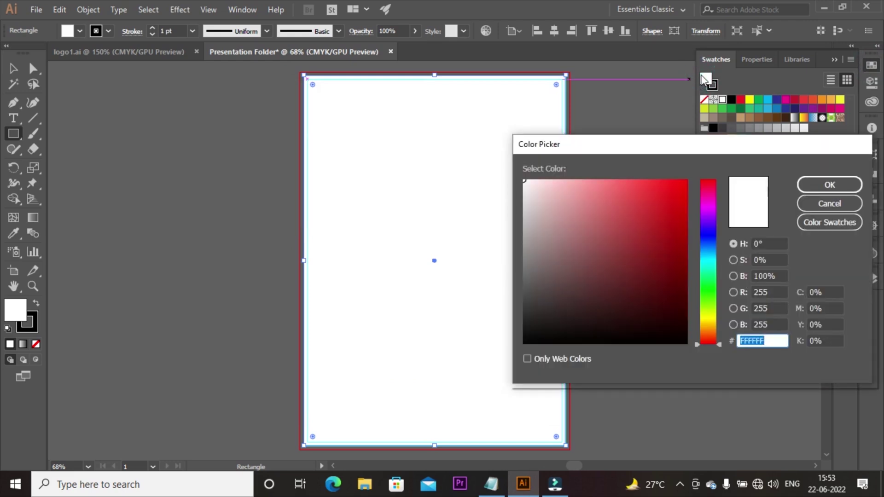
{"action": "type", "text": "#592831"}
{"action": "left_click", "coordinate": [835, 182]}
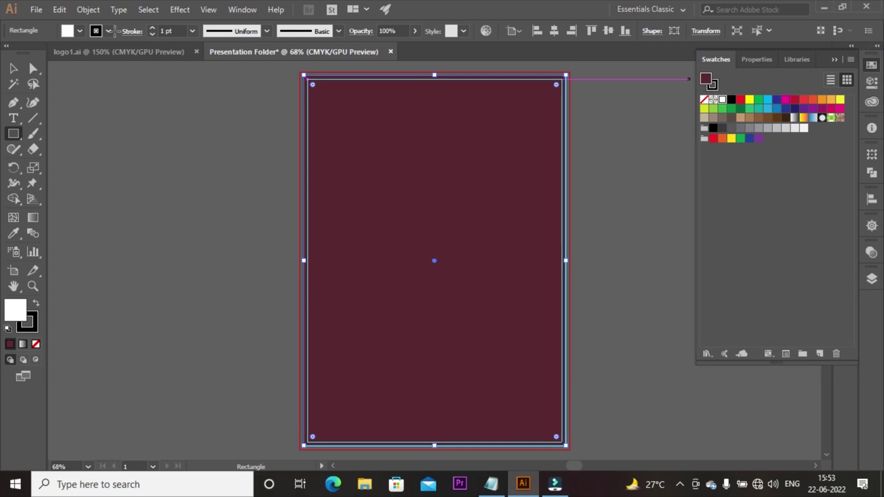
Step: Remove the stroke from the maroon page-sized rectangle
{"action": "left_click", "coordinate": [98, 34]}
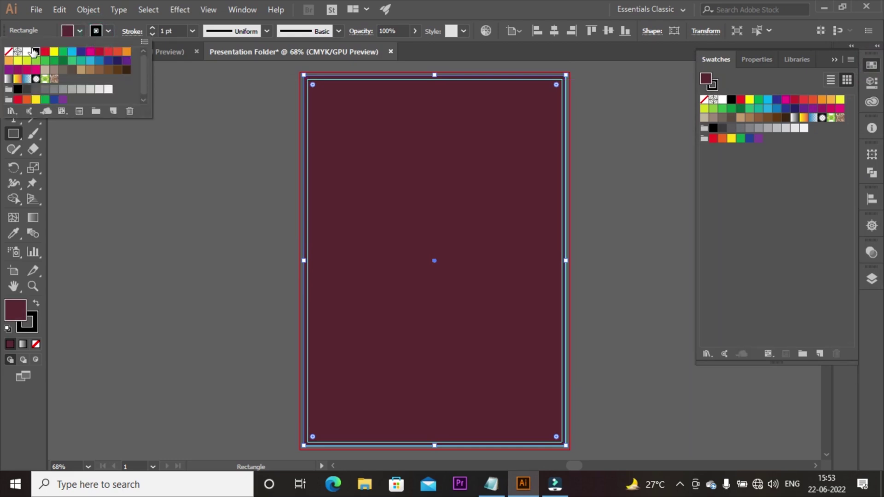
{"action": "left_click", "coordinate": [8, 52]}
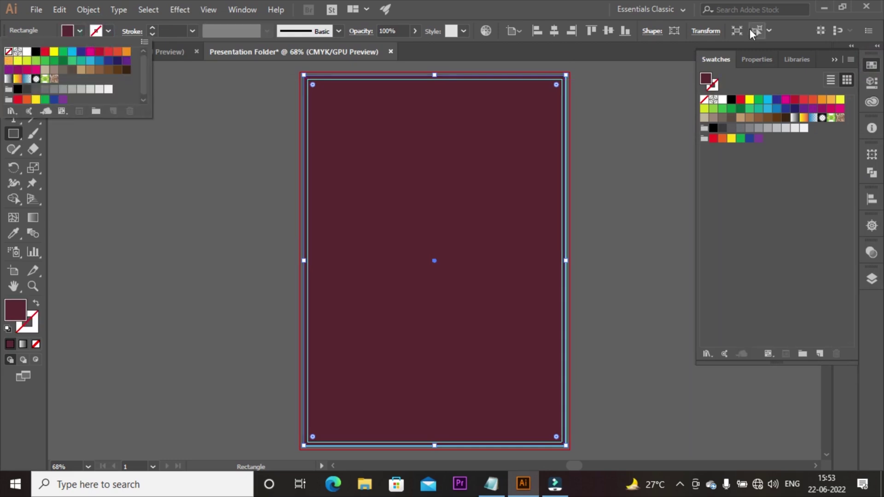
{"action": "key", "text": "Escape"}
Step: Paste the copied logo onto the folder page, center it on the artboard in both directions, and move it straight up into the upper half
{"action": "key", "text": "v"}
{"action": "left_click", "coordinate": [434, 186]}
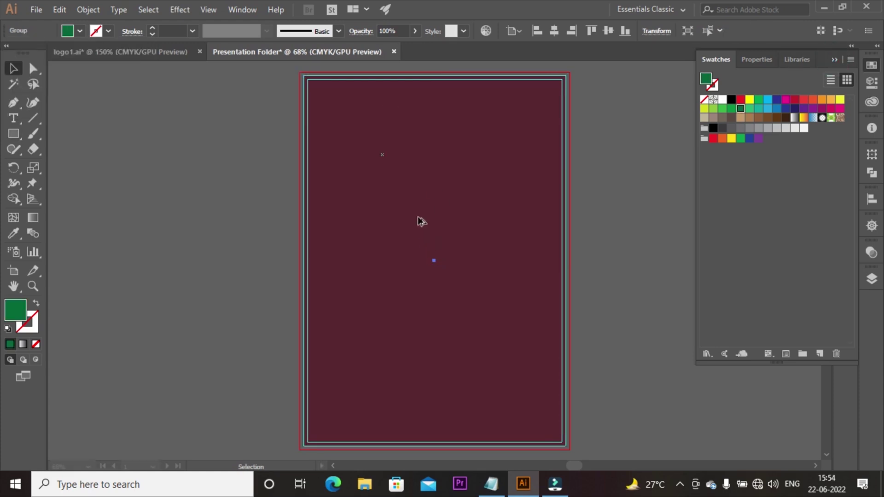
{"action": "key", "text": "ctrl+v"}
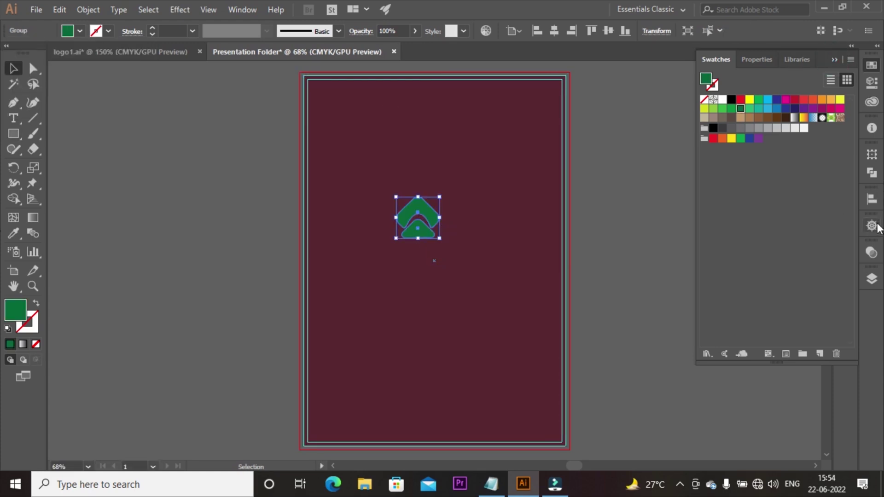
{"action": "left_click", "coordinate": [872, 199]}
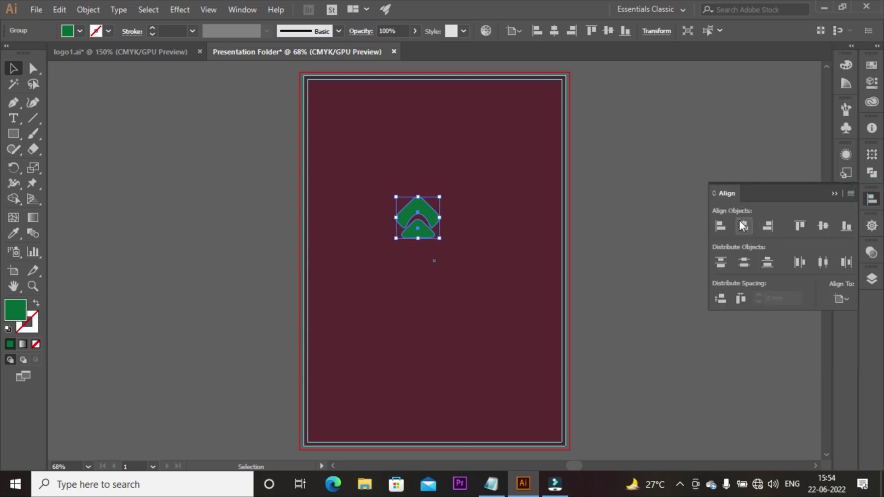
{"action": "left_click", "coordinate": [742, 226]}
{"action": "left_click", "coordinate": [822, 226]}
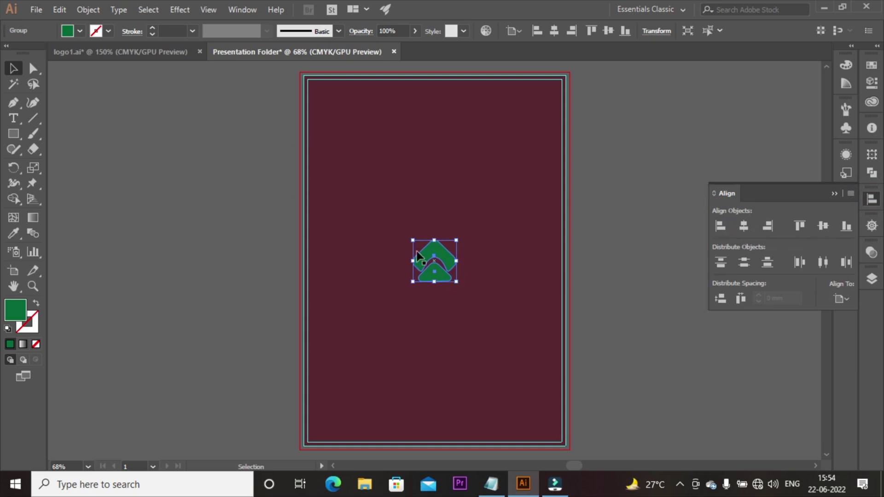
{"action": "left_click_drag", "start_coordinate": [437, 246], "coordinate": [445, 199]}
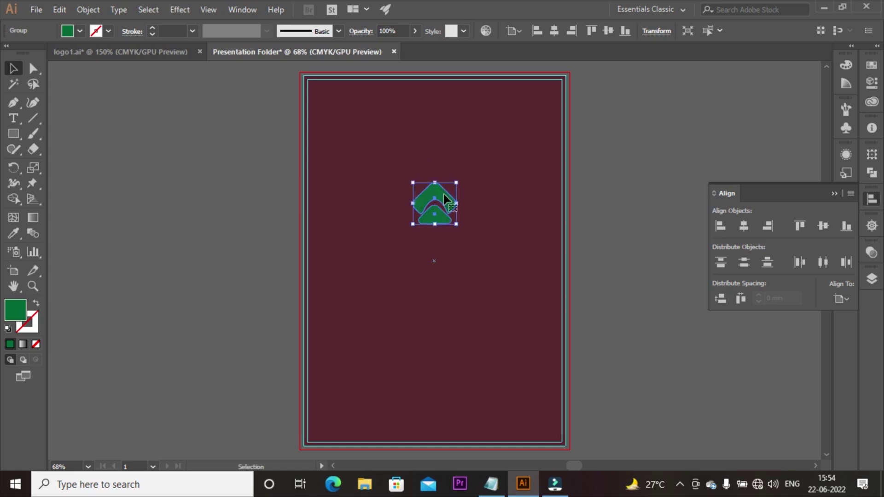
Step: Fill the logo with the light beige #D8CFC8 and enlarge it proportionally about its center to roughly twice its size
{"action": "left_click", "coordinate": [872, 65]}
{"action": "double_click", "coordinate": [705, 79]}
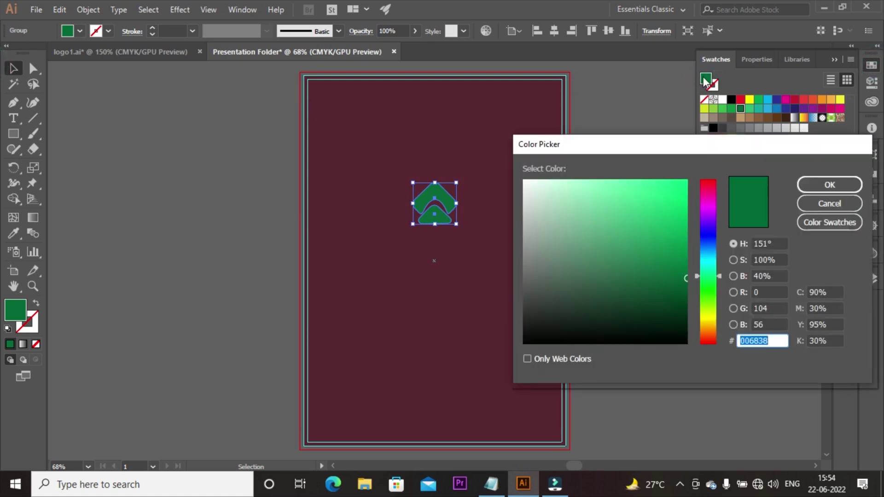
{"action": "type", "text": "#D8CFC8"}
{"action": "left_click", "coordinate": [810, 191]}
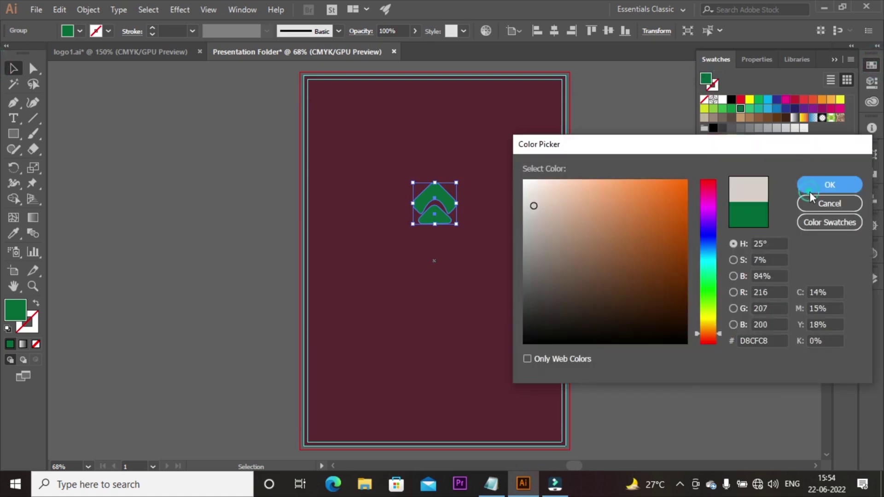
{"action": "left_click", "coordinate": [834, 60]}
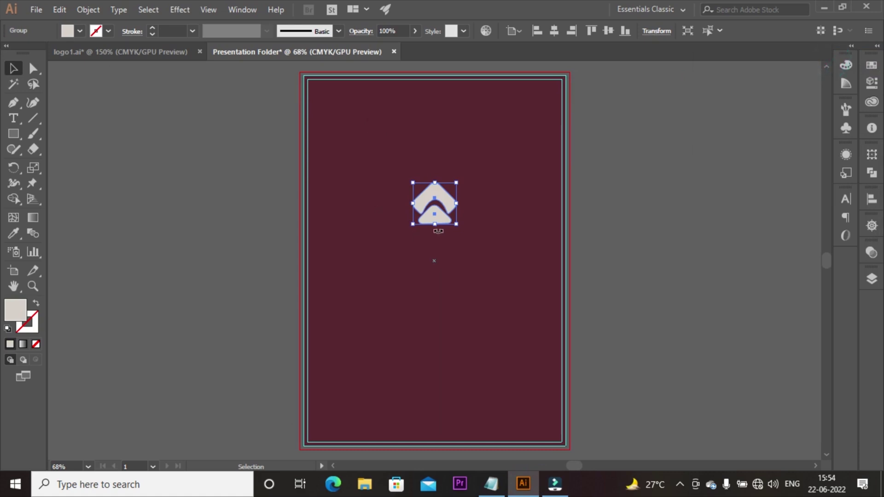
{"action": "left_click_drag", "start_coordinate": [456, 223], "coordinate": [490, 246]}
{"action": "left_click", "coordinate": [222, 211]}
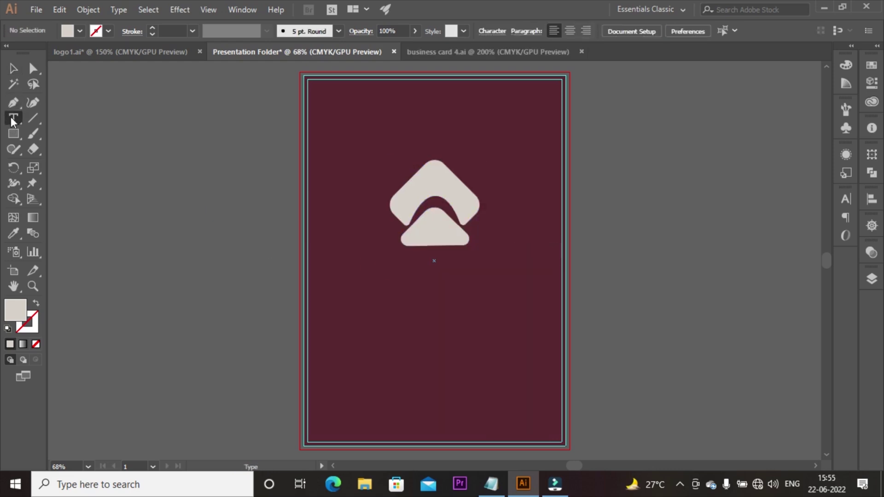
Step: Place a new text line just below the logo and set it in Nexa Rust Sans Black at 48 pt
{"action": "left_click", "coordinate": [390, 263]}
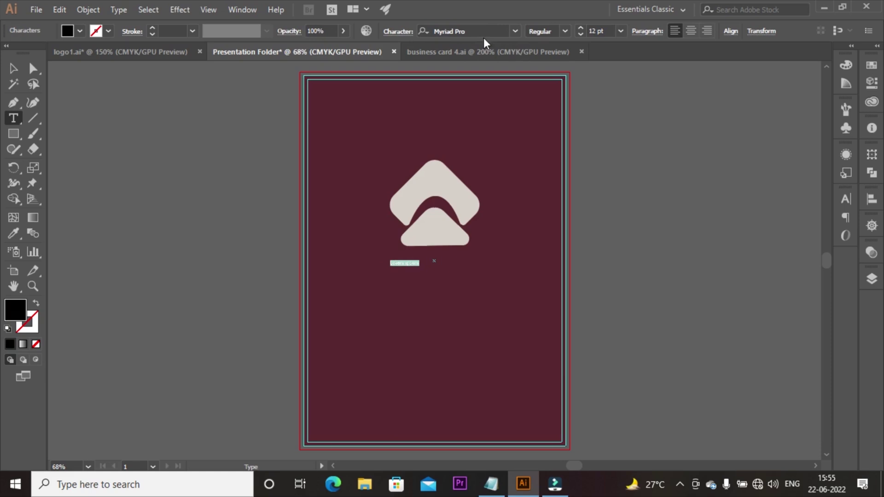
{"action": "left_click", "coordinate": [483, 33]}
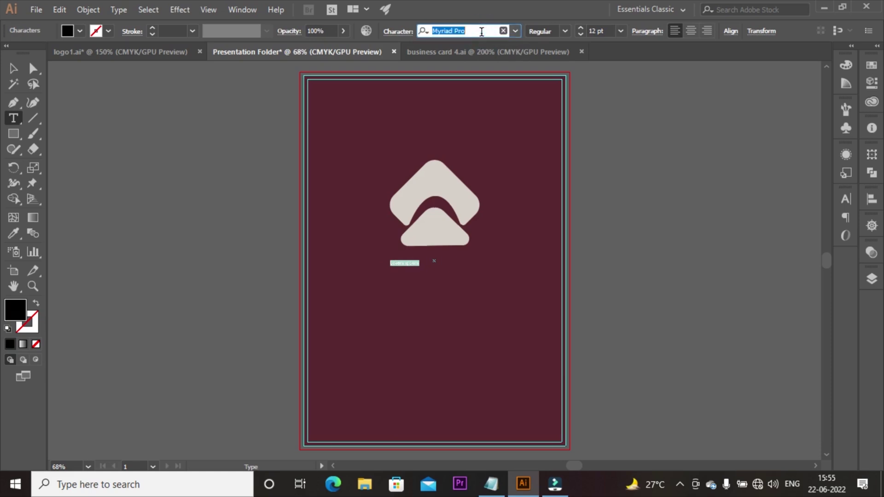
{"action": "type", "text": "nexa"}
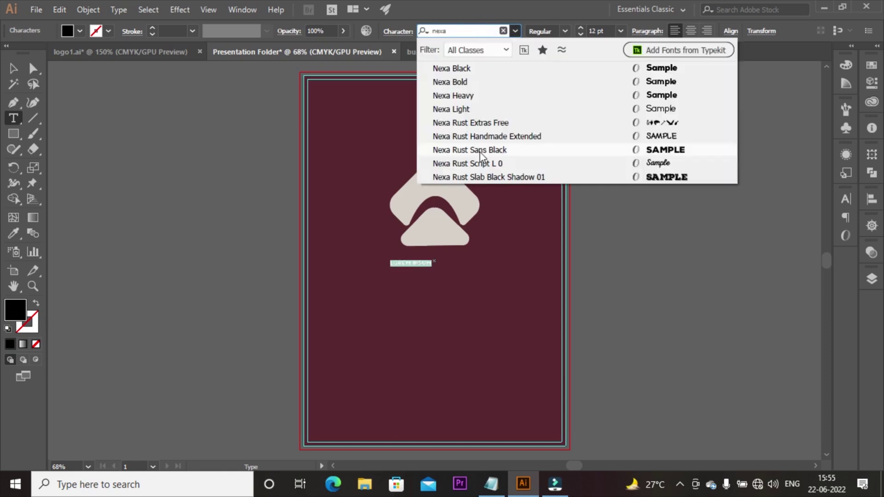
{"action": "left_click", "coordinate": [479, 149]}
{"action": "left_click", "coordinate": [580, 29]}
{"action": "left_click", "coordinate": [580, 28]}
{"action": "left_click", "coordinate": [579, 28]}
{"action": "left_click", "coordinate": [580, 28]}
{"action": "left_click", "coordinate": [579, 28]}
{"action": "left_click", "coordinate": [579, 29]}
{"action": "left_click", "coordinate": [579, 28]}
{"action": "left_click", "coordinate": [580, 29]}
{"action": "left_click", "coordinate": [579, 28]}
{"action": "left_click", "coordinate": [579, 29]}
{"action": "left_click", "coordinate": [579, 29]}
{"action": "left_click", "coordinate": [580, 29]}
{"action": "left_click", "coordinate": [580, 28]}
{"action": "left_click", "coordinate": [580, 29]}
Step: Replace the placeholder text below the logo with COMPANY NAME
{"action": "key", "text": "shift+F7"}
{"action": "type", "text": "C"}
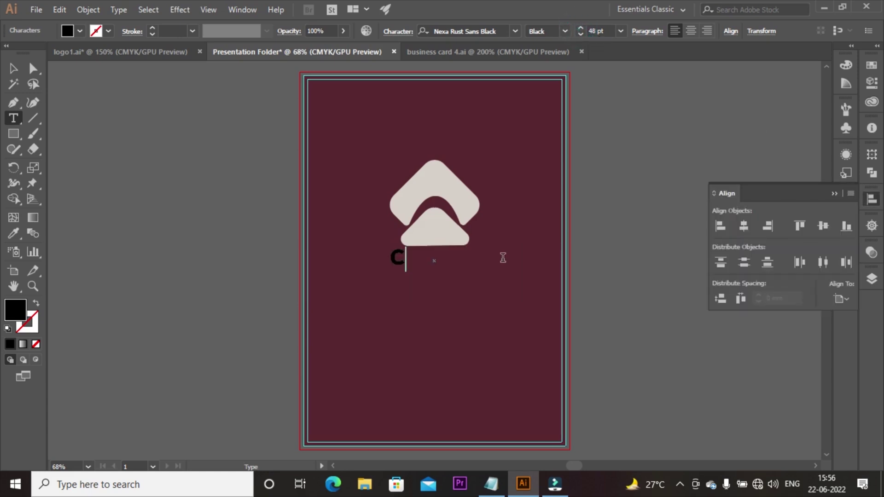
{"action": "type", "text": "OMPANY NAME"}
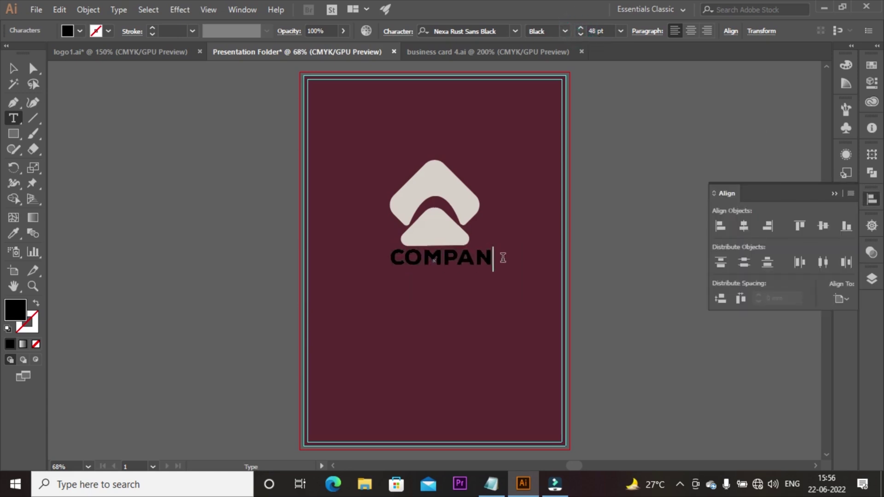
{"action": "key", "text": "Escape"}
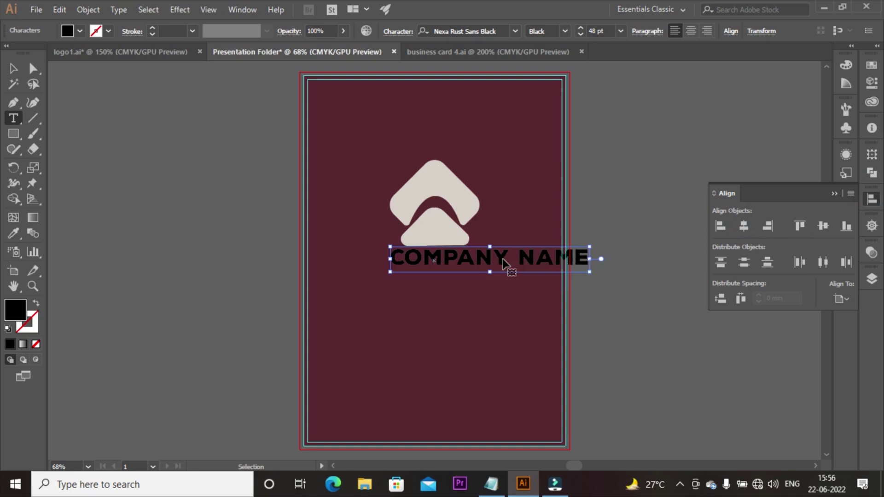
Step: Fill the COMPANY NAME text with the logo's beige #D8CFC8
{"action": "triple_click", "coordinate": [506, 258]}
{"action": "left_click", "coordinate": [872, 65]}
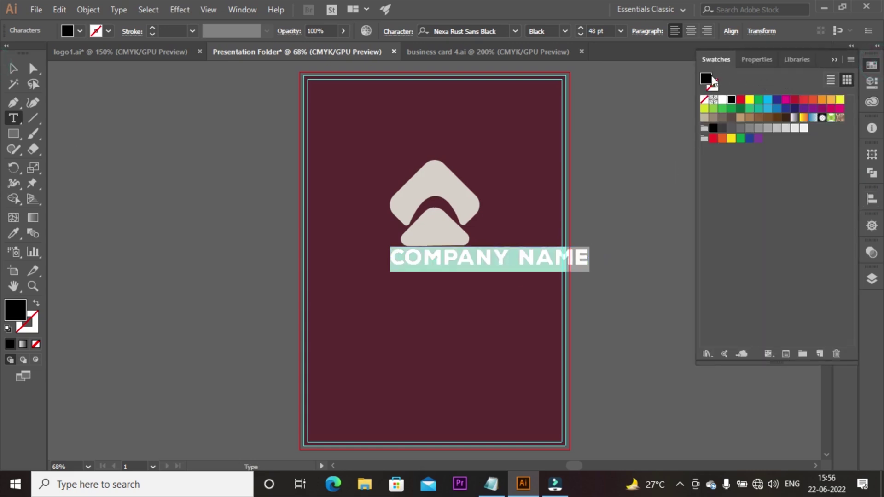
{"action": "double_click", "coordinate": [707, 80]}
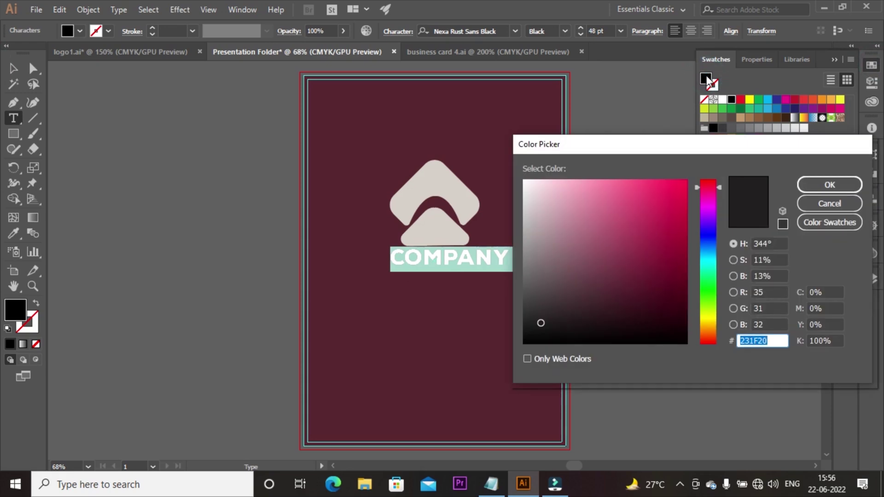
{"action": "type", "text": "#D8CFC8"}
{"action": "left_click", "coordinate": [823, 182]}
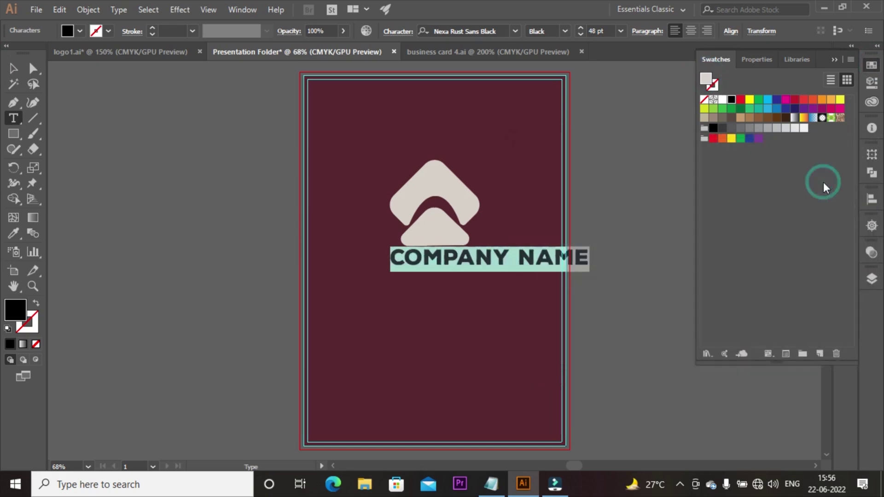
{"action": "left_click", "coordinate": [13, 69]}
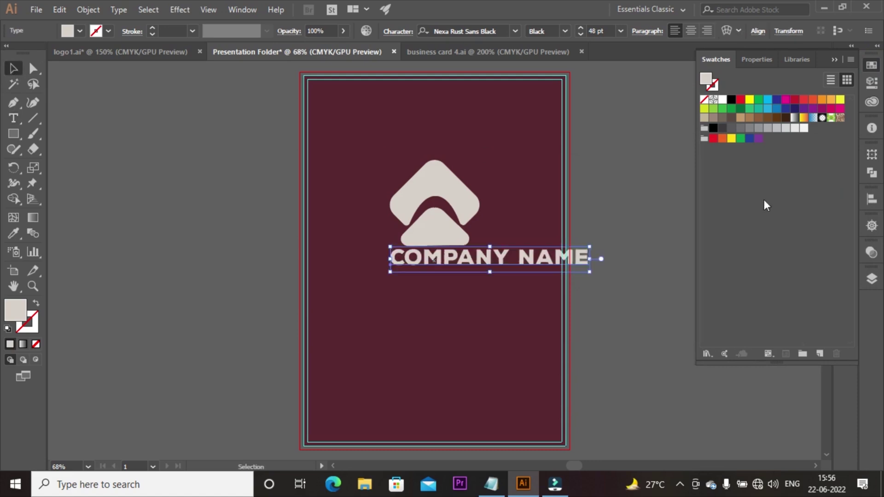
Step: Center the COMPANY NAME text horizontally on the artboard and nudge it down to leave a small gap below the logo
{"action": "left_click", "coordinate": [872, 199]}
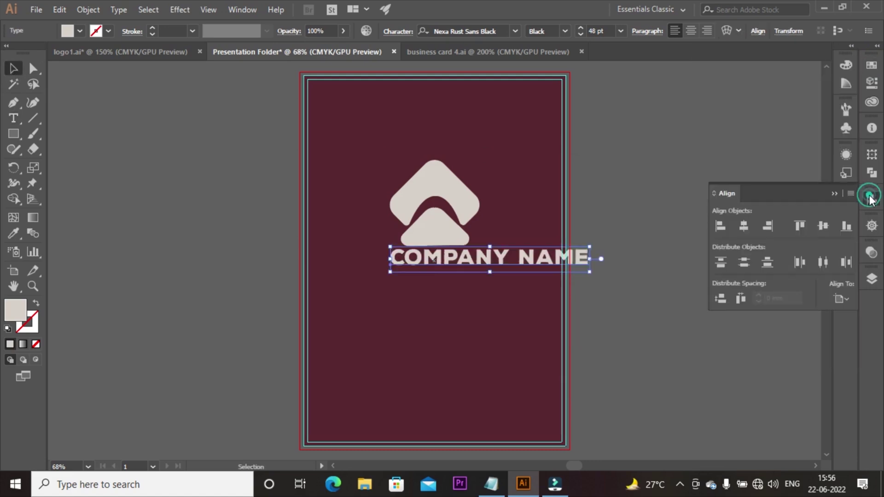
{"action": "left_click", "coordinate": [742, 225]}
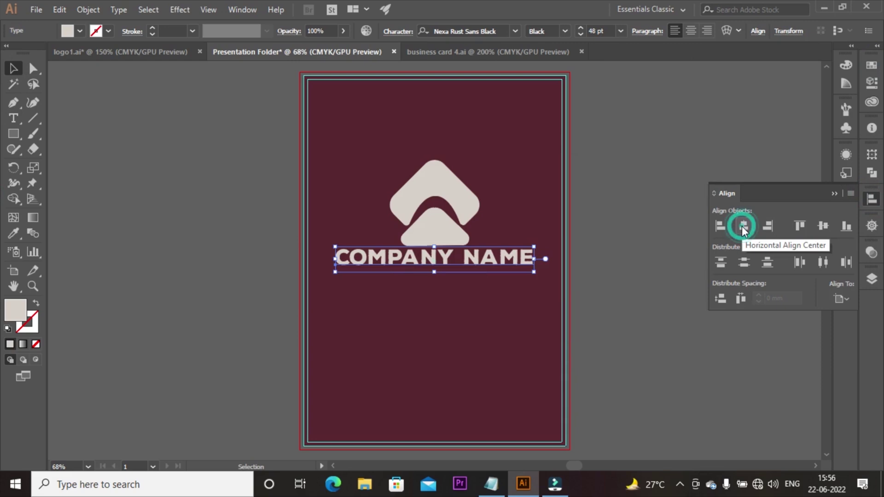
{"action": "key", "text": "Down"}
{"action": "key", "text": "Down"}
{"action": "key", "text": "Down"}
{"action": "key", "text": "Down"}
{"action": "key", "text": "Down"}
{"action": "key", "text": "Down"}
{"action": "key", "text": "Down"}
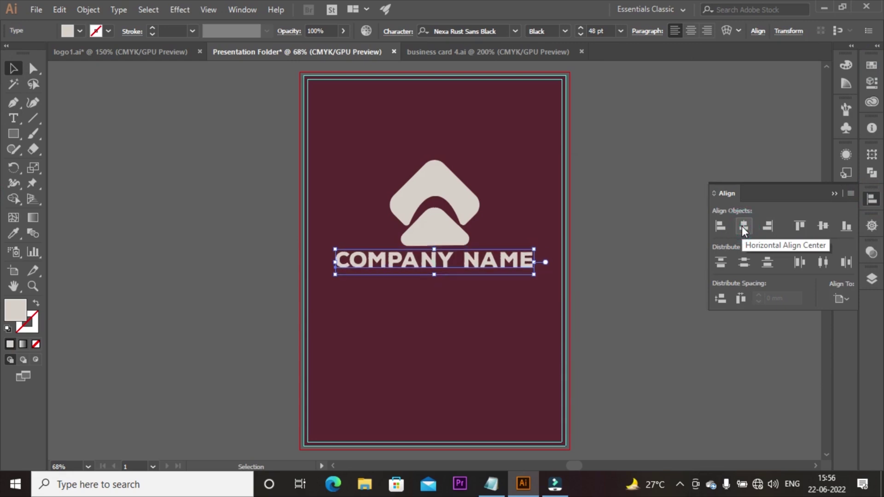
{"action": "key", "text": "Down"}
{"action": "key", "text": "Down"}
{"action": "key", "text": "Down"}
{"action": "key", "text": "Down"}
{"action": "key", "text": "Down"}
{"action": "key", "text": "Down"}
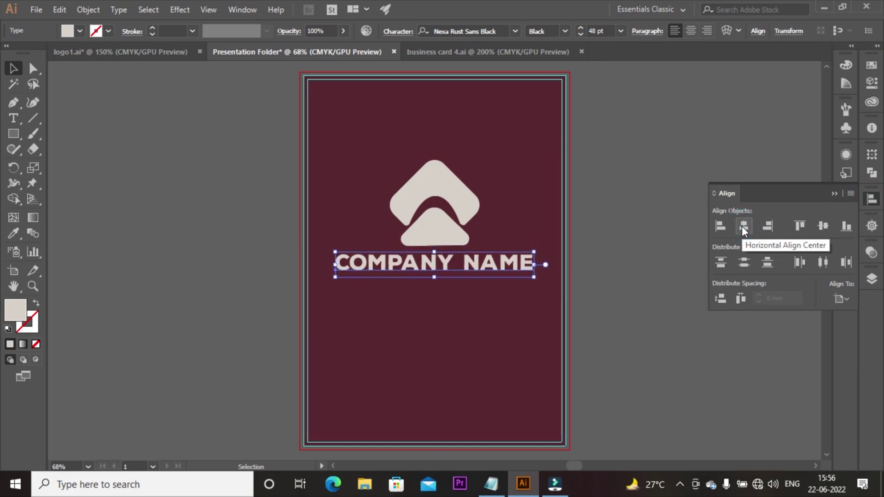
{"action": "key", "text": "Down"}
{"action": "key", "text": "Down"}
{"action": "key", "text": "Down"}
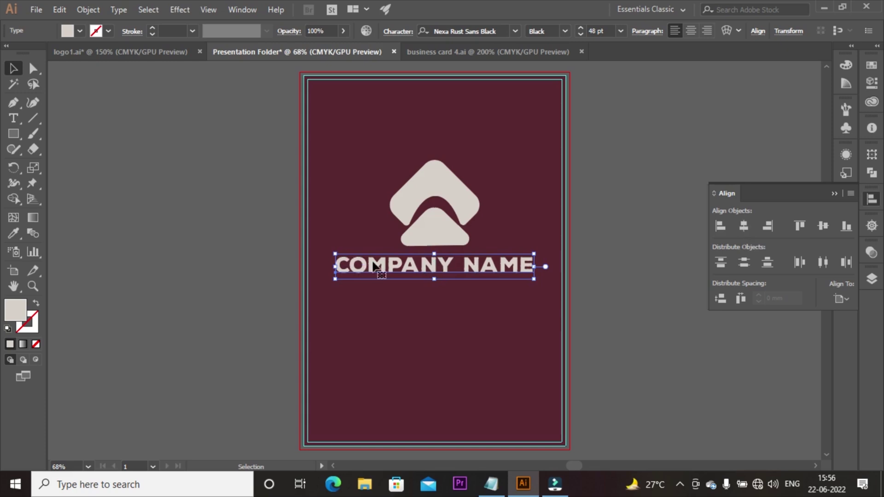
Step: Duplicate the COMPANY NAME text directly beneath itself and set the copy in Lato Black
{"action": "left_click_drag", "start_coordinate": [392, 267], "coordinate": [392, 293]}
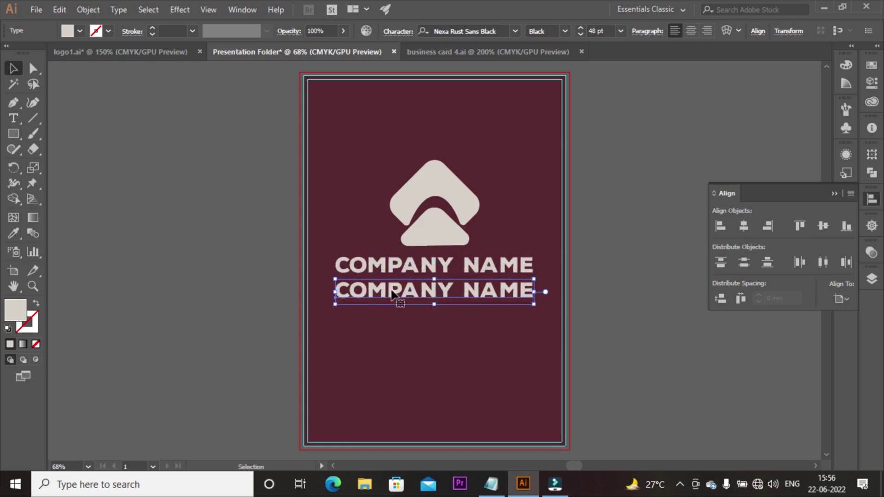
{"action": "double_click", "coordinate": [392, 292]}
{"action": "key", "text": "ctrl+a"}
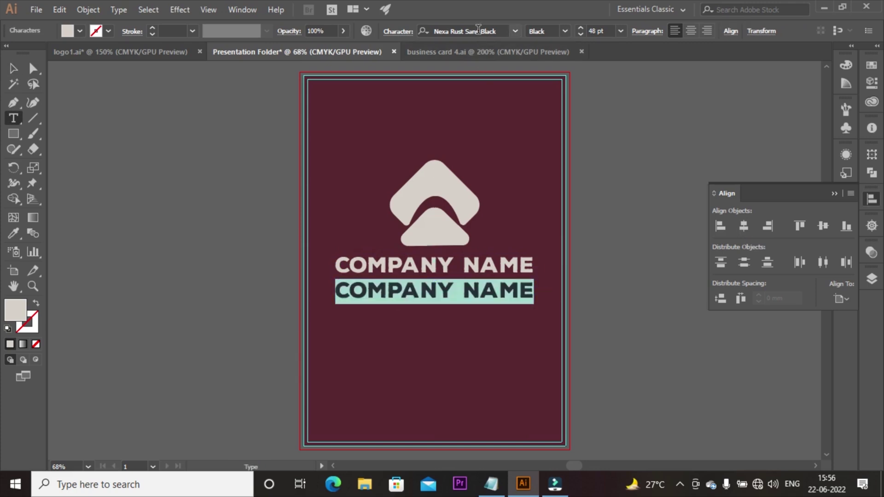
{"action": "left_click", "coordinate": [478, 30]}
{"action": "type", "text": "LA"}
{"action": "type", "text": "O"}
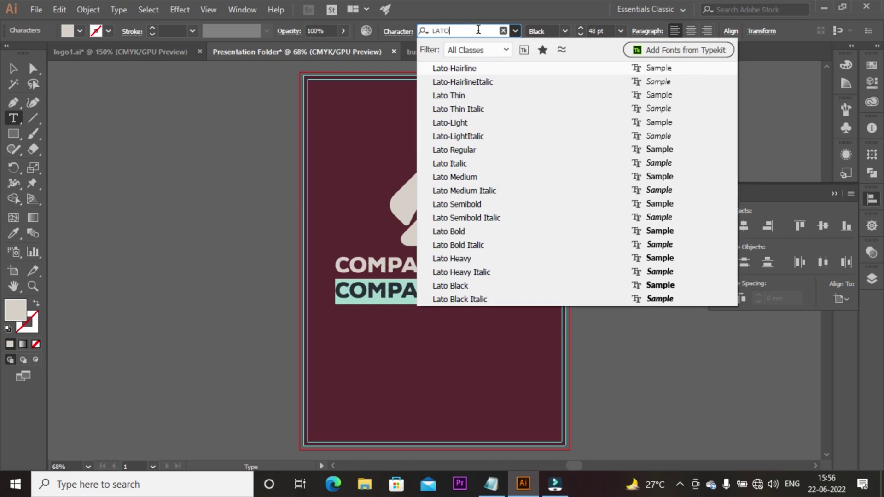
{"action": "left_click", "coordinate": [454, 285]}
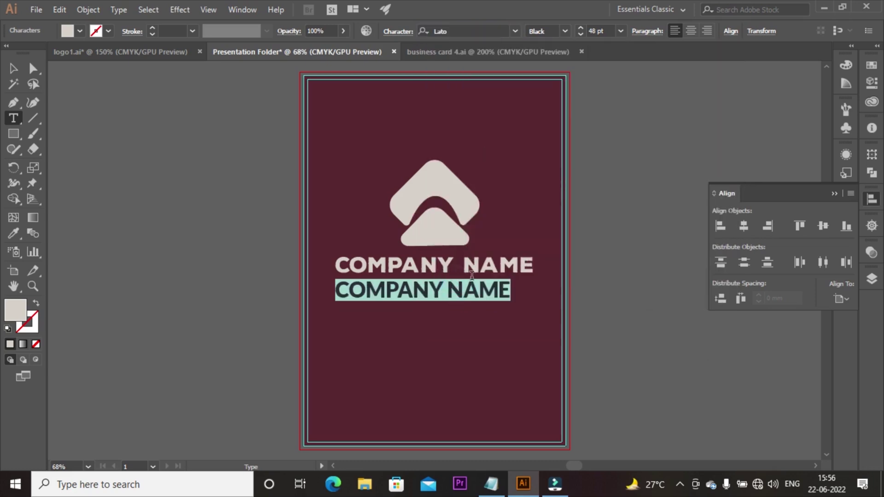
Step: Replace the wording of the lower text line with "Your tagline here"
{"action": "left_click", "coordinate": [501, 294]}
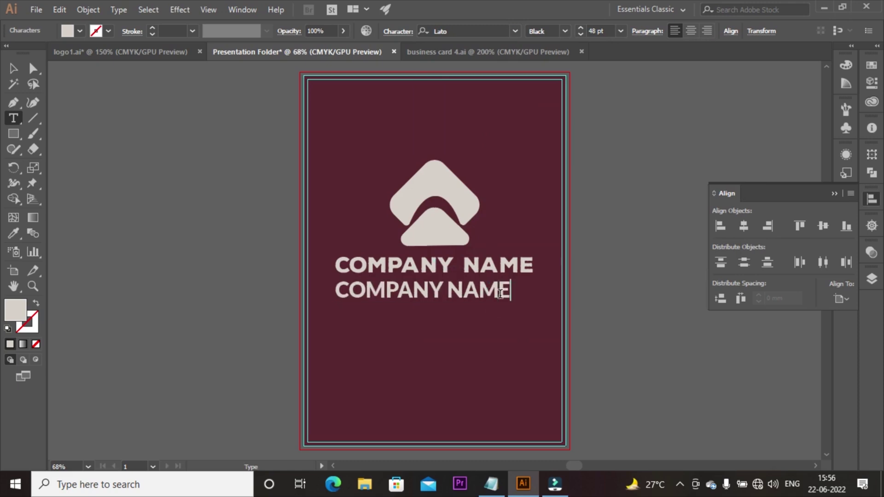
{"action": "key", "text": "BackSpace"}
{"action": "key", "text": "BackSpace"}
{"action": "key", "text": "BackSpace"}
{"action": "key", "text": "BackSpace"}
{"action": "key", "text": "BackSpace"}
{"action": "key", "text": "BackSpace"}
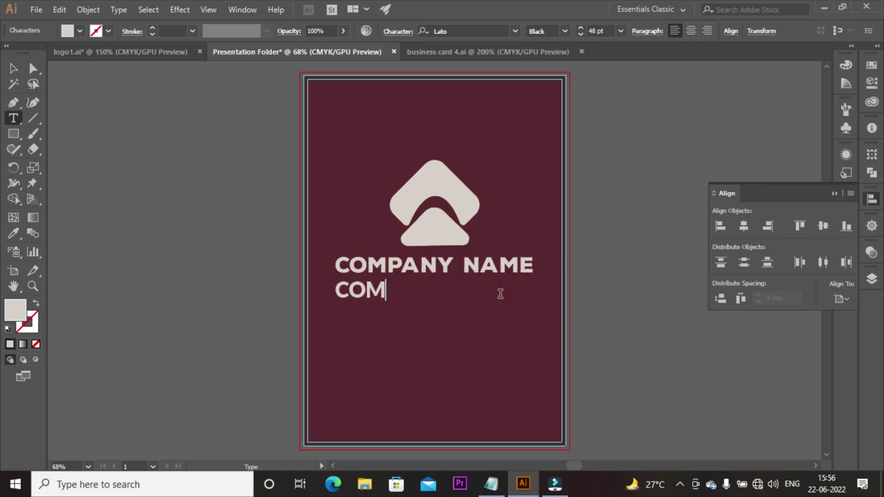
{"action": "key", "text": "BackSpace"}
{"action": "key", "text": "BackSpace"}
{"action": "type", "text": "Your tagl"}
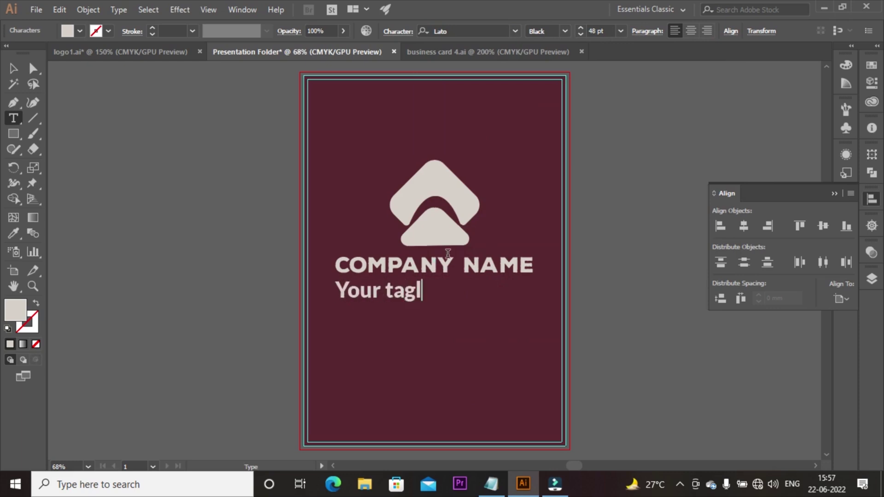
{"action": "type", "text": "ine here"}
Step: Reduce the font size of the whole "Your tagline here" line to 35 pt
{"action": "key", "text": "ctrl+a"}
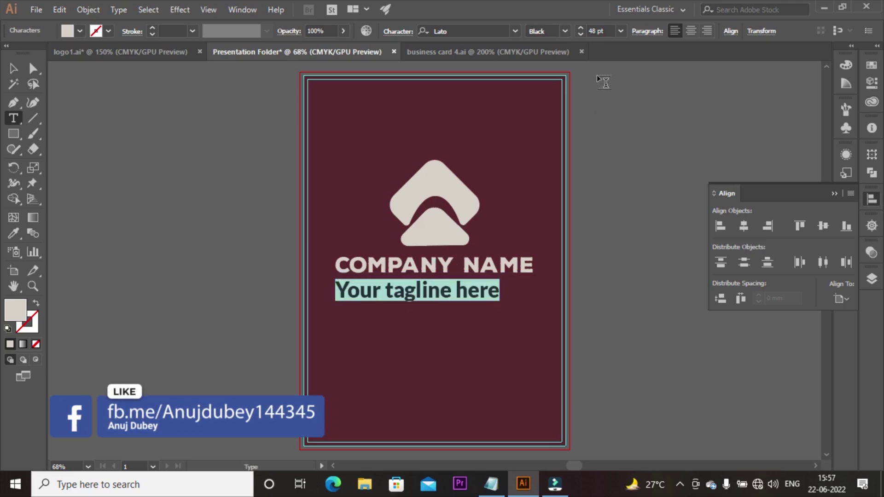
{"action": "left_click", "coordinate": [582, 33]}
{"action": "left_click", "coordinate": [582, 33]}
{"action": "left_click", "coordinate": [582, 32]}
{"action": "left_click", "coordinate": [582, 33]}
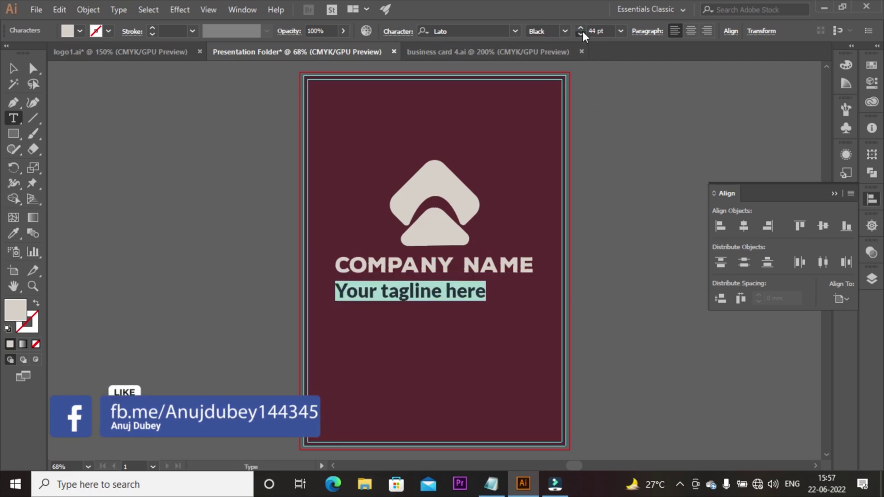
{"action": "left_click", "coordinate": [582, 33]}
{"action": "left_click", "coordinate": [582, 32]}
{"action": "left_click", "coordinate": [582, 32]}
{"action": "left_click", "coordinate": [581, 34]}
{"action": "left_click", "coordinate": [581, 34]}
{"action": "left_click", "coordinate": [580, 36]}
{"action": "left_click", "coordinate": [580, 36]}
{"action": "left_click", "coordinate": [580, 36]}
{"action": "left_click", "coordinate": [580, 36]}
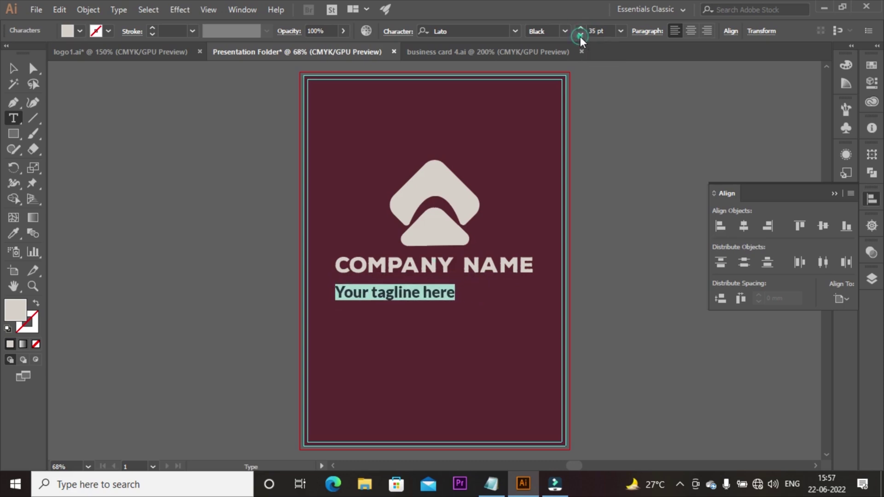
Step: Center the tagline horizontally on the artboard and nudge it slightly up toward the COMPANY NAME text
{"action": "left_click", "coordinate": [13, 68]}
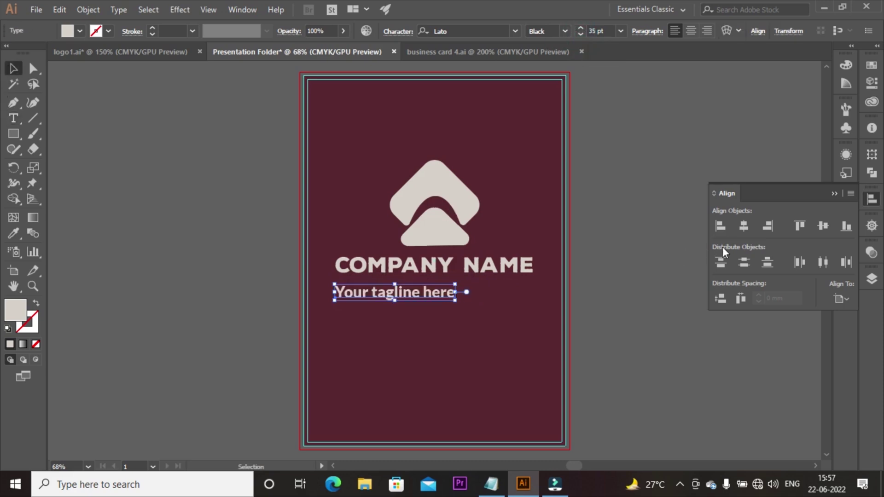
{"action": "left_click", "coordinate": [749, 229]}
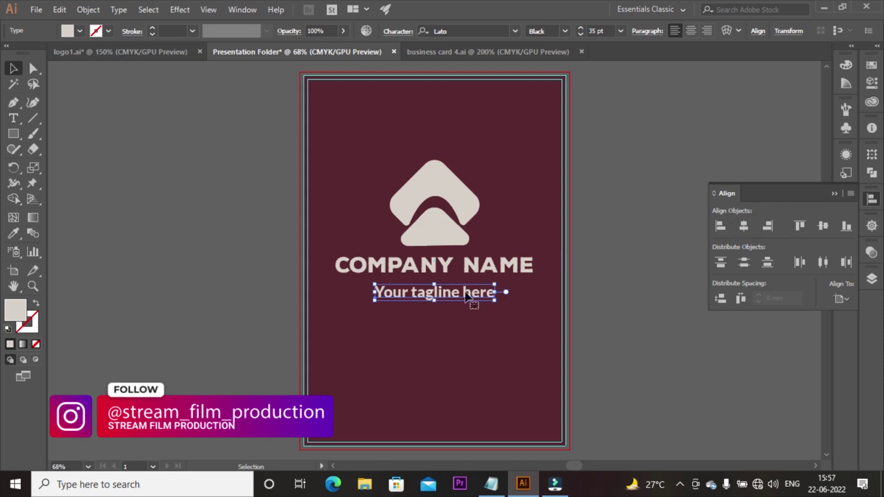
{"action": "left_click", "coordinate": [433, 270]}
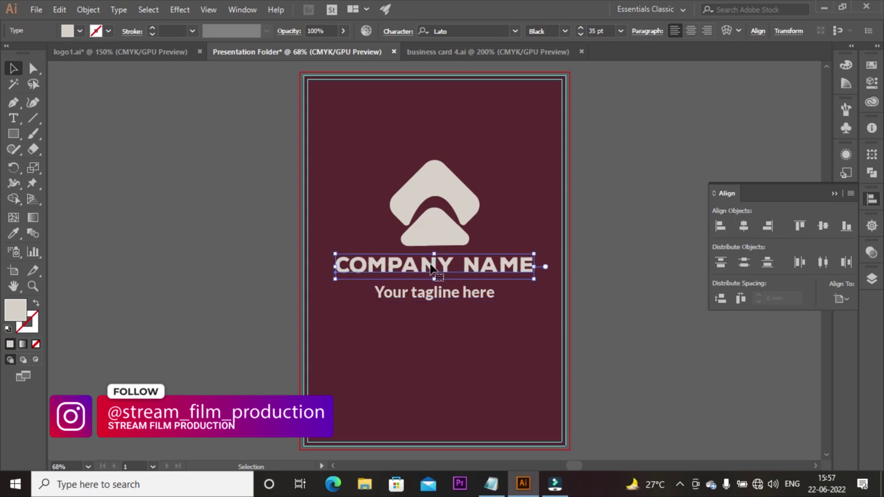
{"action": "mouse_move", "coordinate": [433, 269]}
{"action": "left_mouse_down"}
{"action": "mouse_move", "coordinate": [430, 261]}
{"action": "mouse_move", "coordinate": [430, 270]}
{"action": "left_mouse_up"}
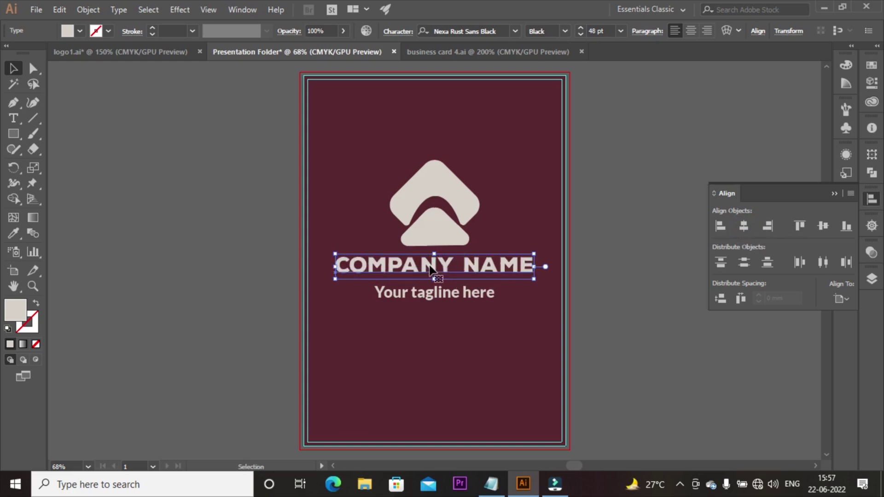
{"action": "left_click", "coordinate": [438, 296]}
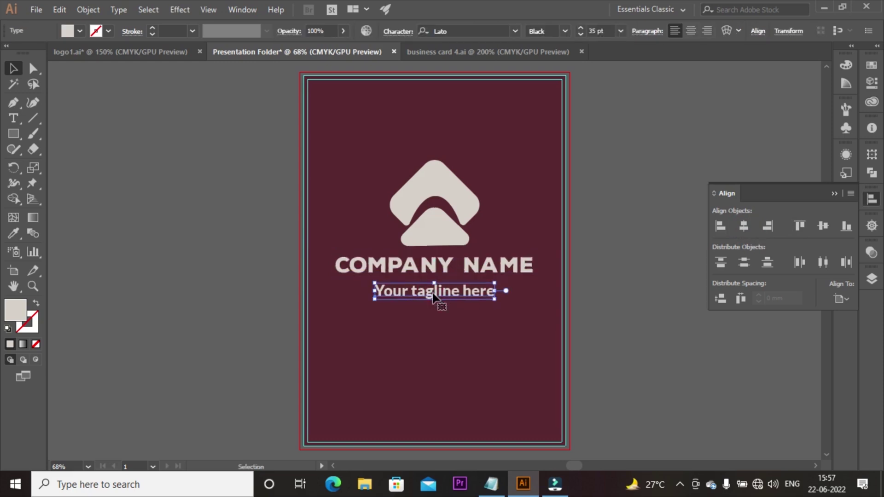
Step: Select the logo, COMPANY NAME and tagline together and scale them down proportionally about their common center
{"action": "left_click", "coordinate": [455, 198]}
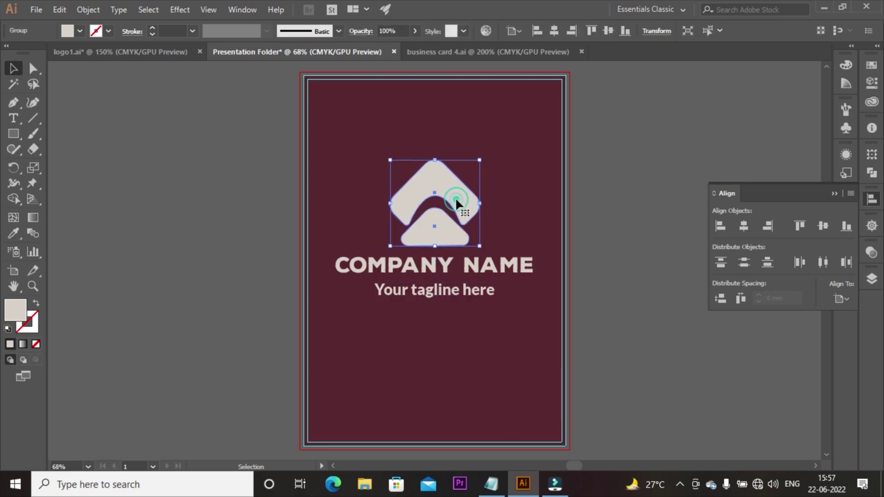
{"action": "left_click", "coordinate": [499, 268], "text": "shift"}
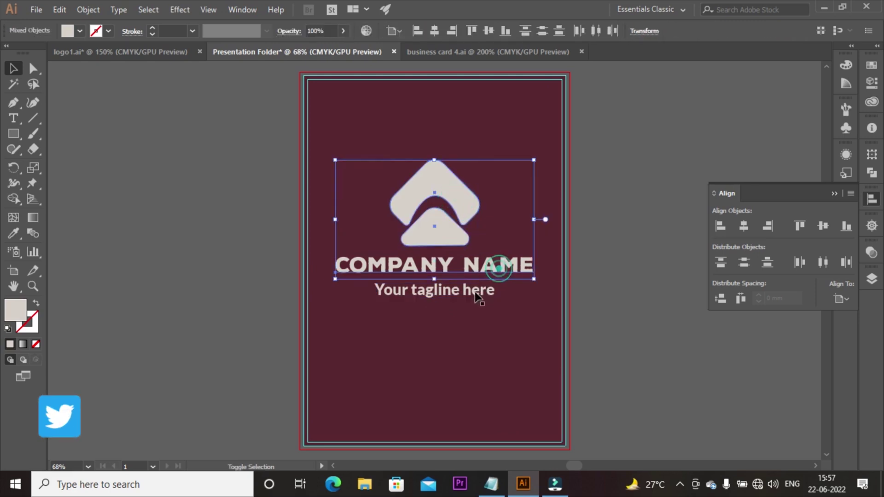
{"action": "left_click", "coordinate": [474, 291], "text": "shift"}
{"action": "left_click_drag", "start_coordinate": [534, 298], "coordinate": [505, 272]}
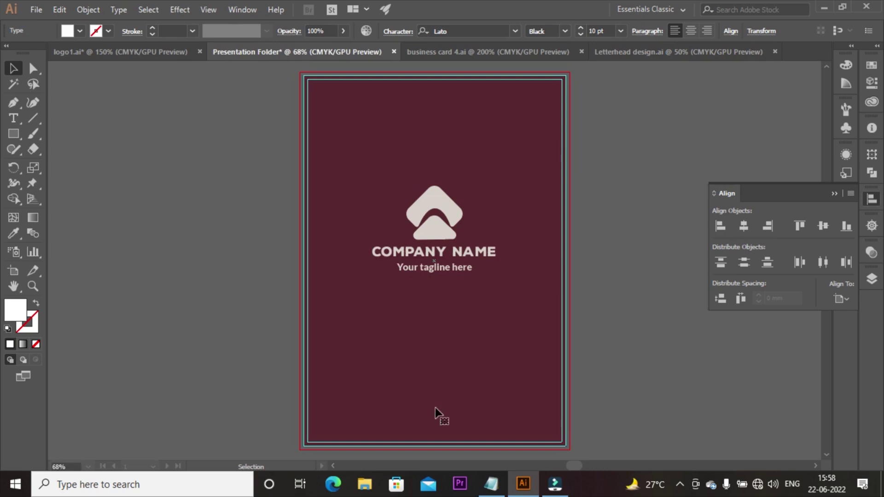
Step: Move the three contact detail blocks down to just above the cover's lower margin guide
{"action": "left_click_drag", "start_coordinate": [436, 410], "coordinate": [436, 420]}
{"action": "key", "text": "Down"}
{"action": "key", "text": "Down"}
{"action": "key", "text": "Down"}
{"action": "key", "text": "Down"}
{"action": "key", "text": "Down"}
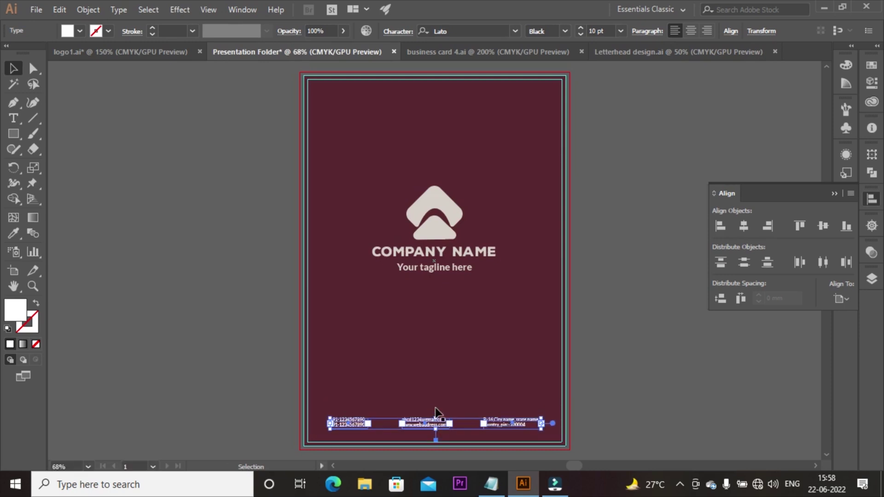
{"action": "key", "text": "Down"}
{"action": "key", "text": "Down"}
{"action": "key", "text": "Down"}
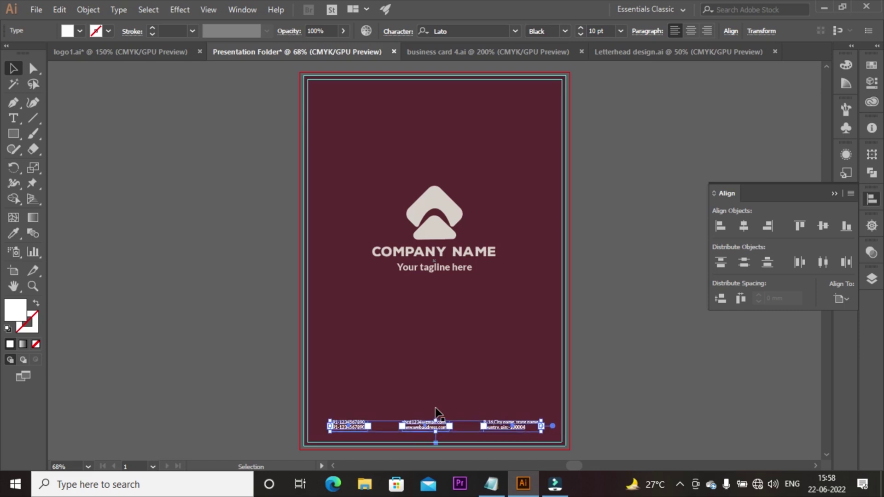
{"action": "key", "text": "Down"}
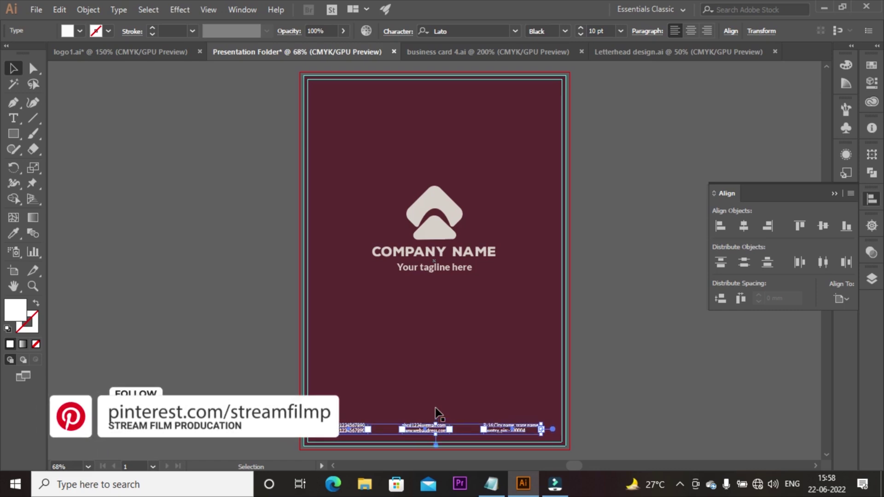
Step: Fill the contact detail blocks with the logo's beige #D8CFC8 and deselect them
{"action": "left_click", "coordinate": [870, 67]}
{"action": "left_click", "coordinate": [870, 67]}
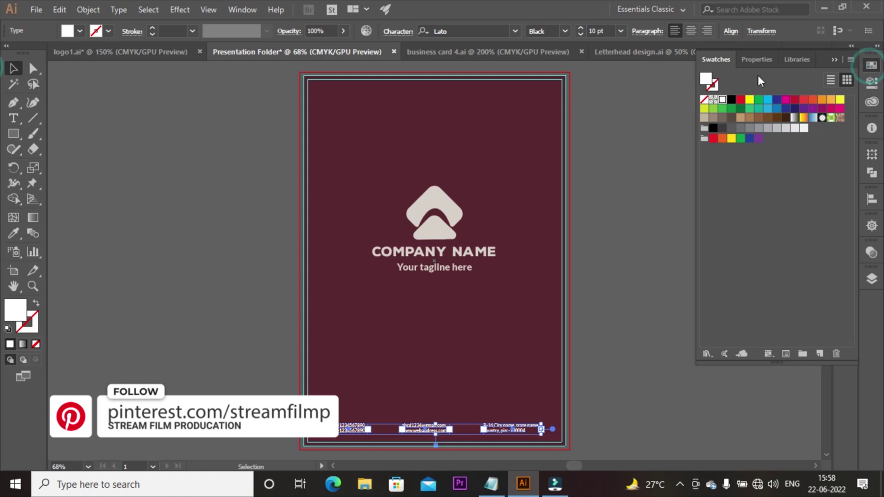
{"action": "double_click", "coordinate": [707, 80]}
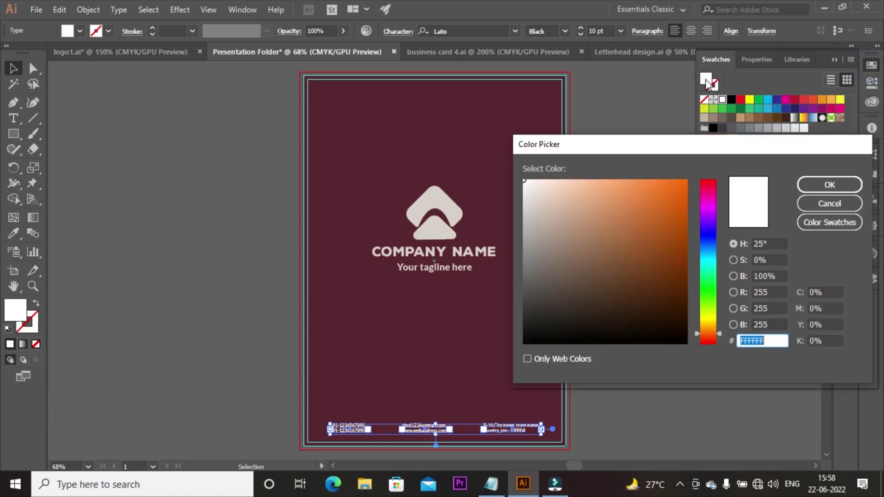
{"action": "type", "text": "#D8CFC8"}
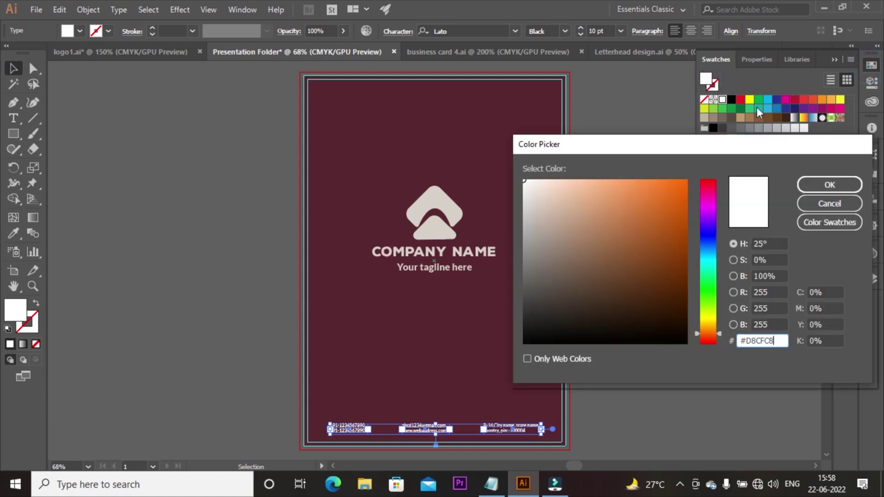
{"action": "left_click", "coordinate": [827, 184]}
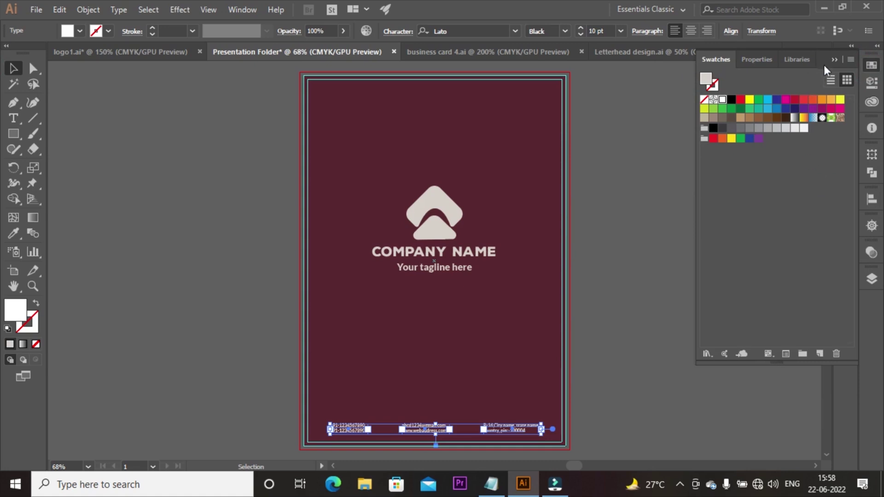
{"action": "left_click", "coordinate": [839, 57]}
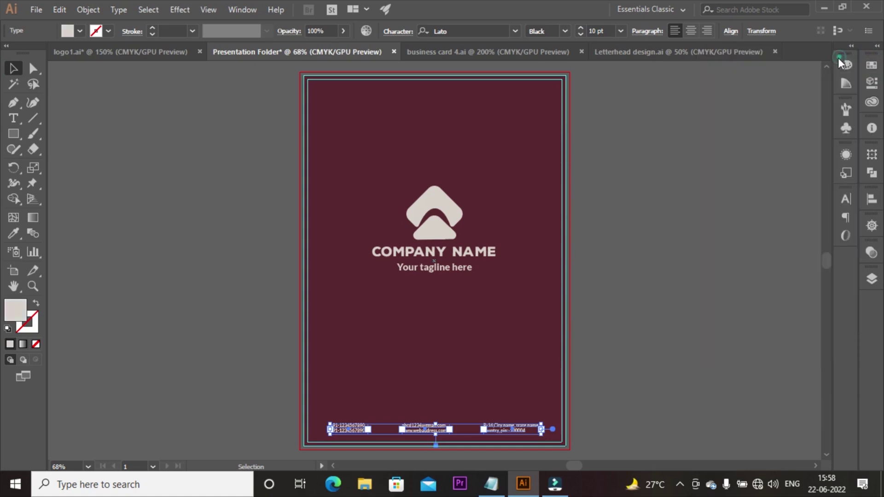
{"action": "left_click", "coordinate": [88, 87]}
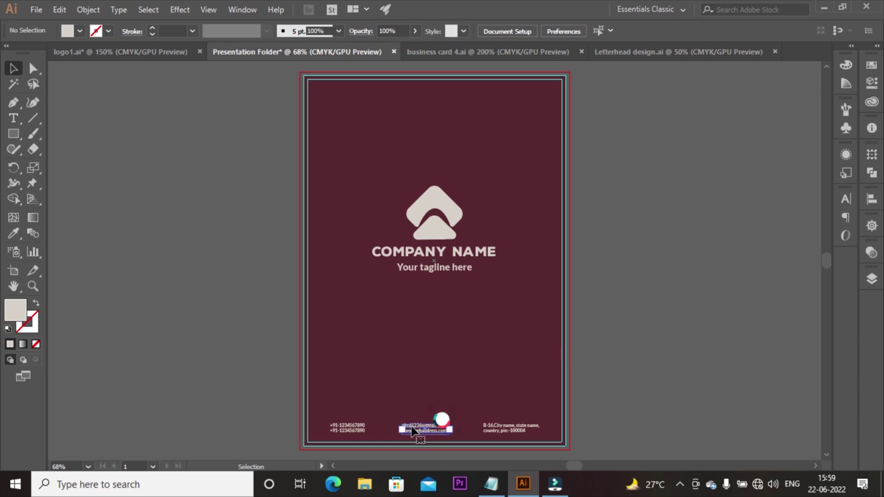
Step: Center the e-mail and website block on the artboard and shift the phone and address blocks slightly outward toward the side margins
{"action": "left_click", "coordinate": [871, 200]}
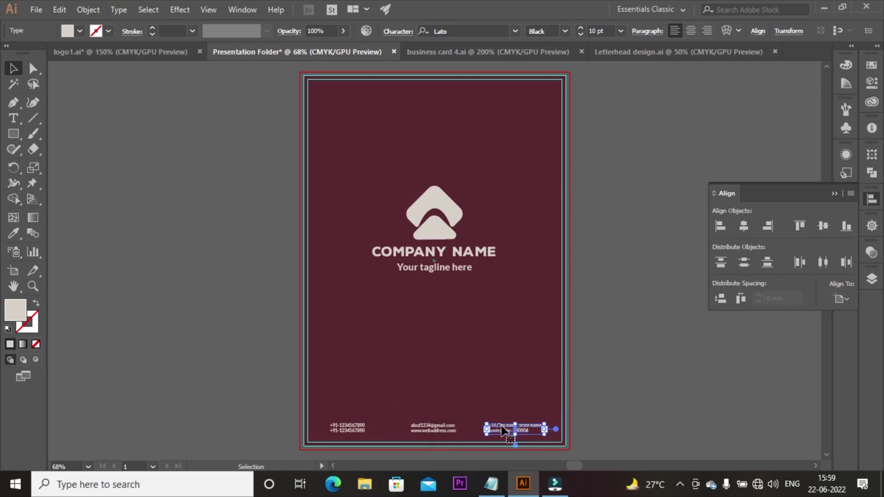
{"action": "left_click", "coordinate": [352, 432]}
{"action": "left_click_drag", "start_coordinate": [348, 433], "coordinate": [344, 432]}
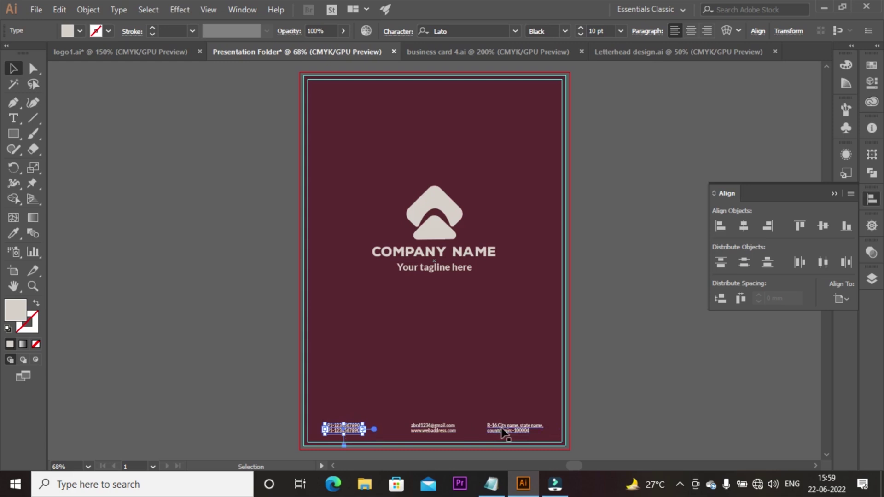
Step: Set the paragraph alignment of the phone, e-mail/website and address blocks to centered, and deselect
{"action": "left_click", "coordinate": [691, 30]}
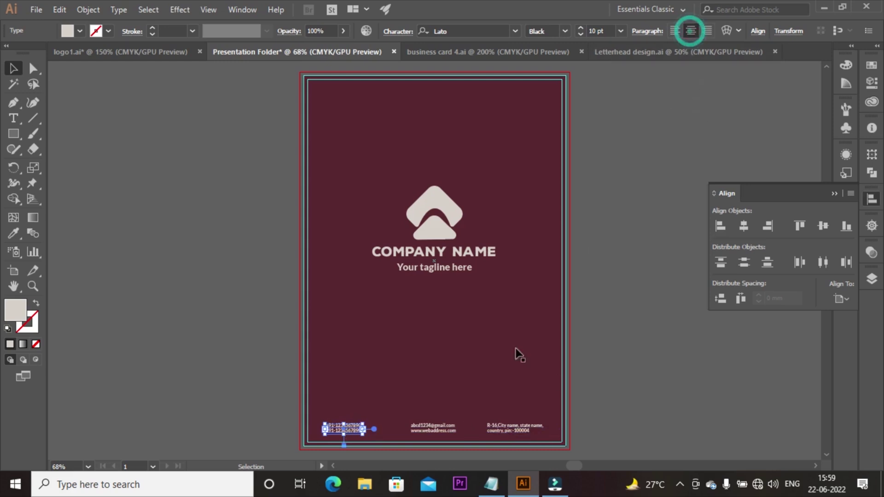
{"action": "left_click", "coordinate": [437, 429]}
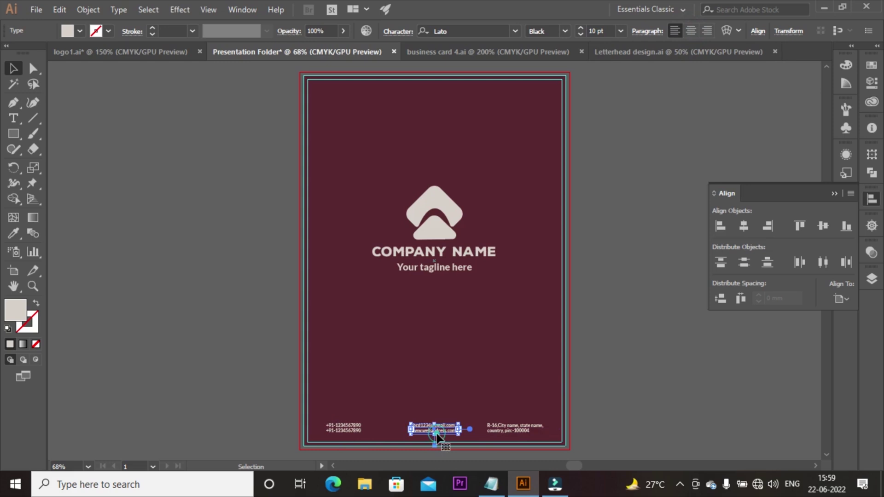
{"action": "left_click", "coordinate": [691, 30]}
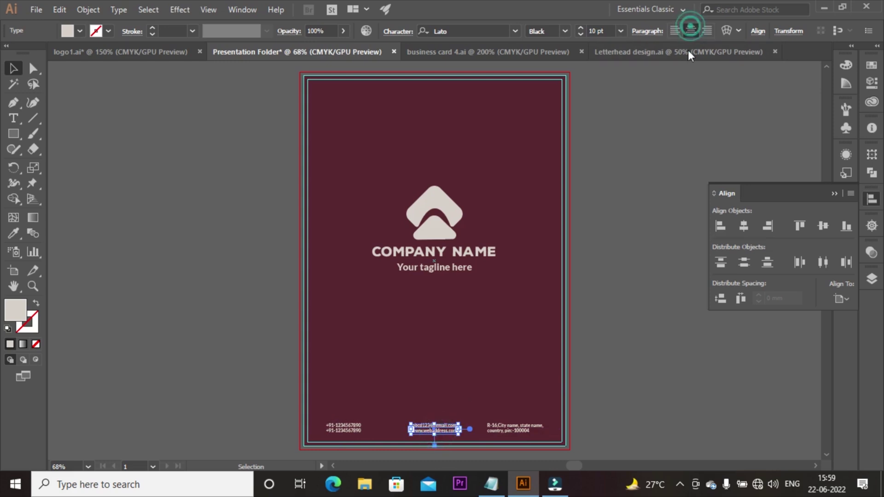
{"action": "left_click", "coordinate": [519, 433]}
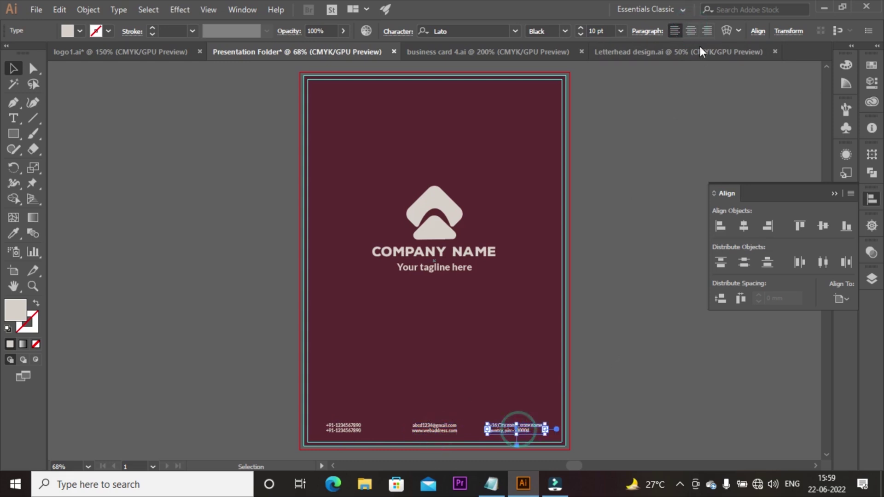
{"action": "left_click", "coordinate": [695, 30]}
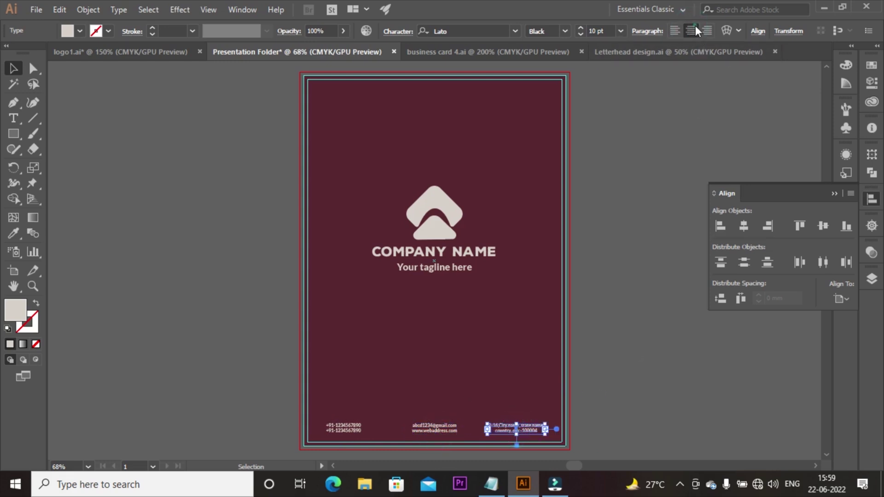
{"action": "left_click", "coordinate": [834, 194]}
{"action": "left_click", "coordinate": [105, 139]}
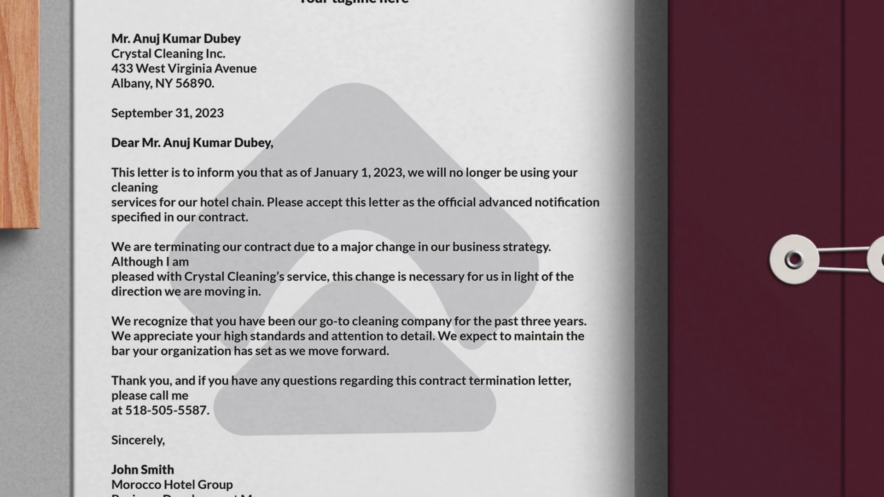